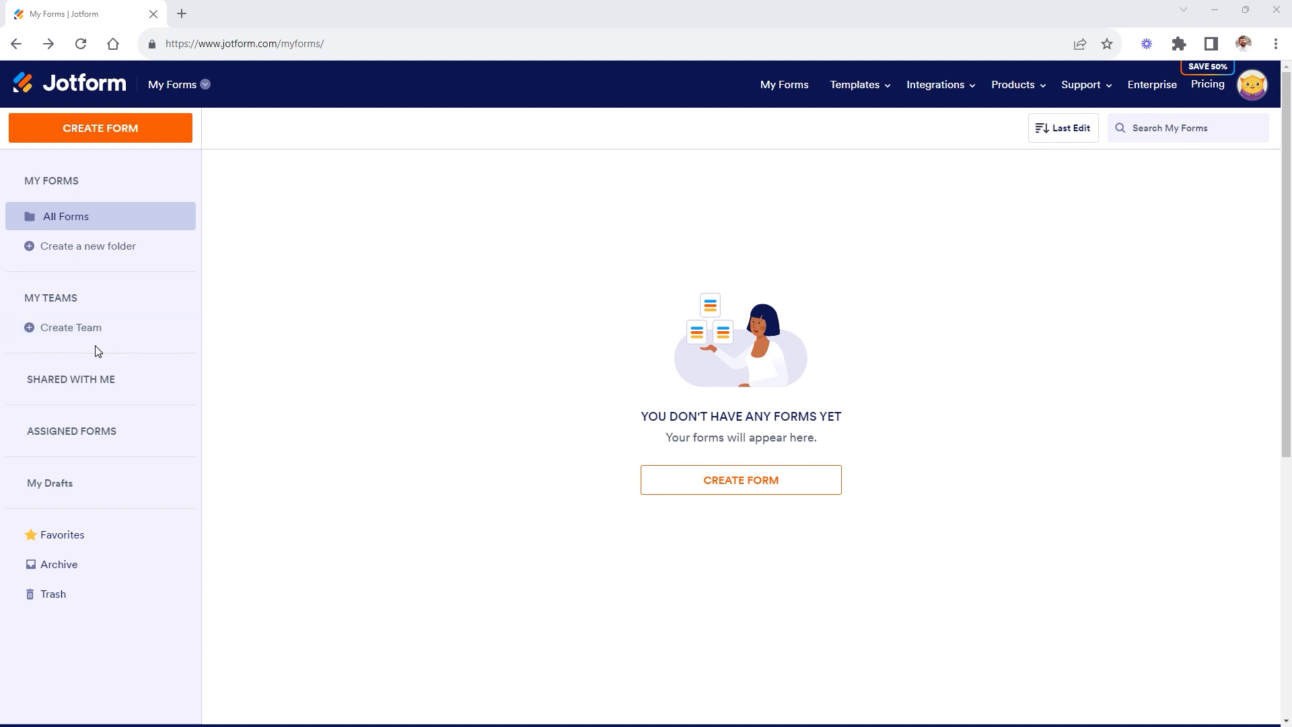
Step: Start a new blank form from scratch and pick the all-questions-on-one-page Classic layout
scroll(79, 126, down, 1)
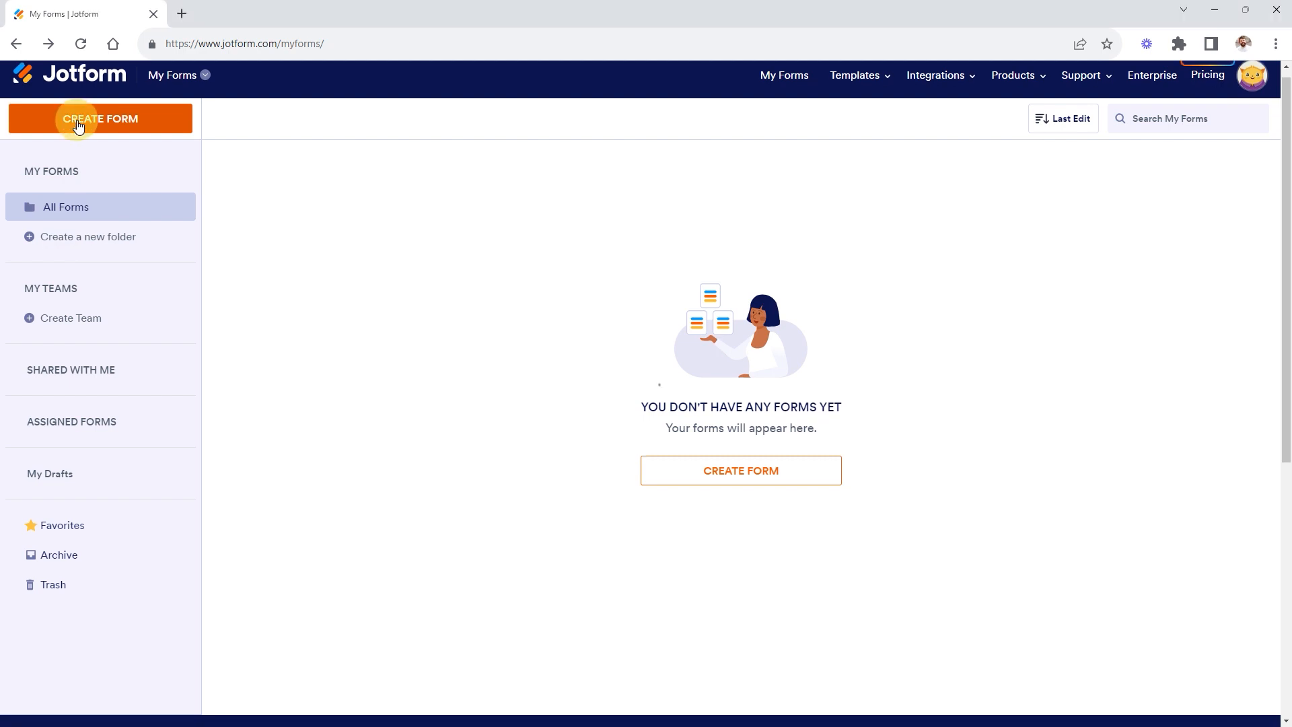
click(79, 126)
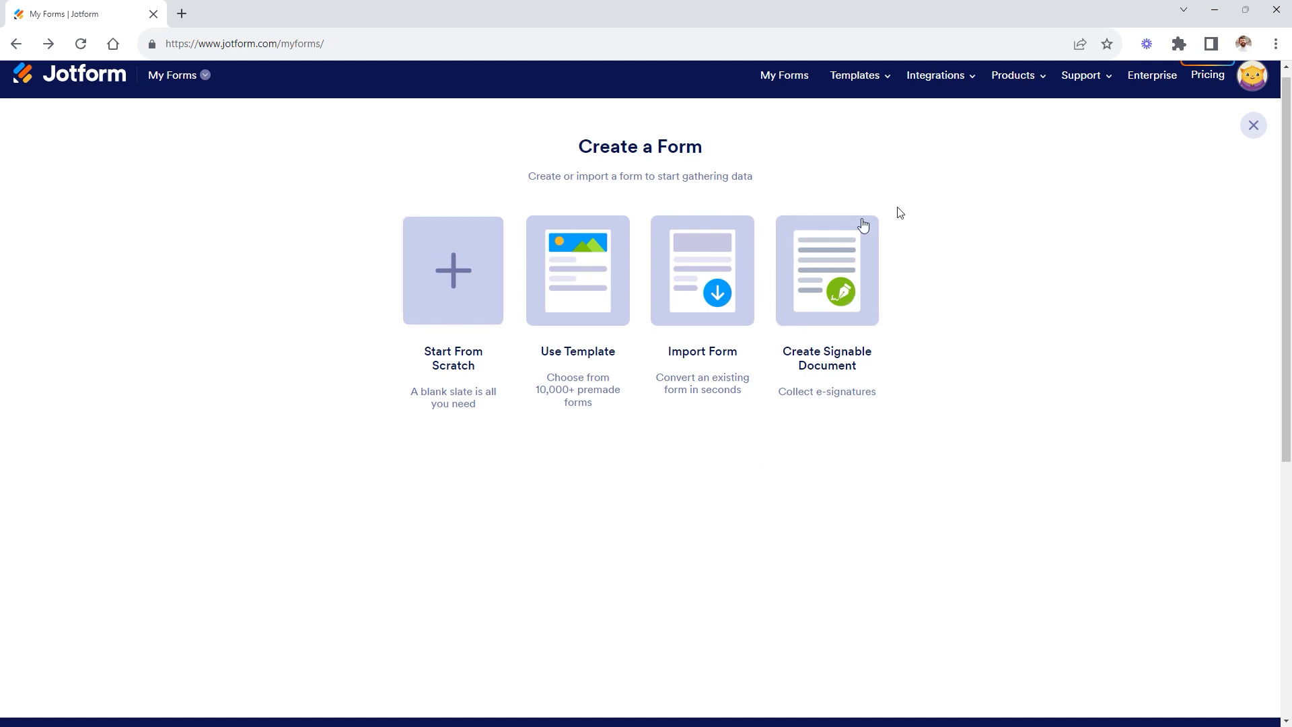
click(457, 268)
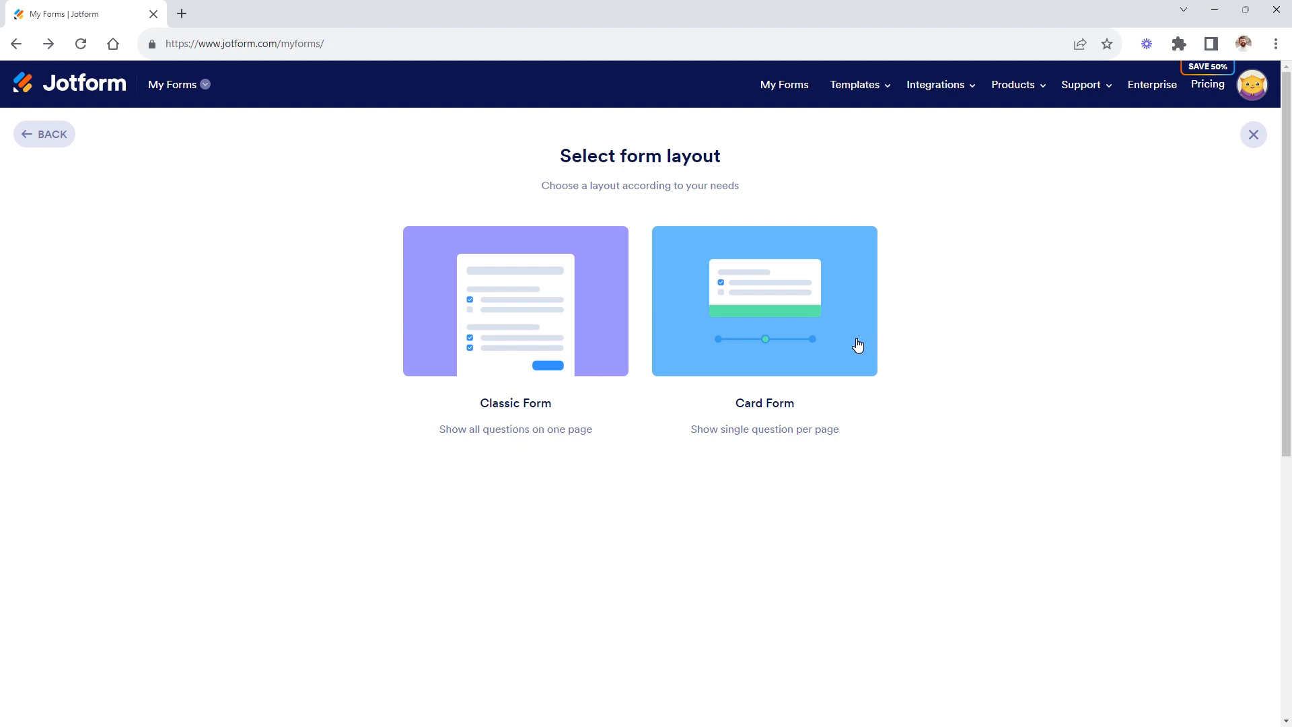
click(481, 280)
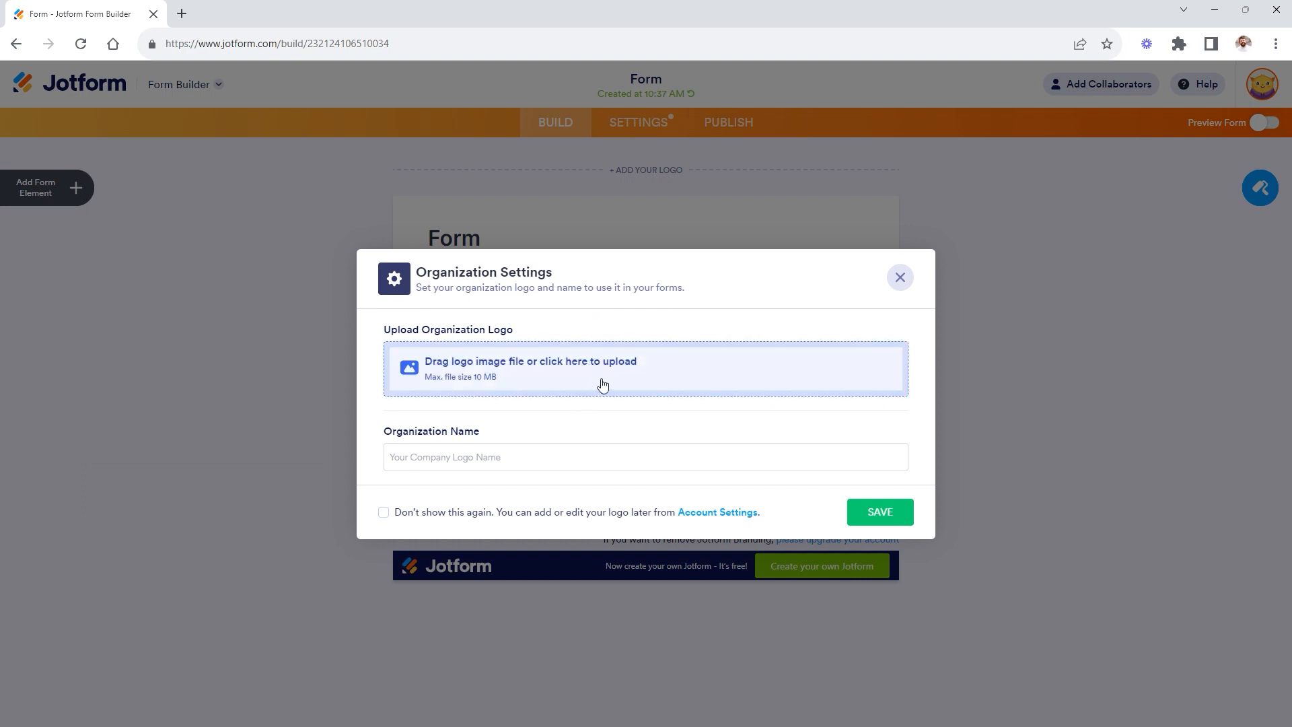
Step: Close the Organization Settings logo prompt without adding a logo or name
click(900, 277)
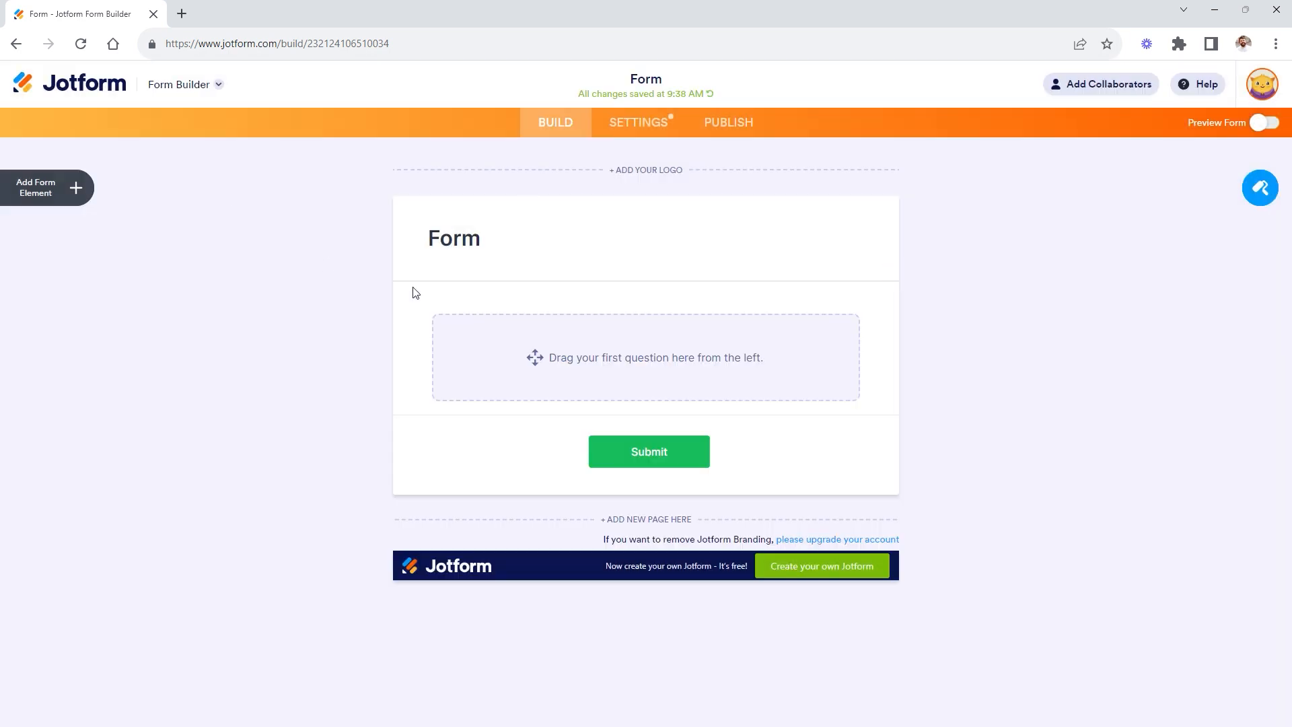
Step: Replace the 'Form' heading with 'Download the Houston Buyer's Guide'
click(461, 237)
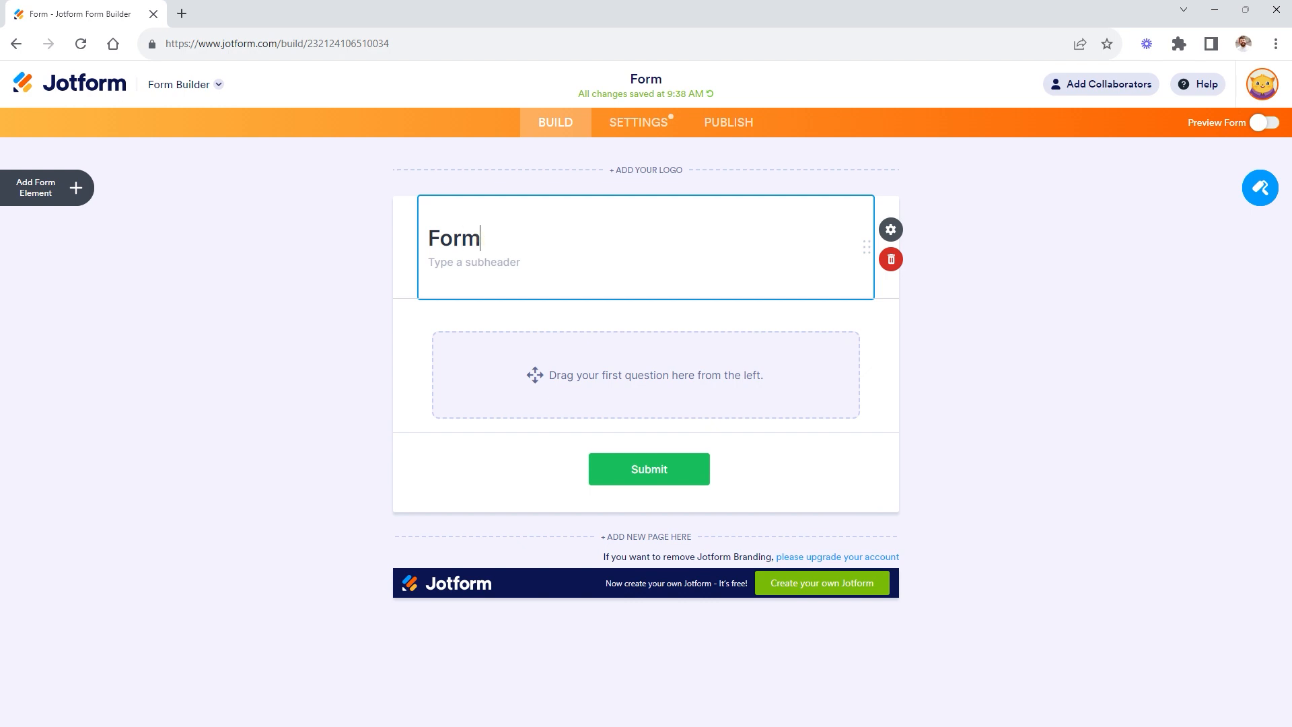
drag(480, 238, 411, 239)
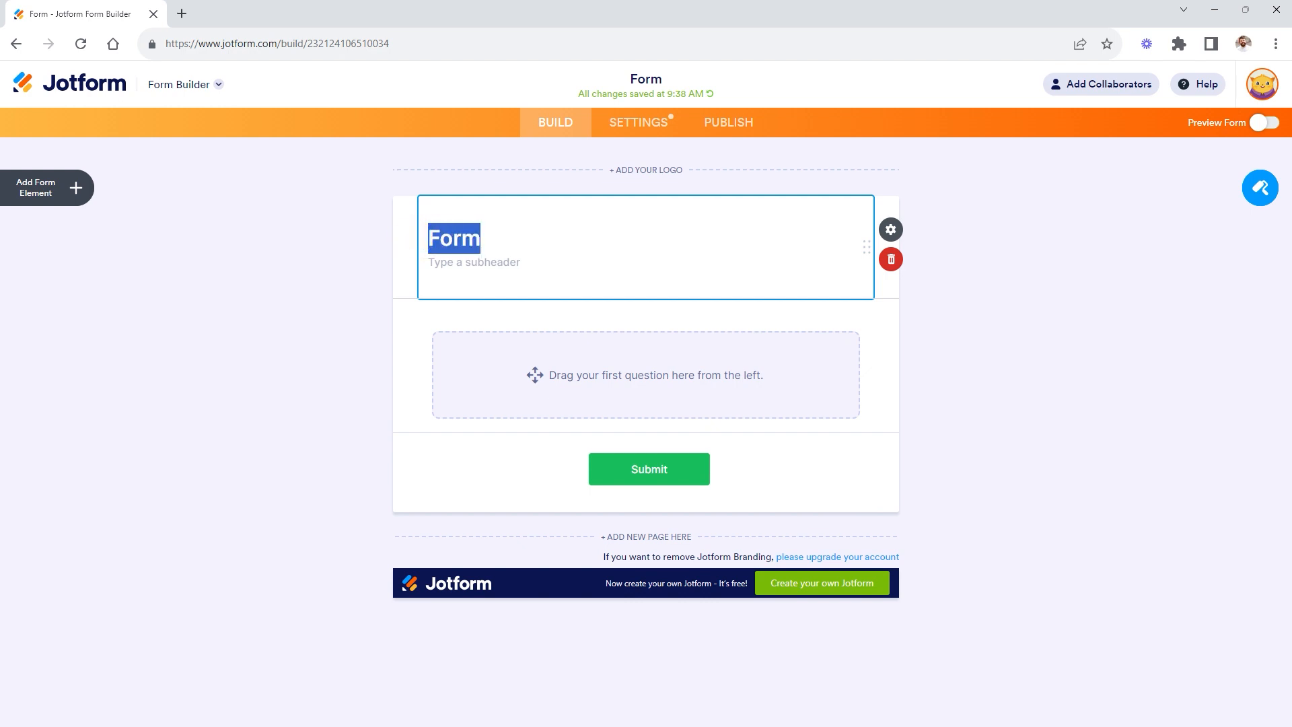
text(Download)
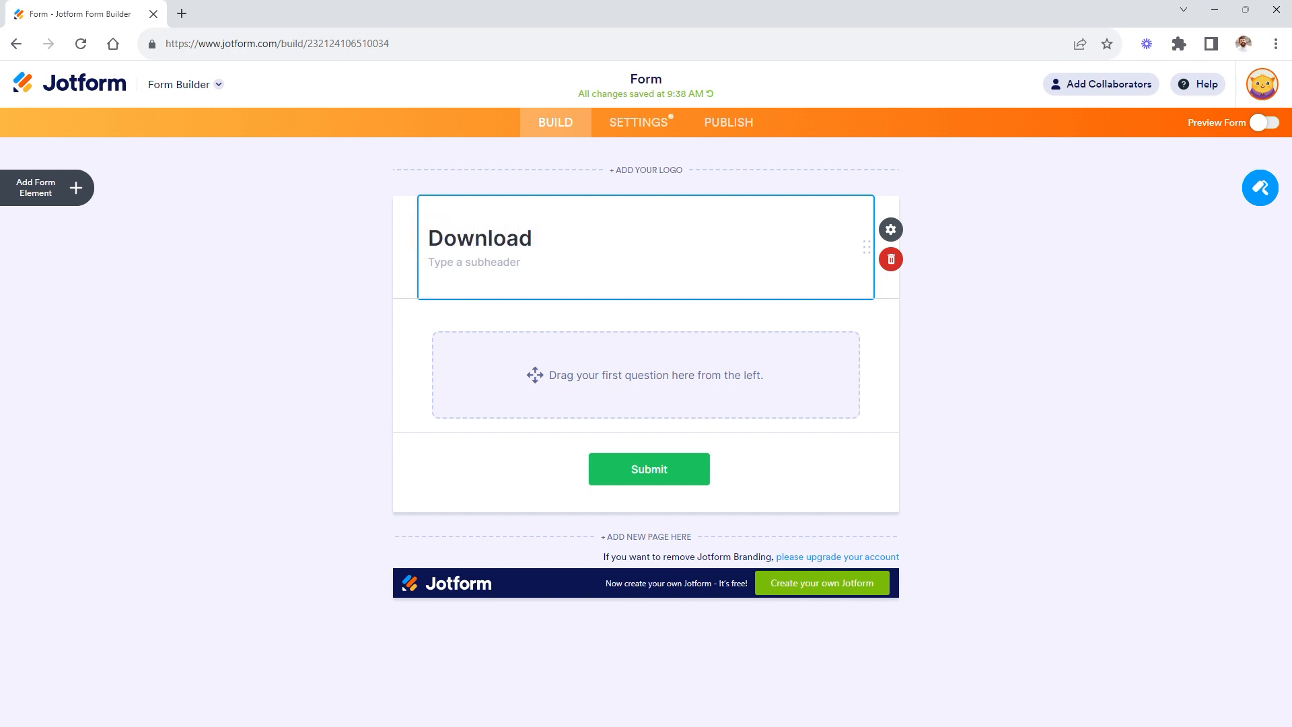
text( the Houston)
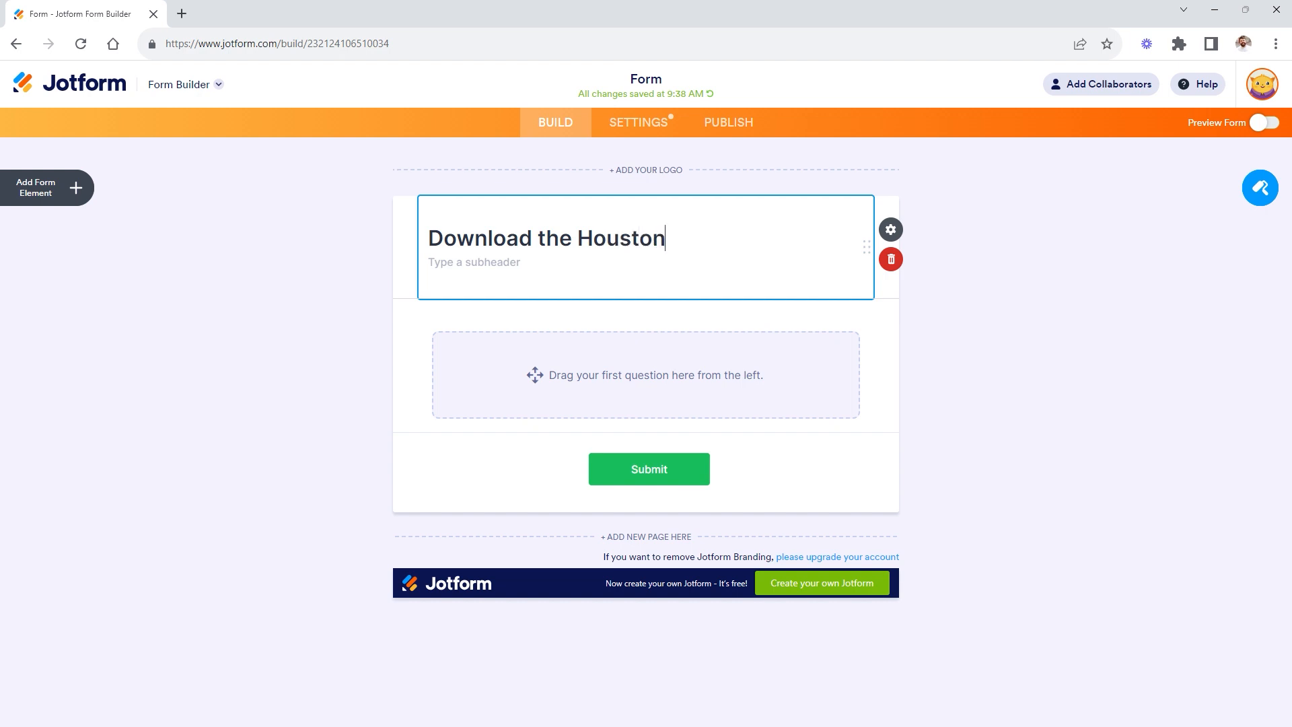
text( Buyer's D)
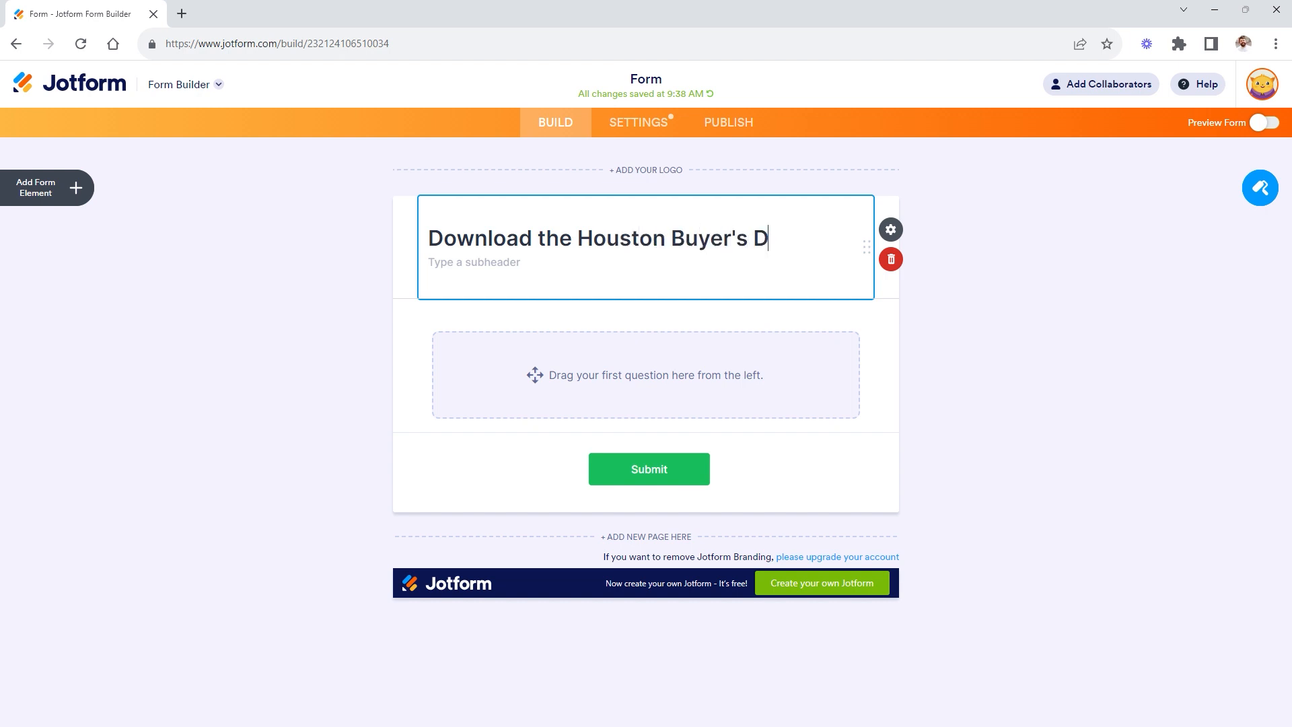
key(BackSpace)
text(Guide)
click(923, 184)
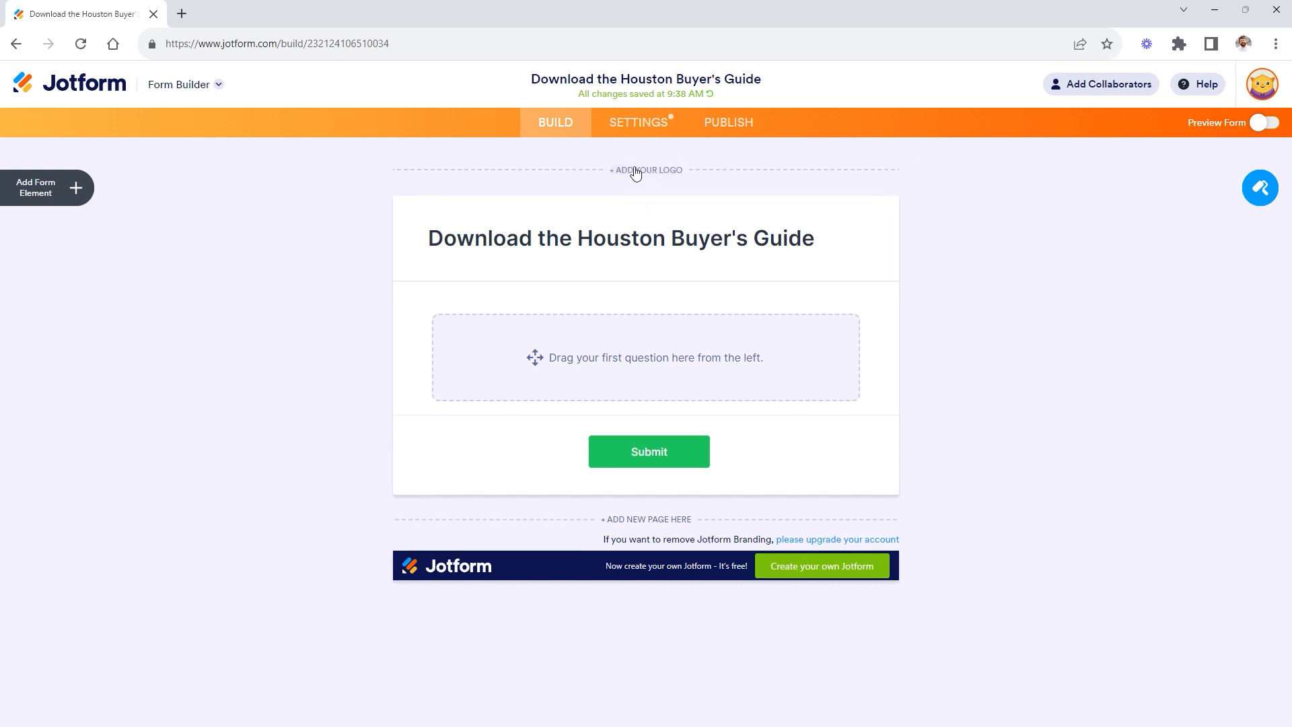
Step: Browse the Form Designer's Colors, Styles, Themes and Layout tabs without changes, then show Form Elements
click(1260, 188)
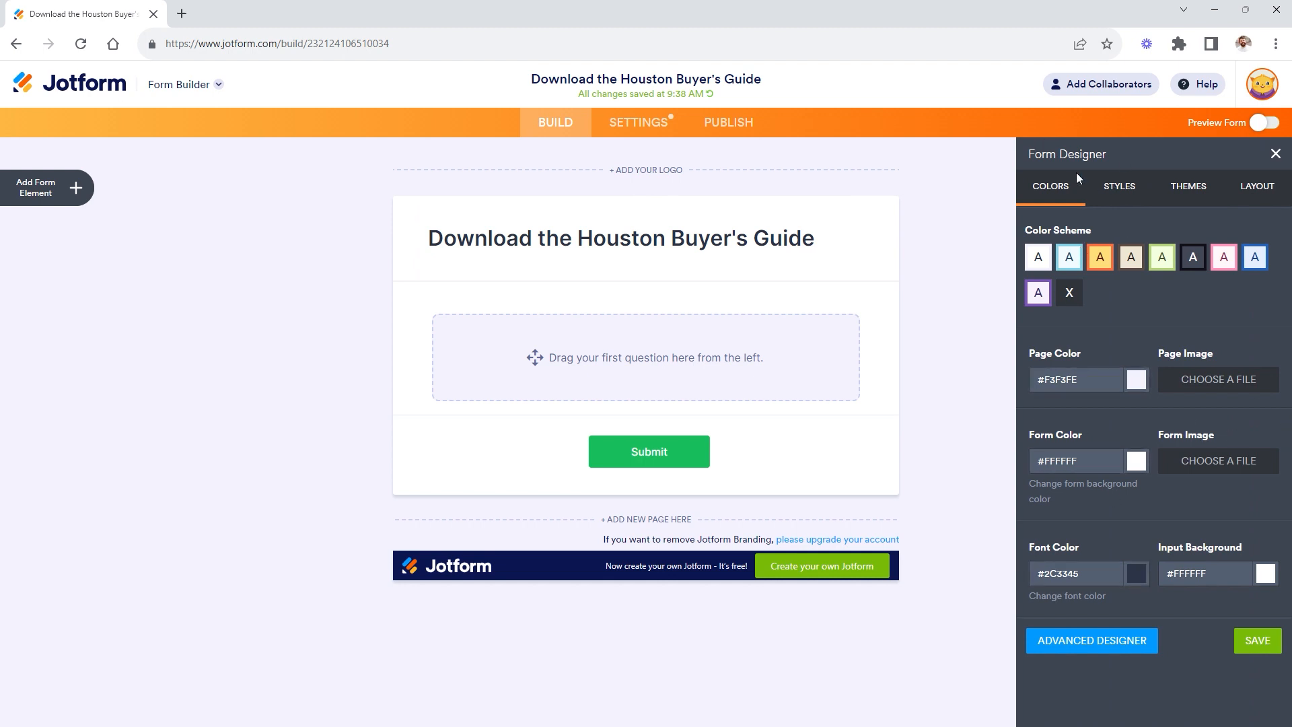
click(1119, 196)
click(1179, 191)
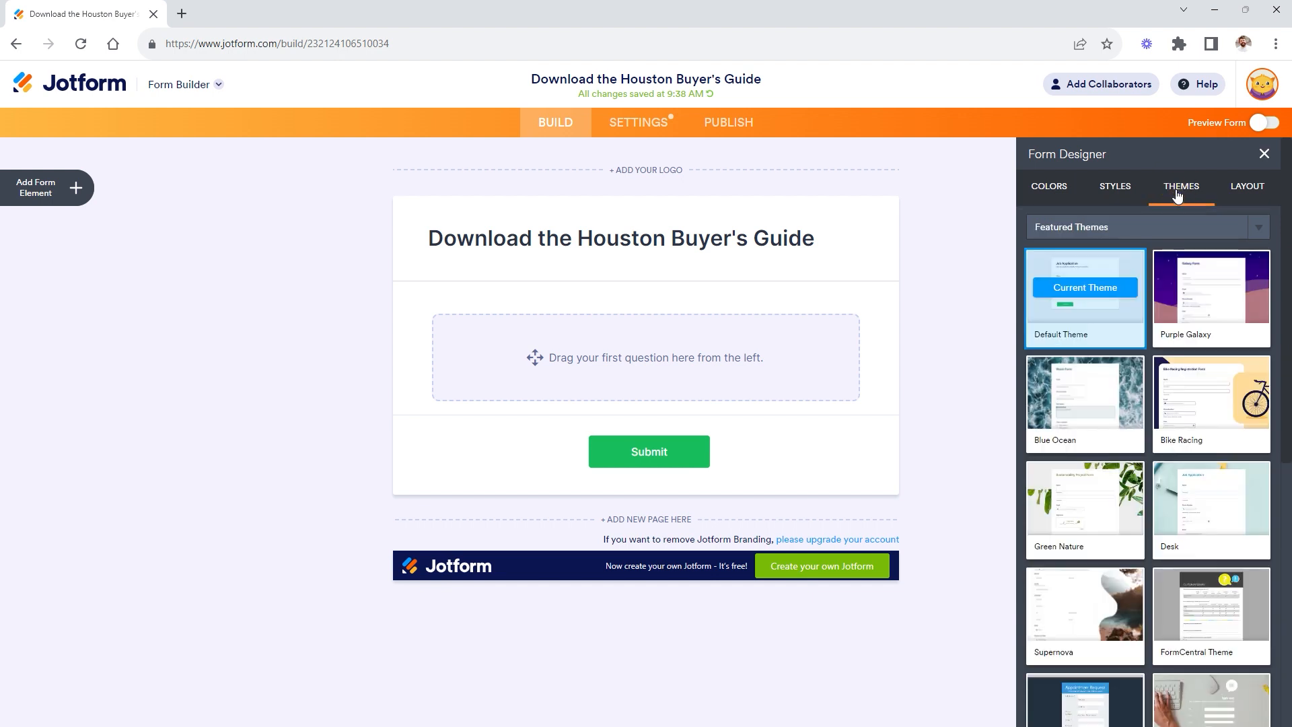
mouse_move(1169, 289)
mouse_move(1131, 390)
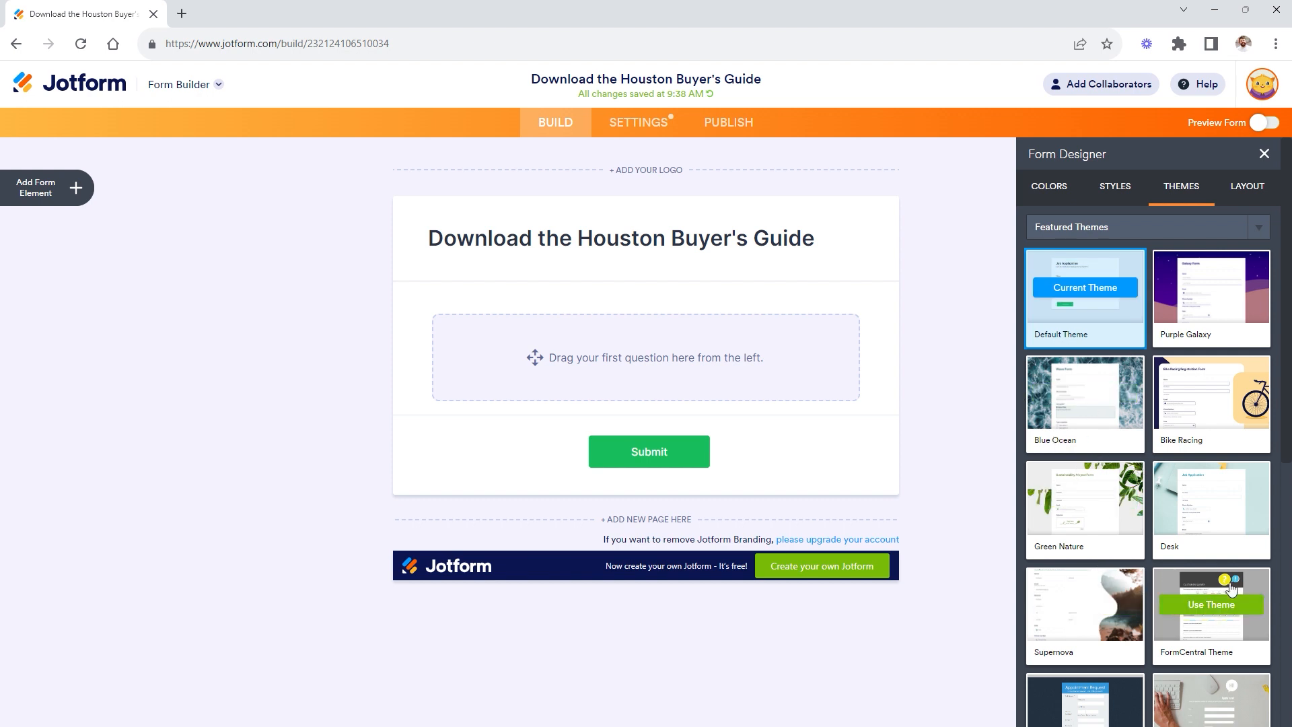
click(1238, 192)
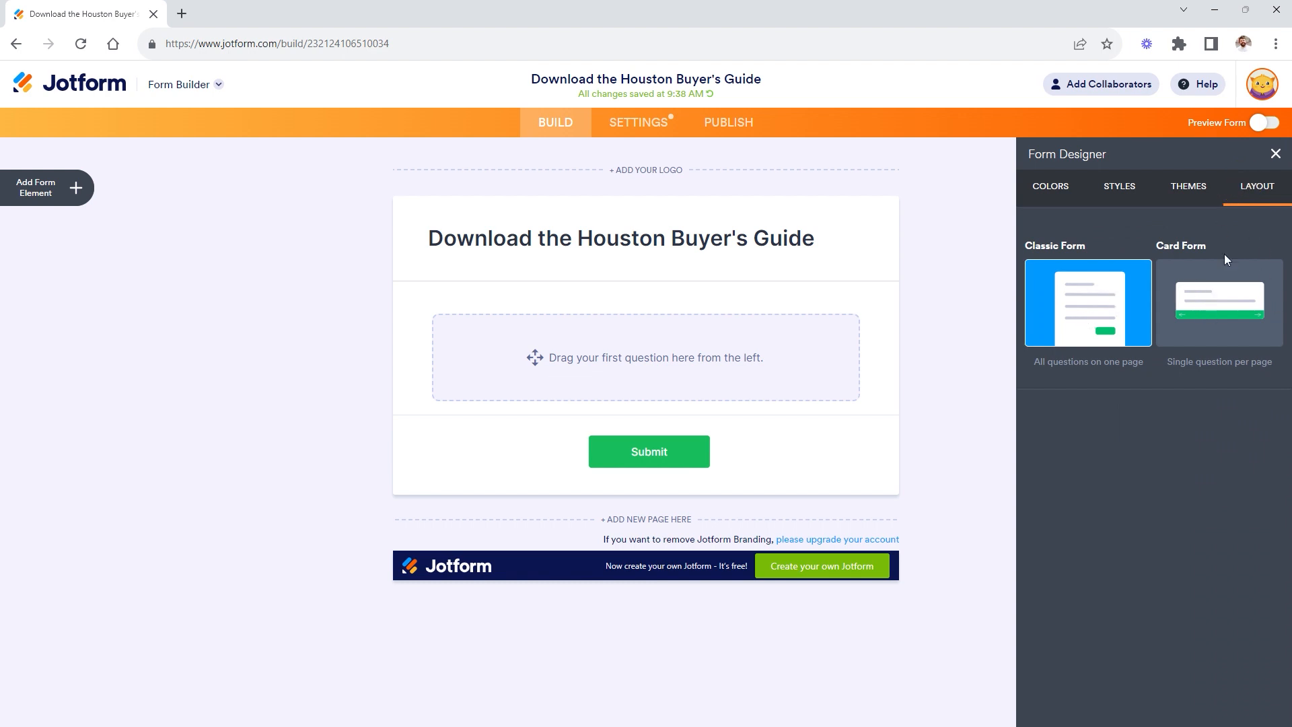
click(77, 189)
click(1276, 153)
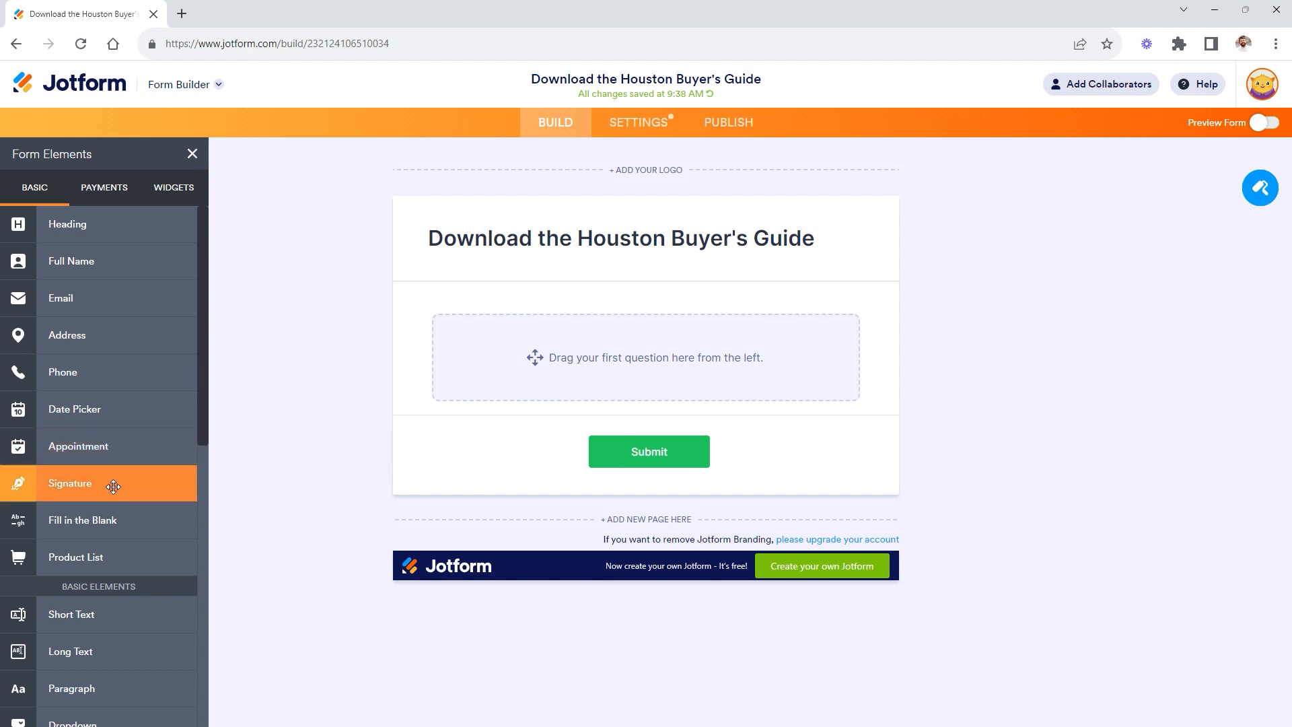
scroll(117, 327, down, 1)
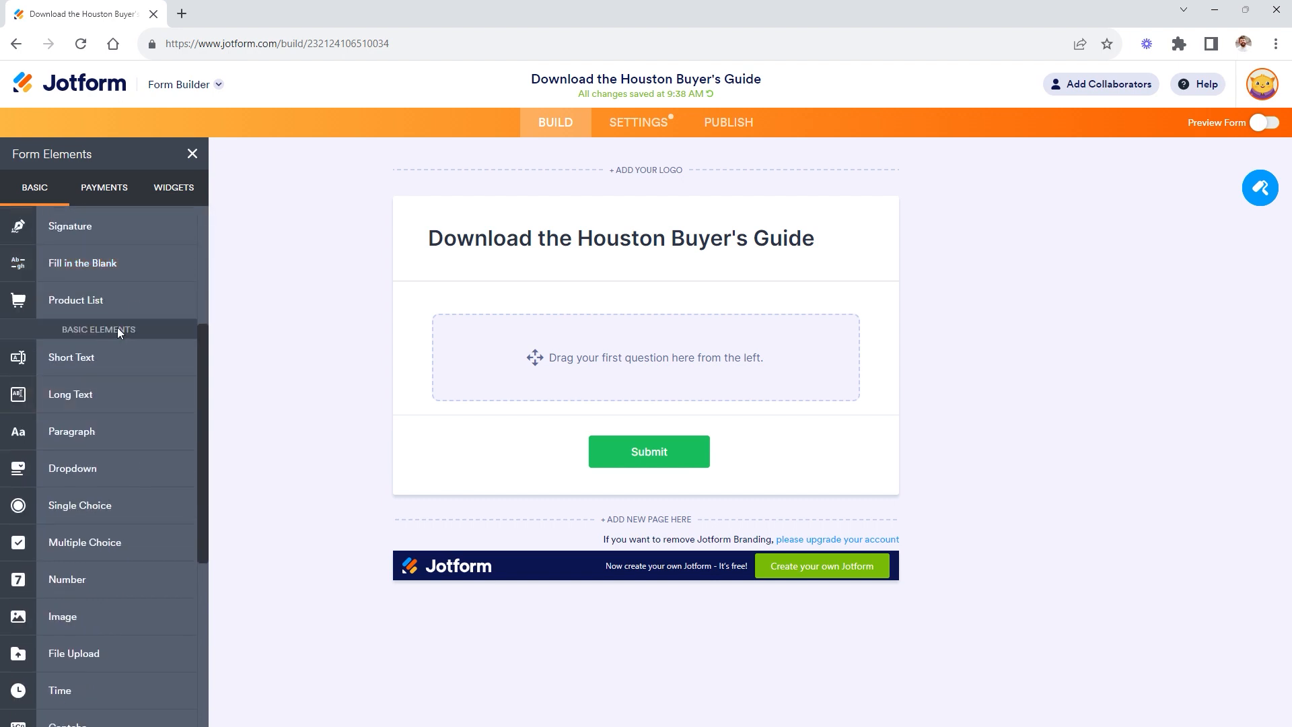
scroll(118, 303, down, 1)
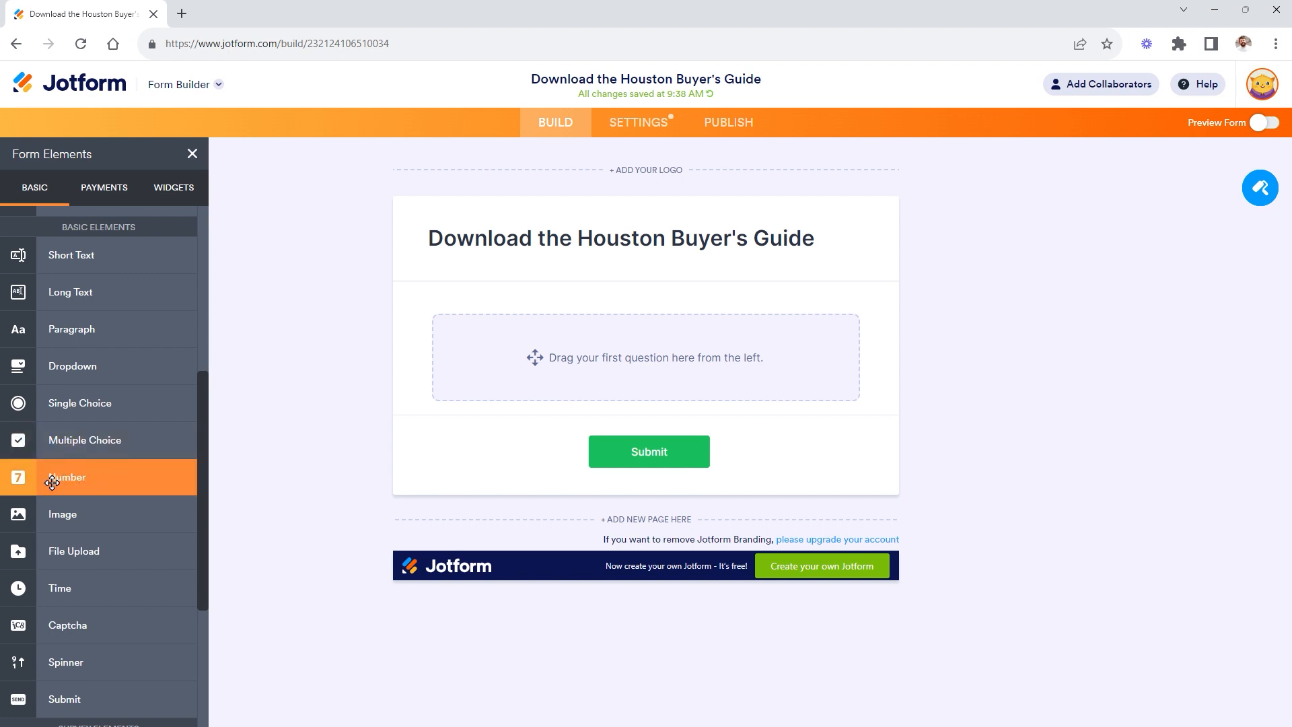
scroll(108, 507, down, 1)
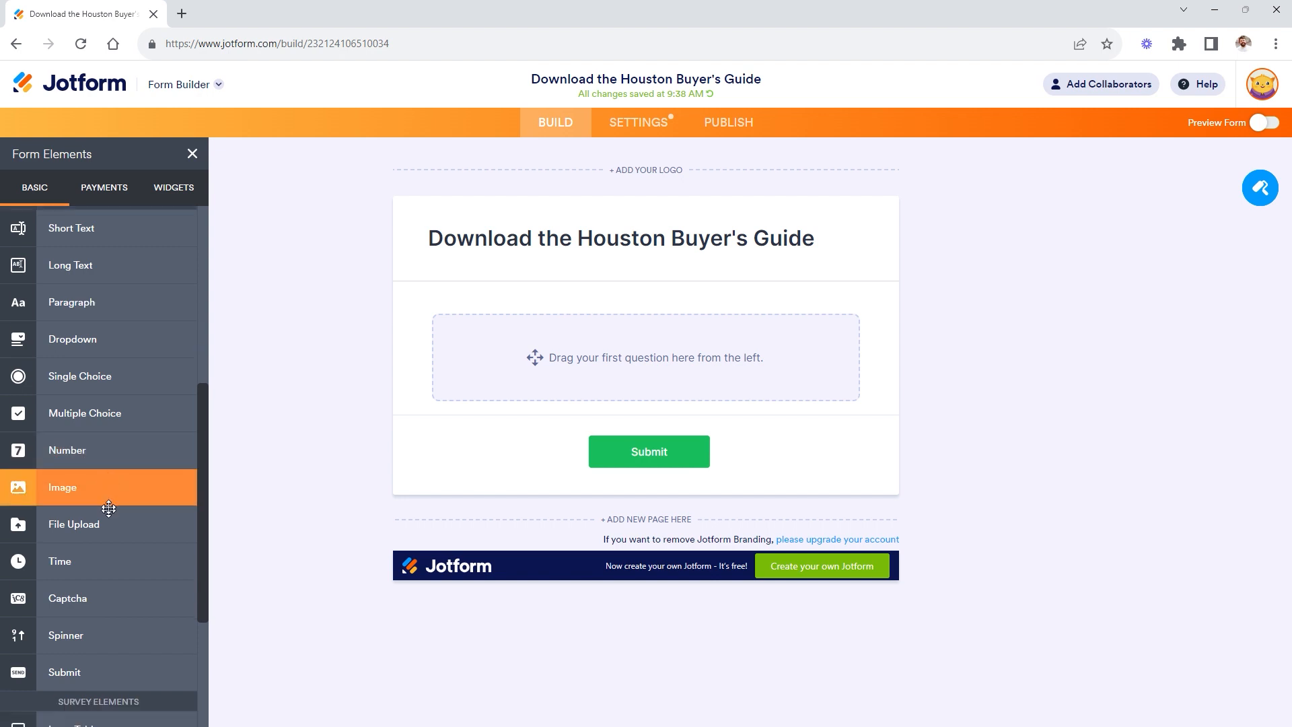
scroll(108, 507, down, 2)
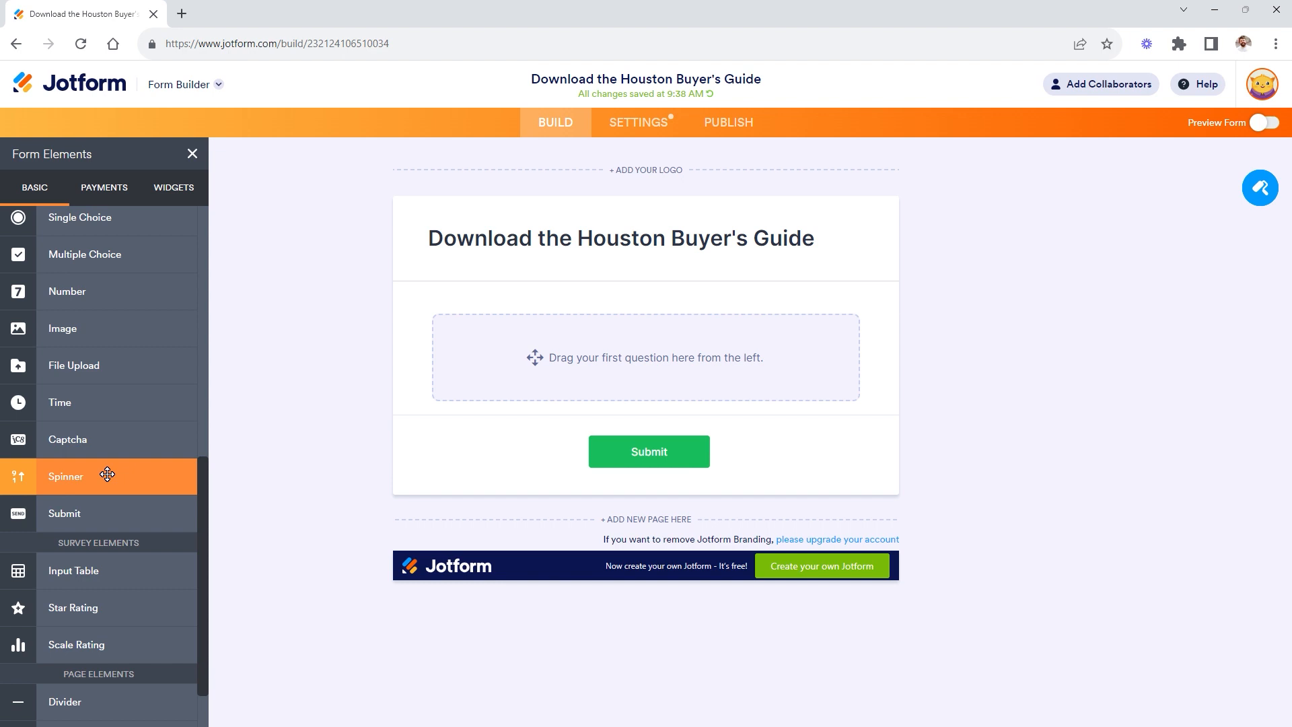
scroll(107, 503, down, 1)
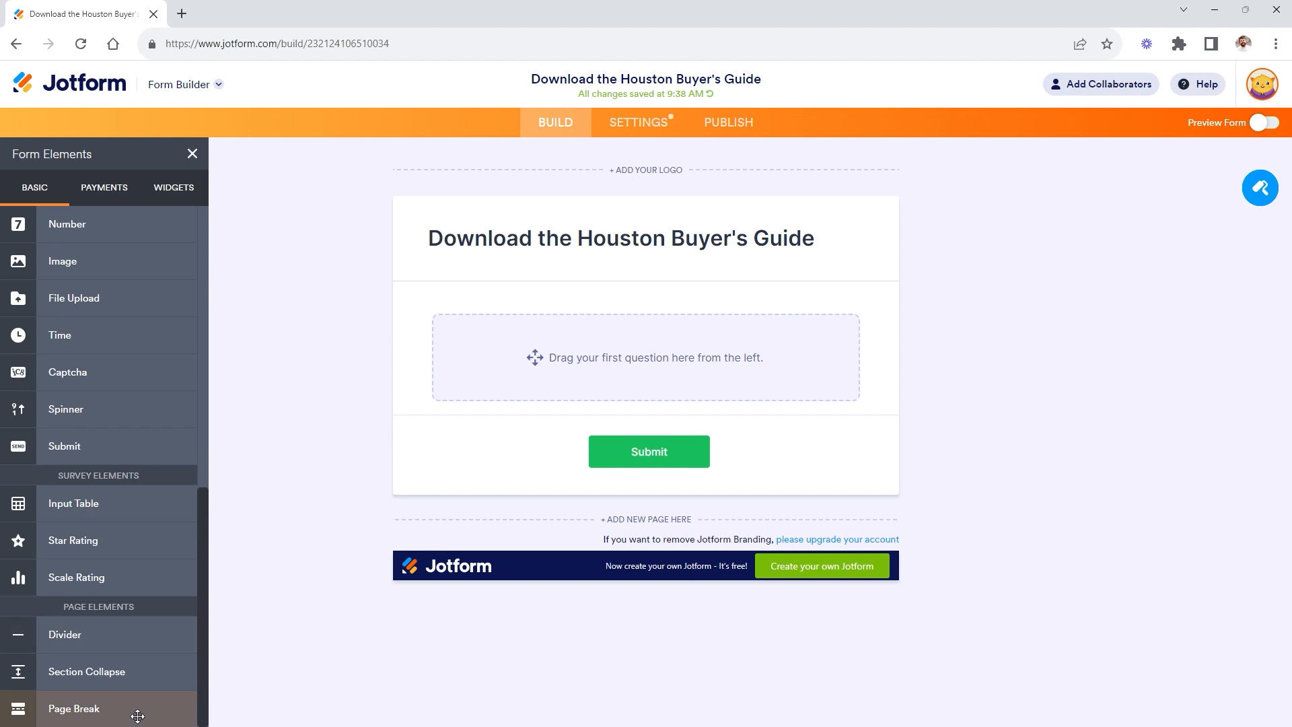
click(935, 398)
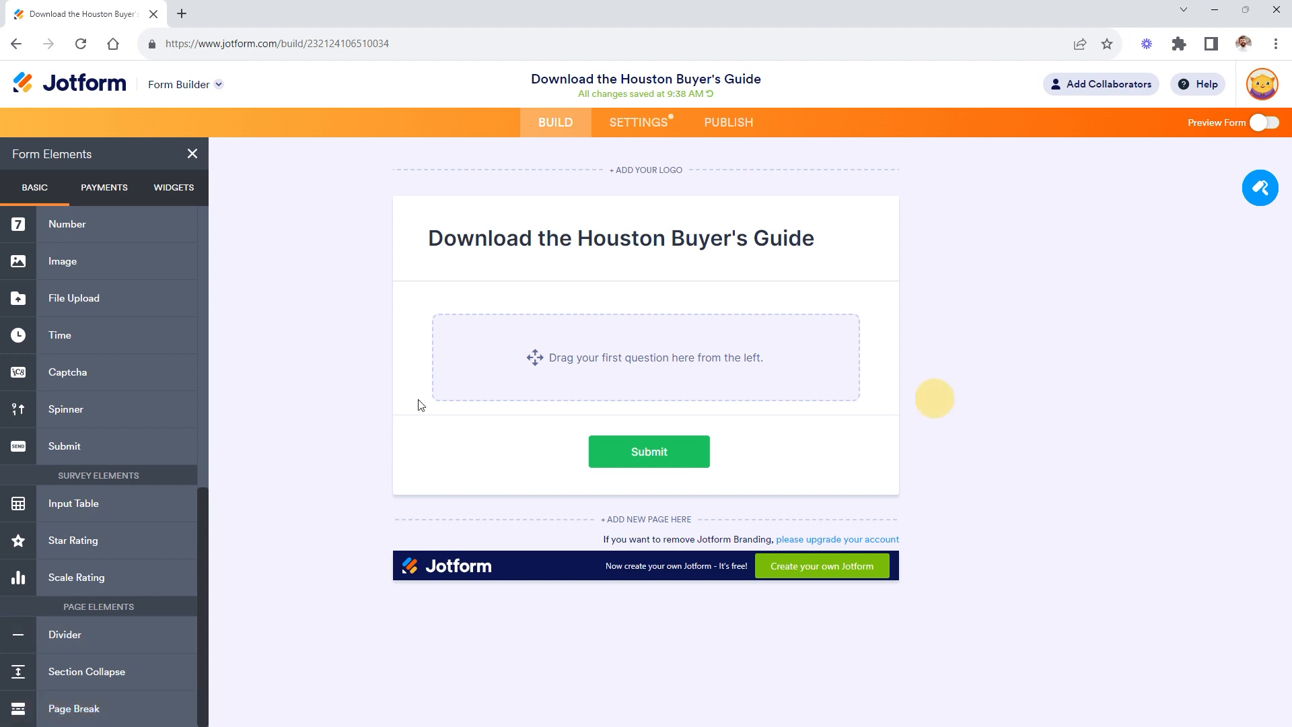
Step: Add Full Name, Email, Phone, Multiple Choice and Paragraph elements in order below the title
scroll(67, 330, up, 10)
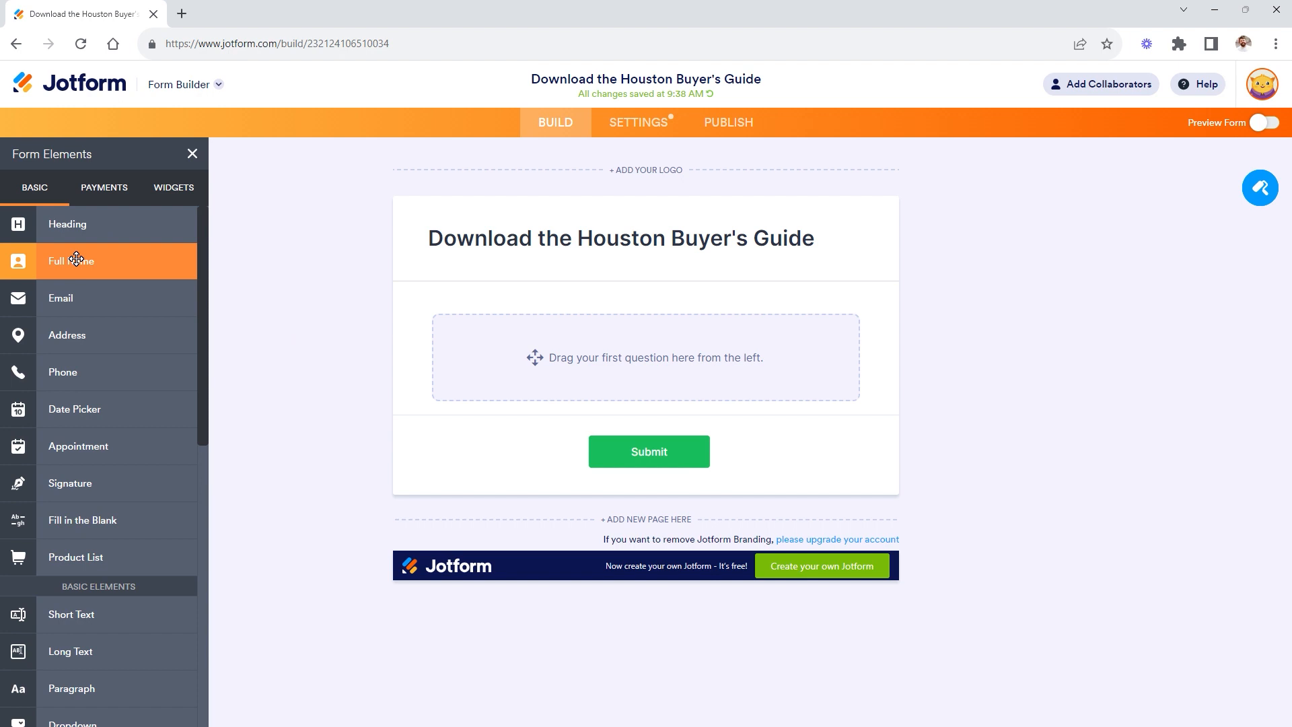
click(76, 260)
drag(91, 314, 499, 394)
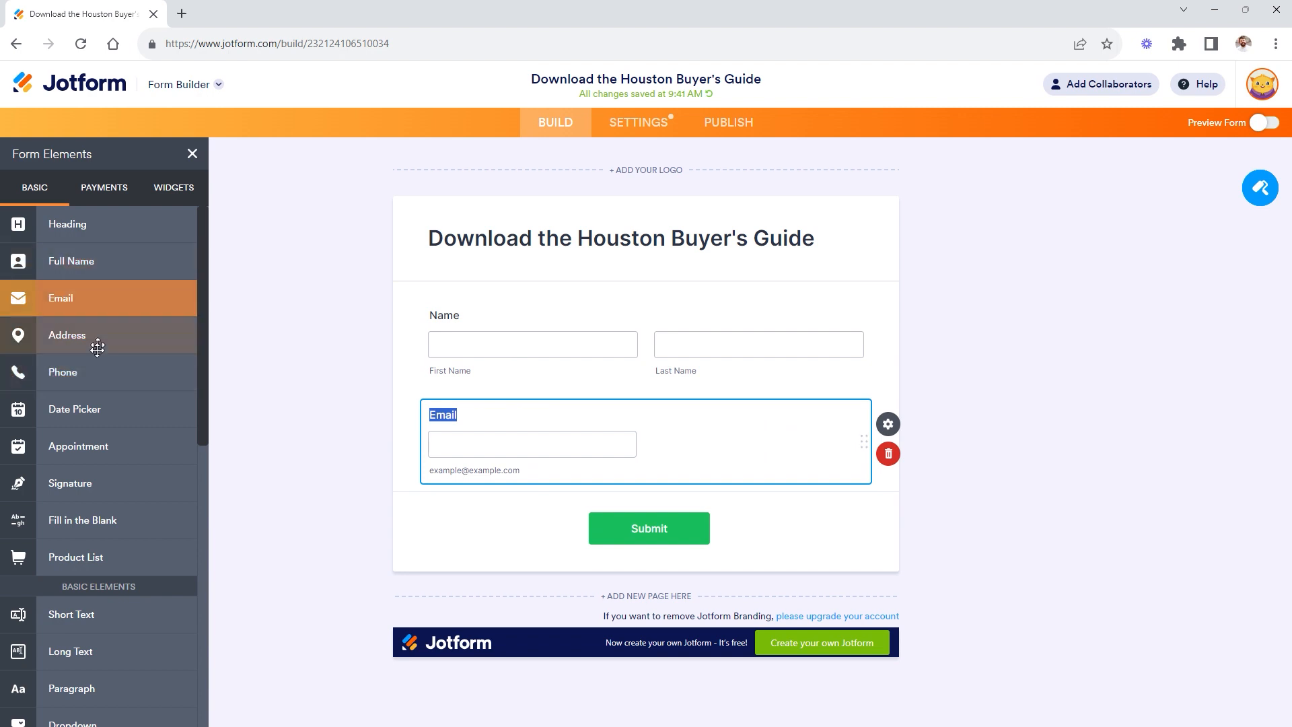
click(92, 368)
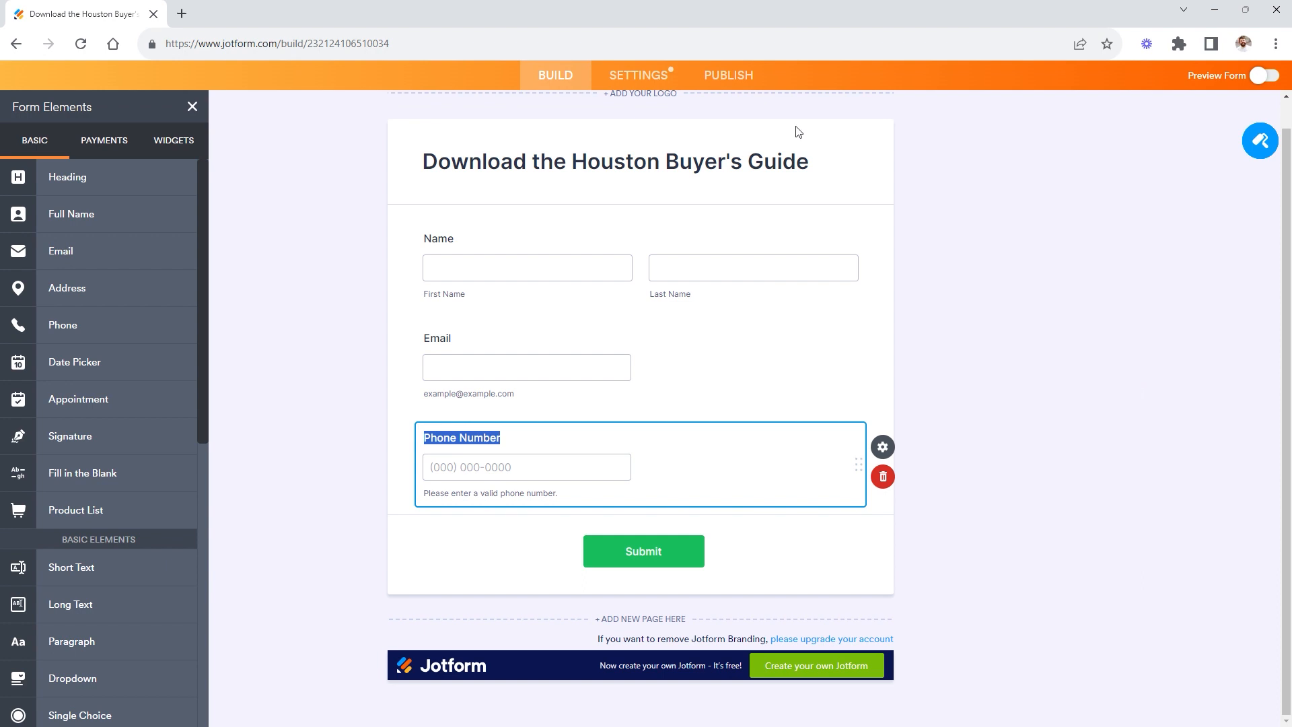
scroll(108, 288, down, 3)
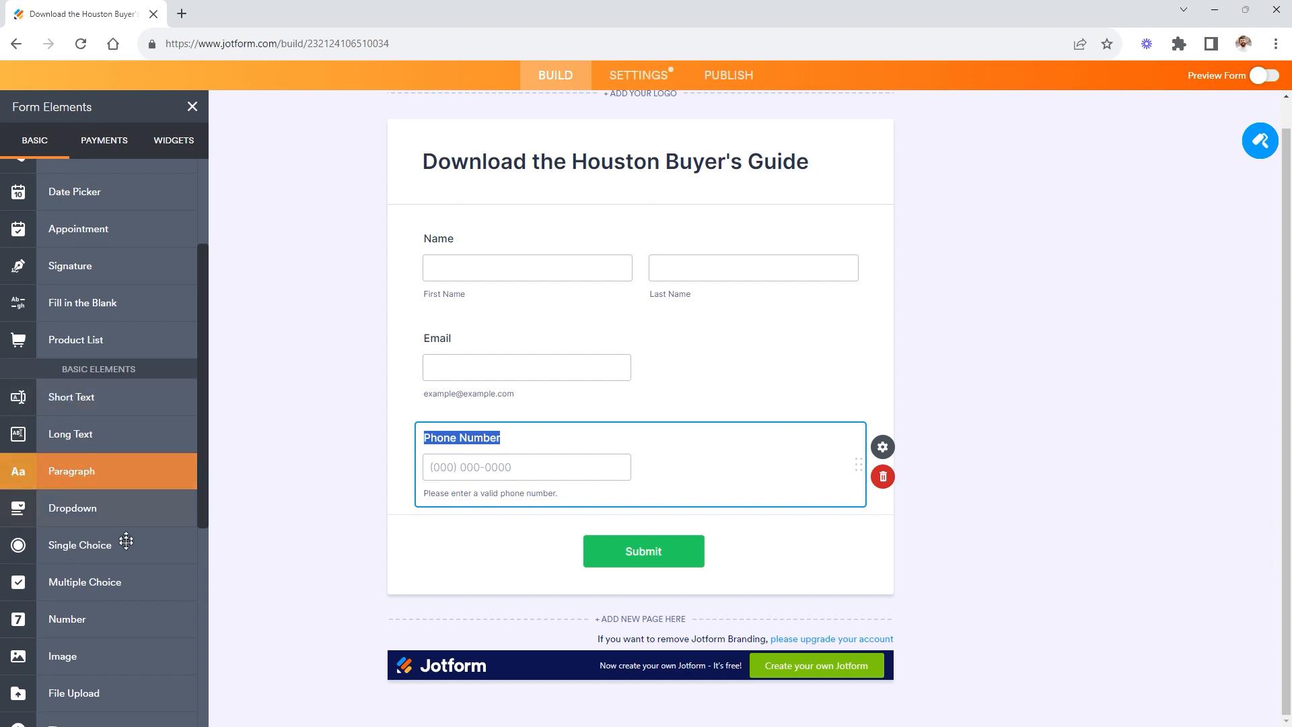
click(115, 583)
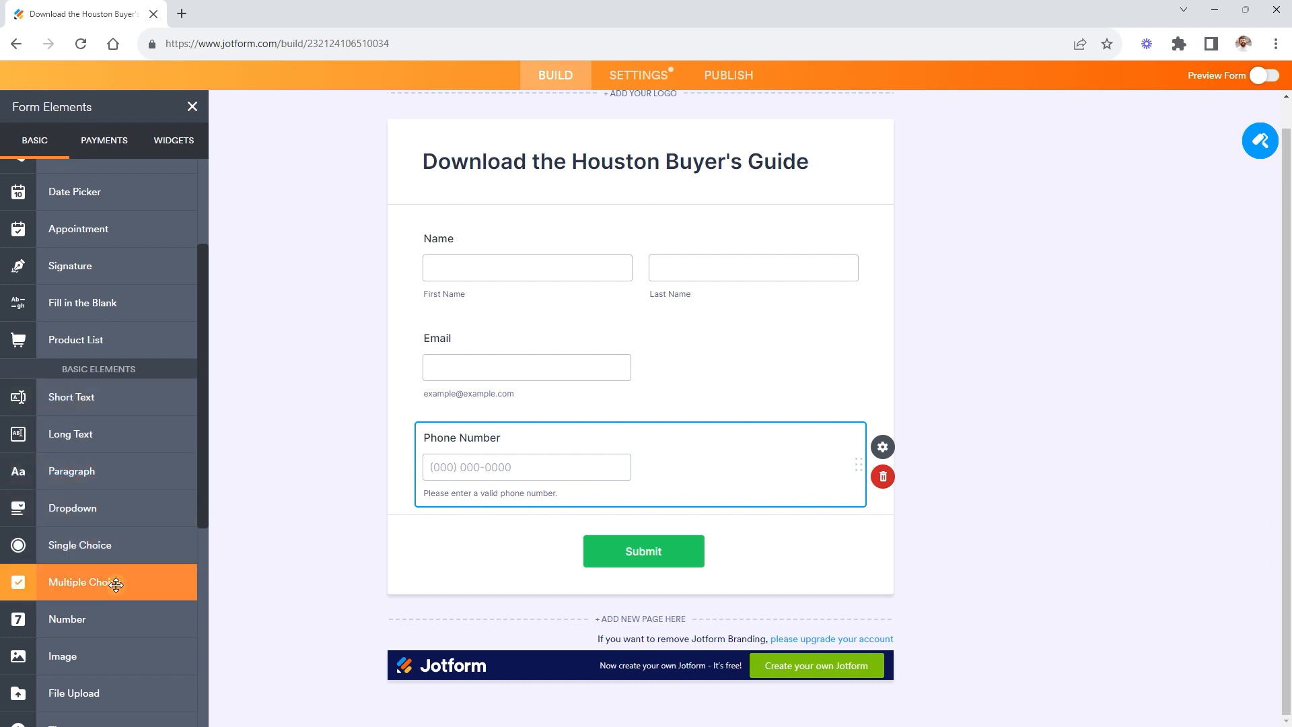
scroll(116, 567, down, 1)
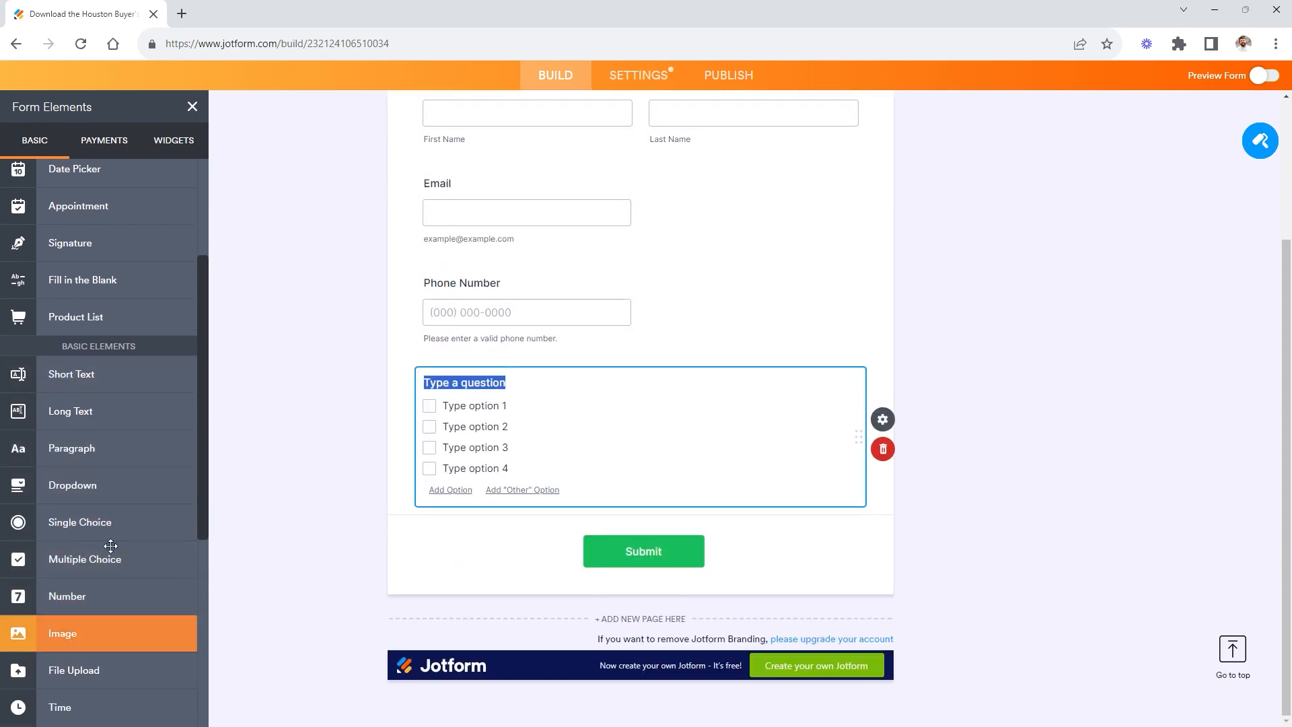
click(102, 451)
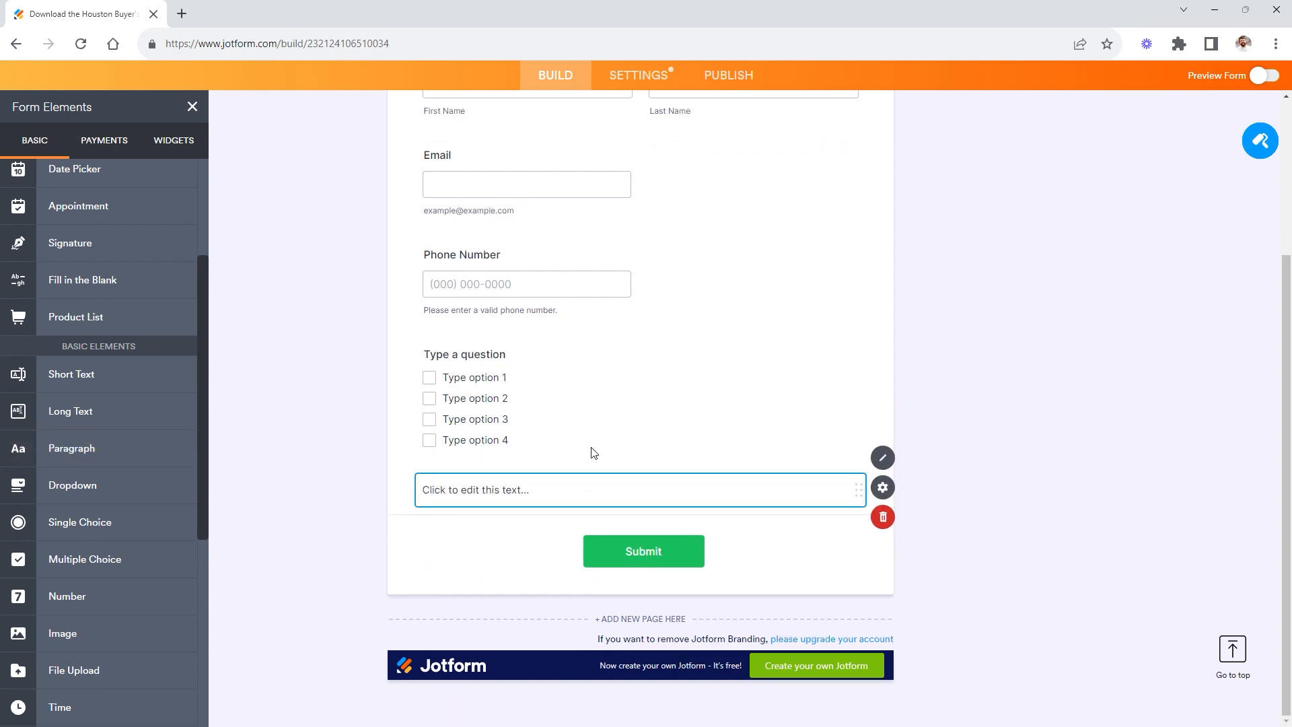
scroll(594, 448, up, 3)
scroll(594, 448, up, 1)
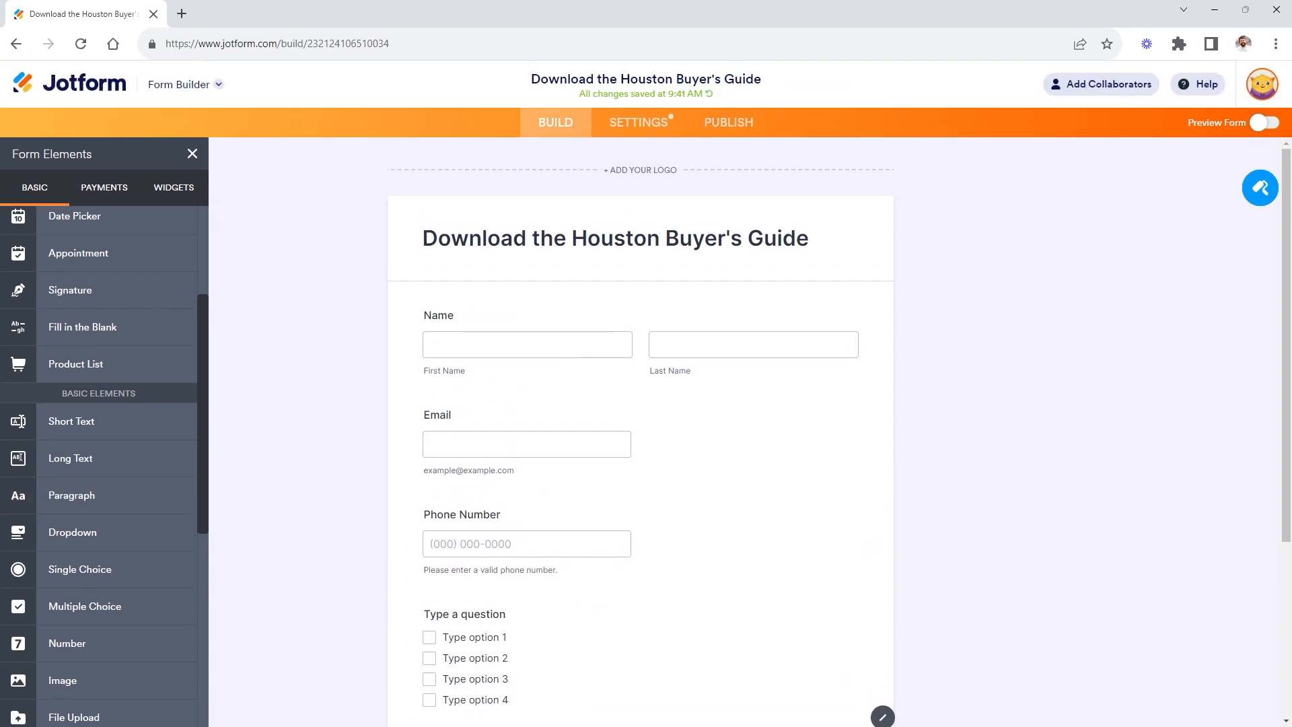
click(469, 343)
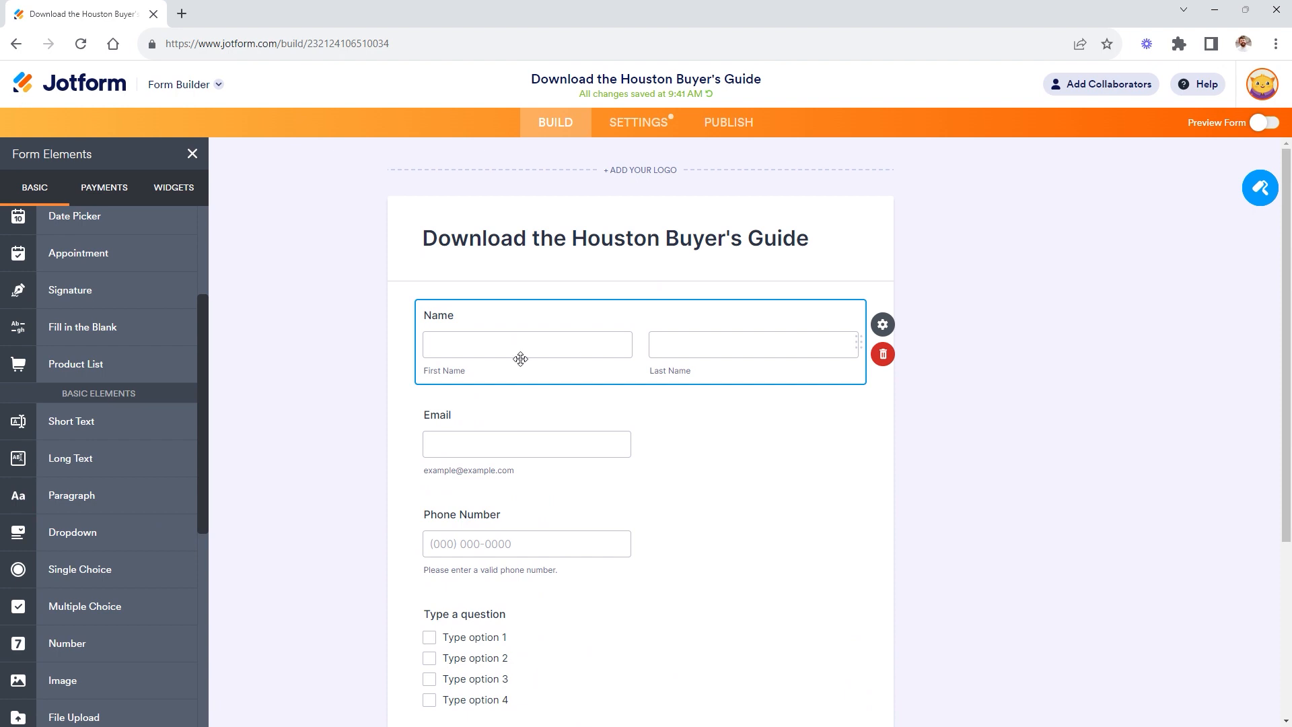
Step: Relabel the Name field 'Your Name', keep label alignment Top, and make it required
click(882, 325)
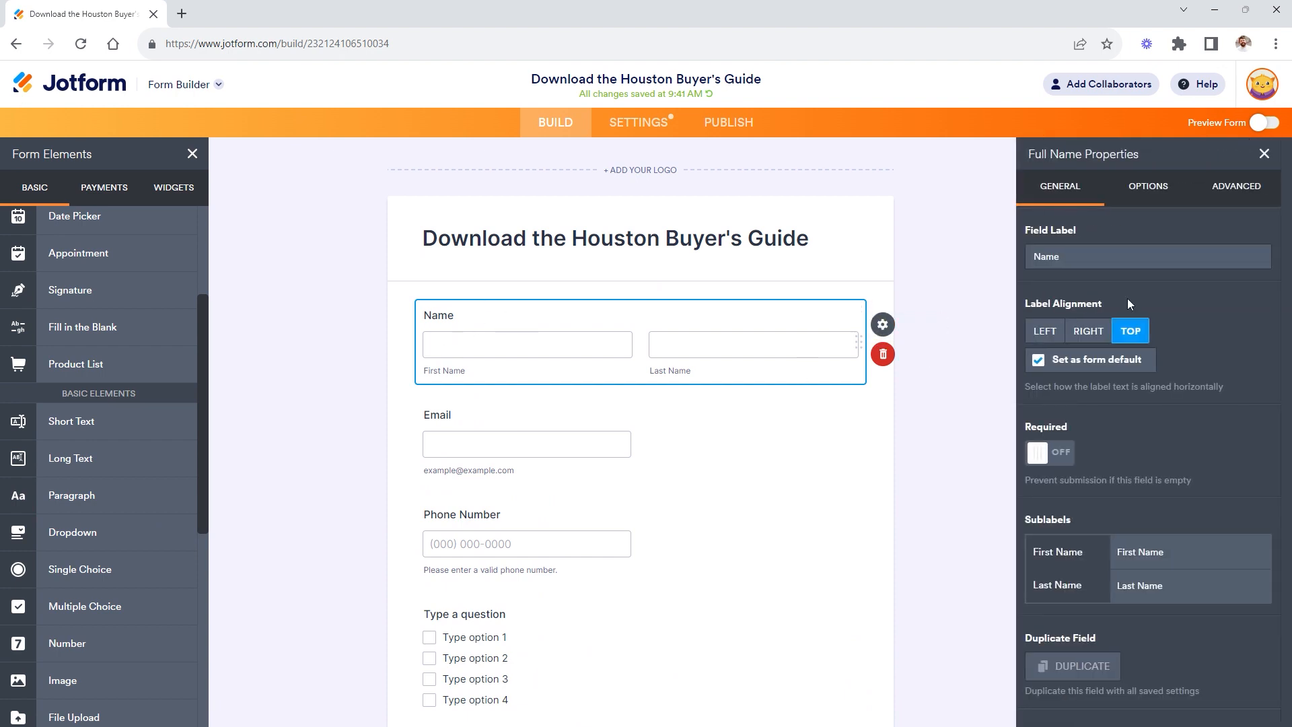
click(1035, 257)
text(Your)
click(1045, 332)
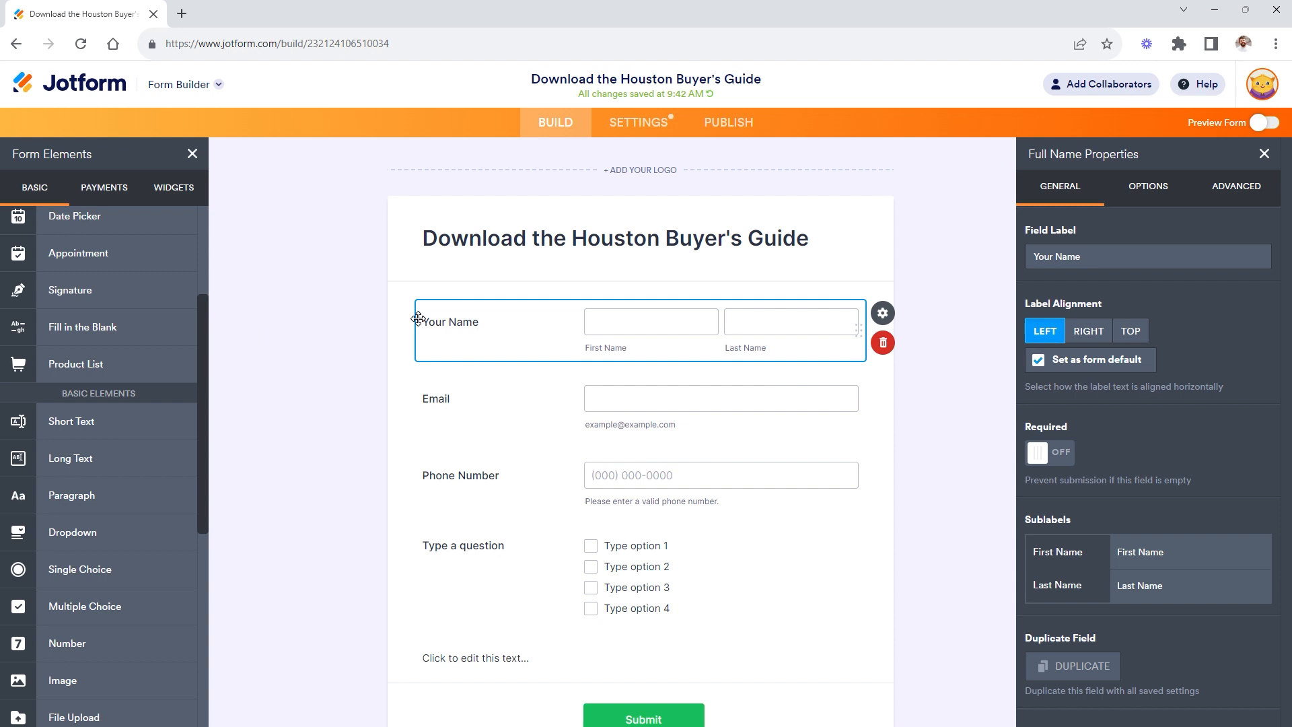
click(1088, 331)
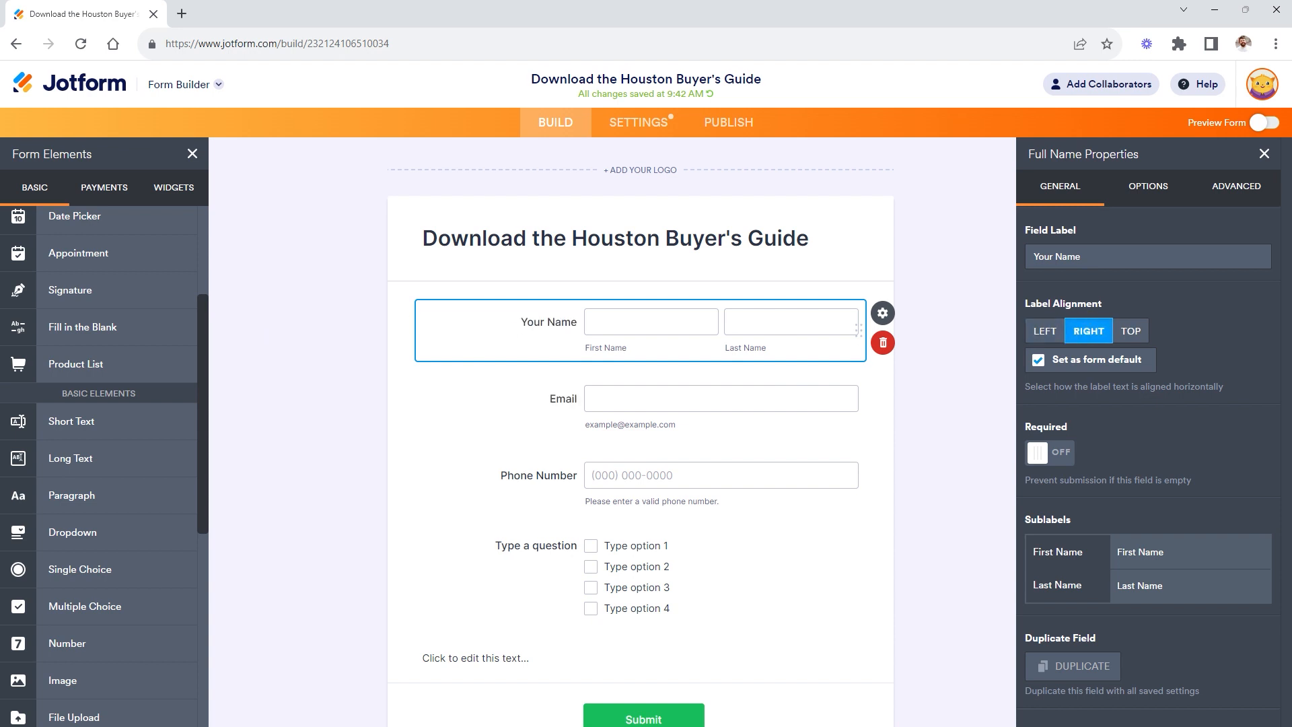
click(1130, 331)
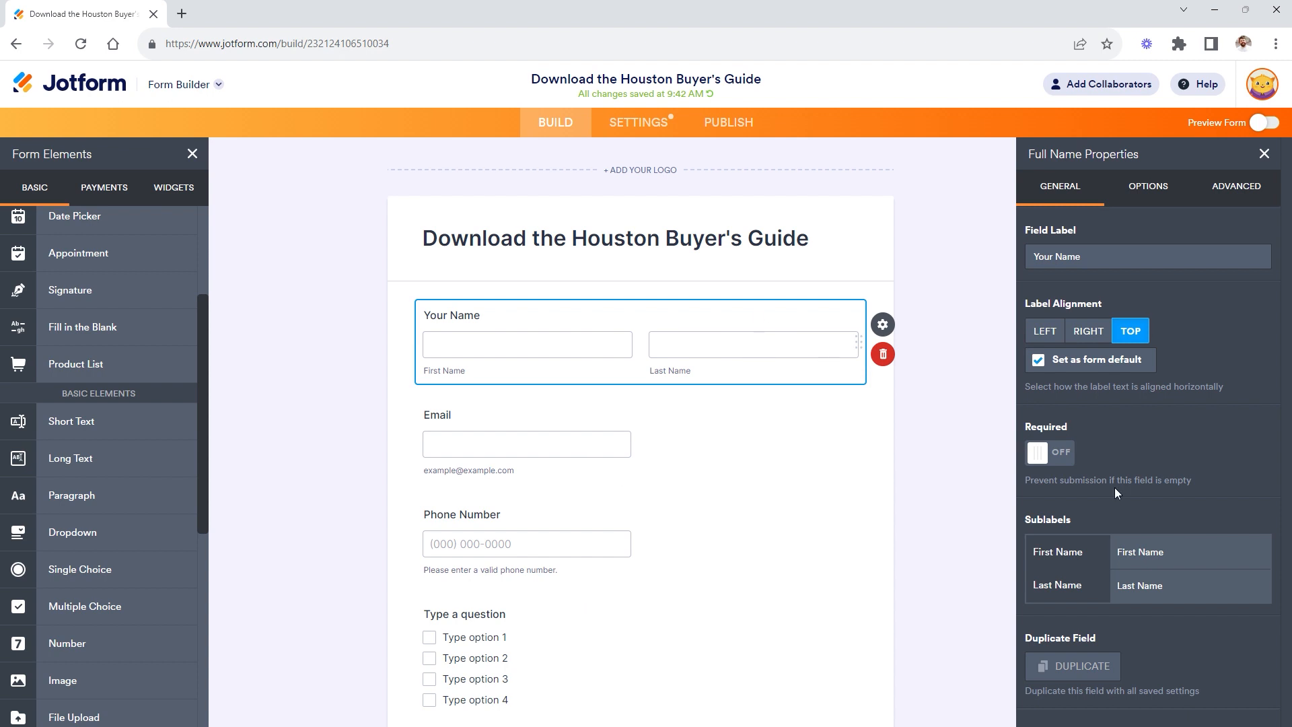
click(1045, 453)
Step: Clear the first-name placeholder text in the Name field's advanced settings
click(1137, 546)
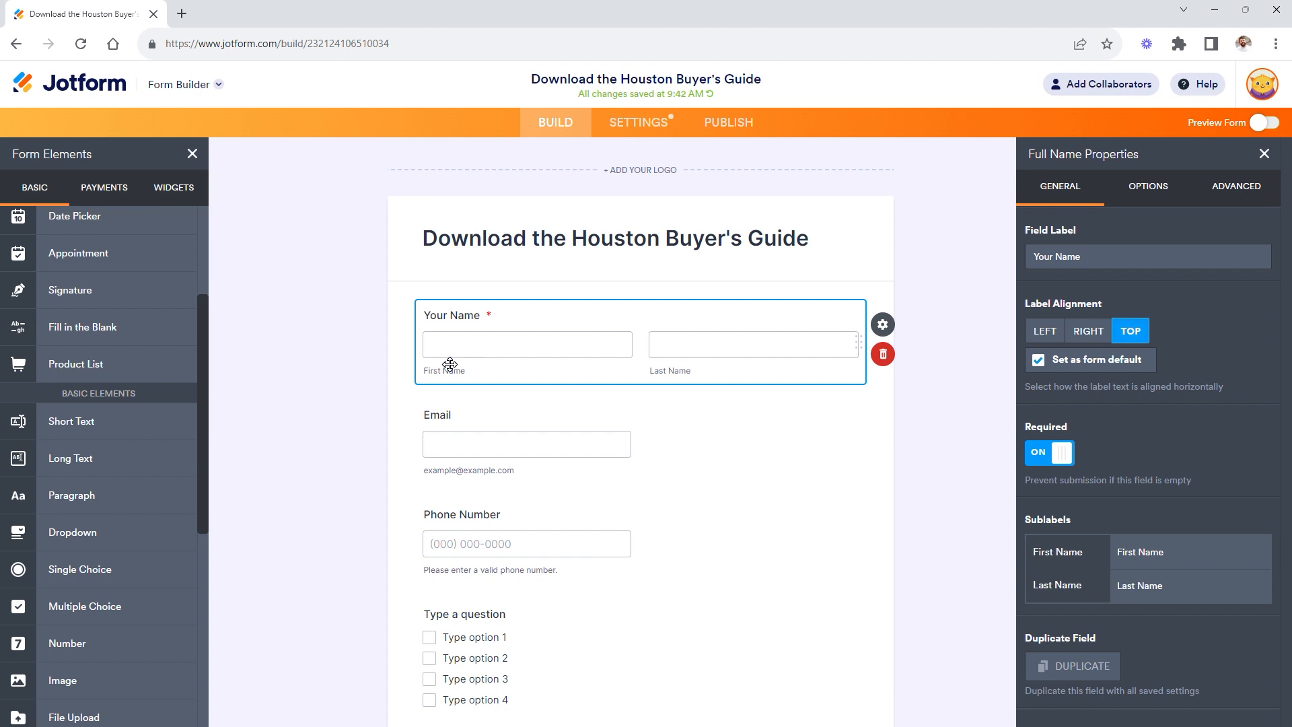
click(1152, 187)
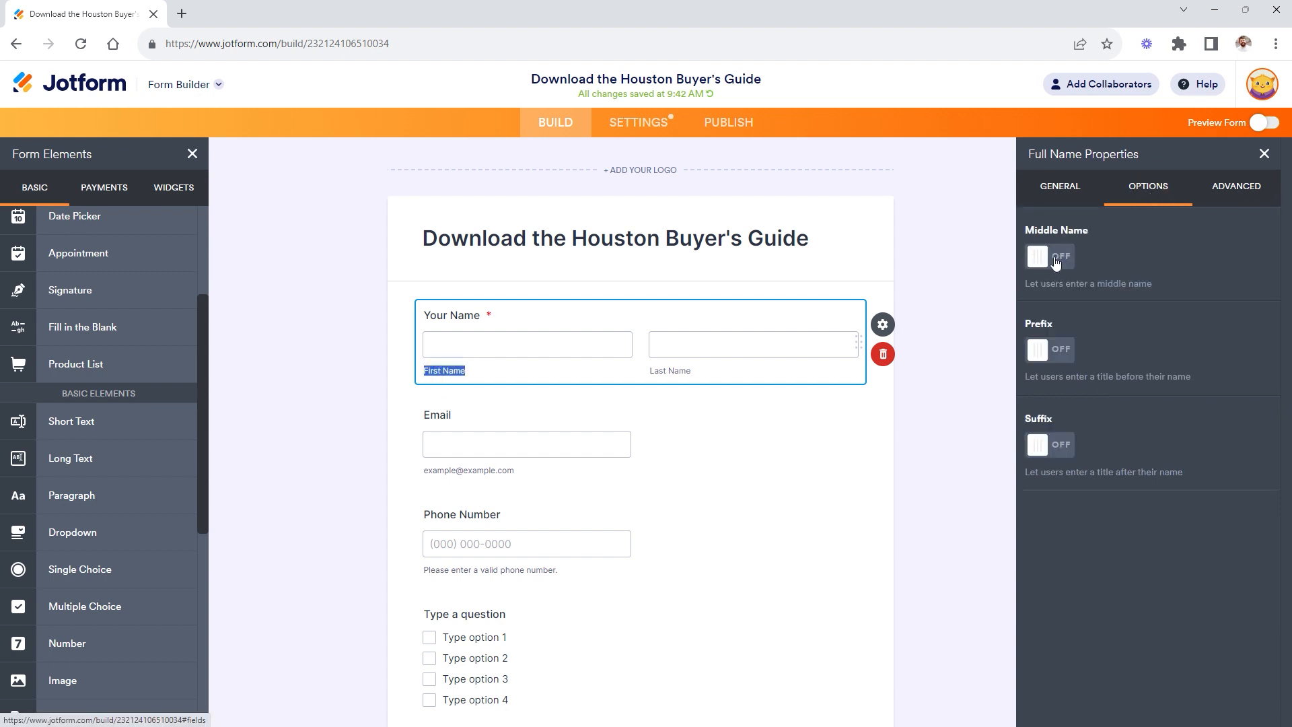
click(1231, 191)
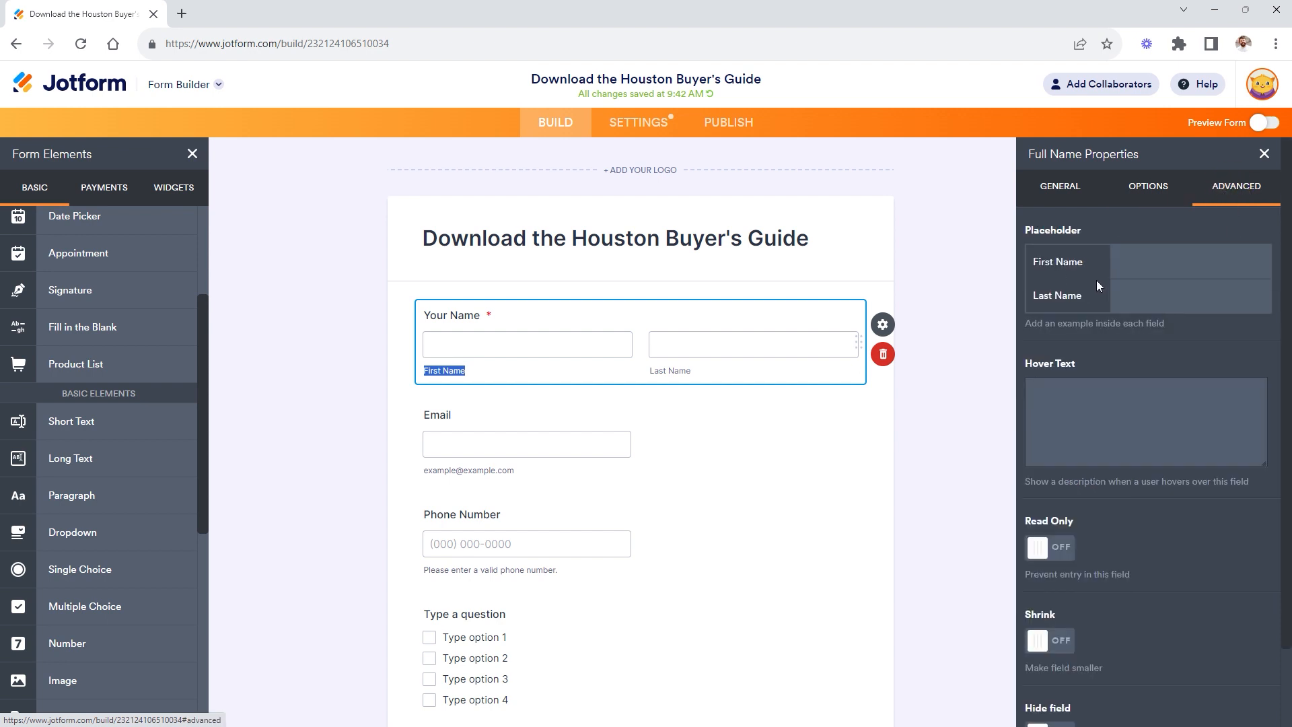
click(1062, 261)
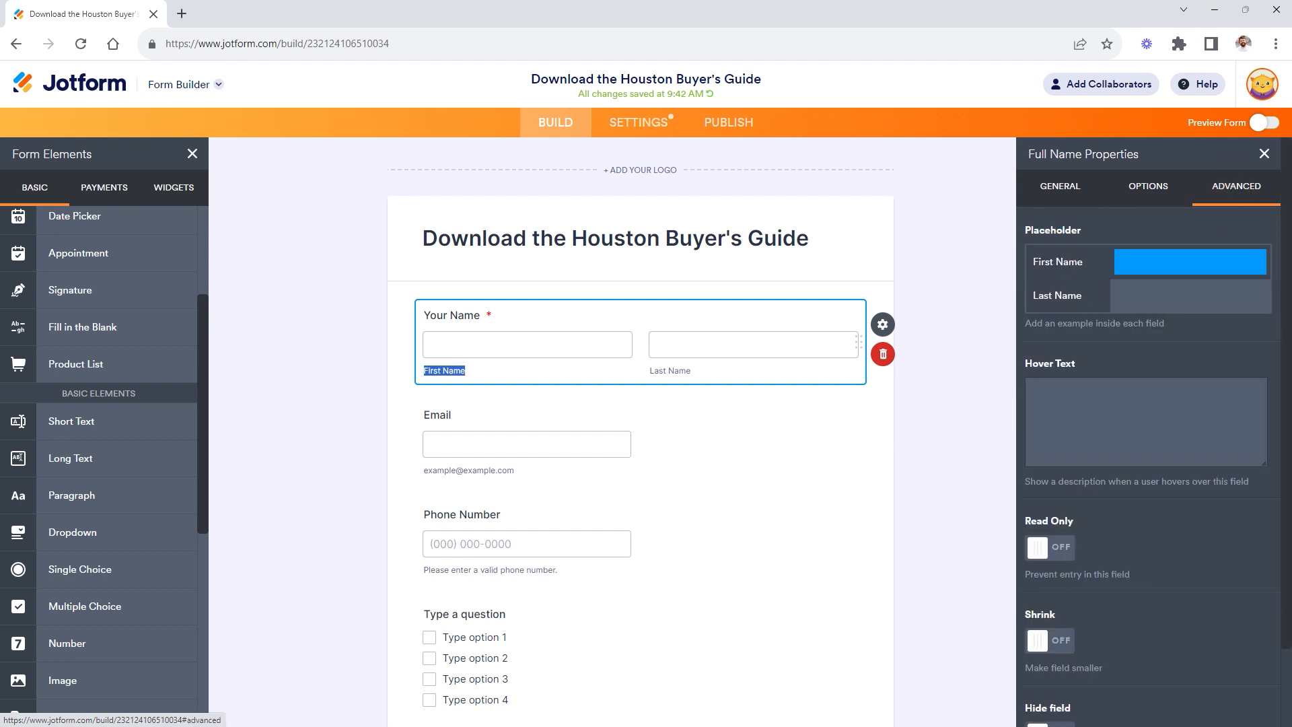
text(Your first name)
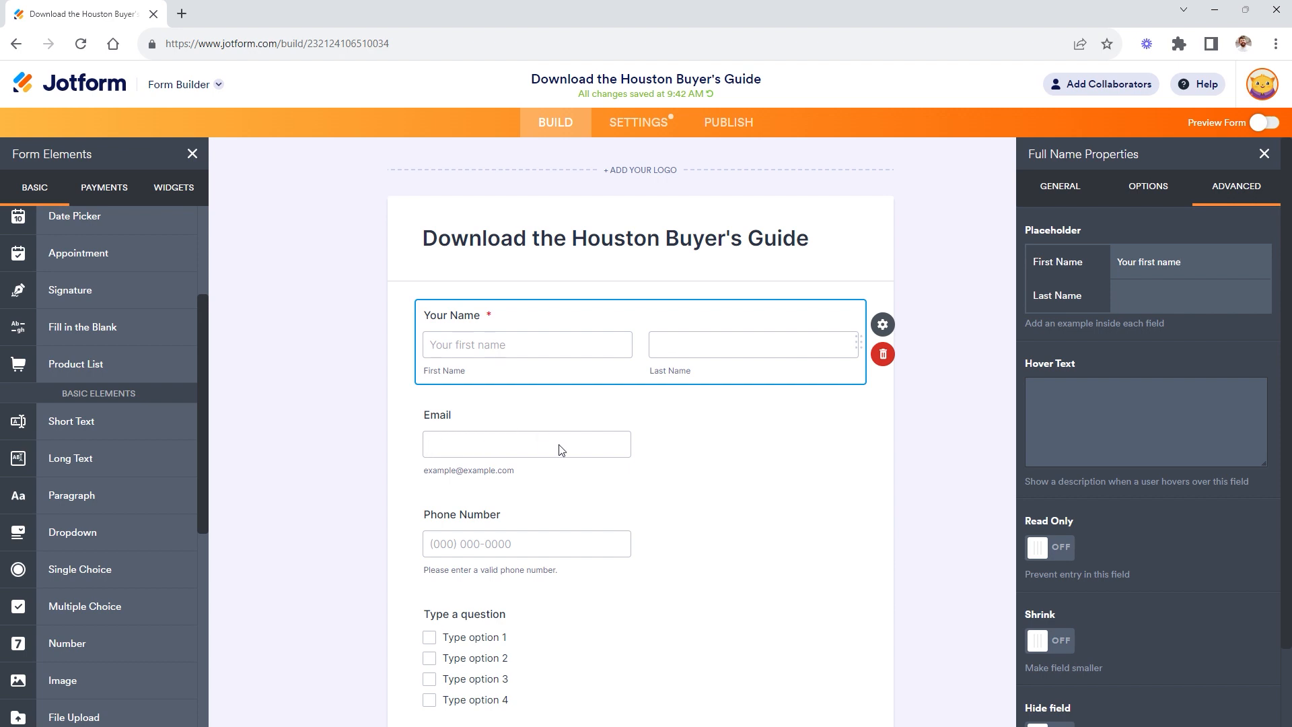
key(ctrl+a)
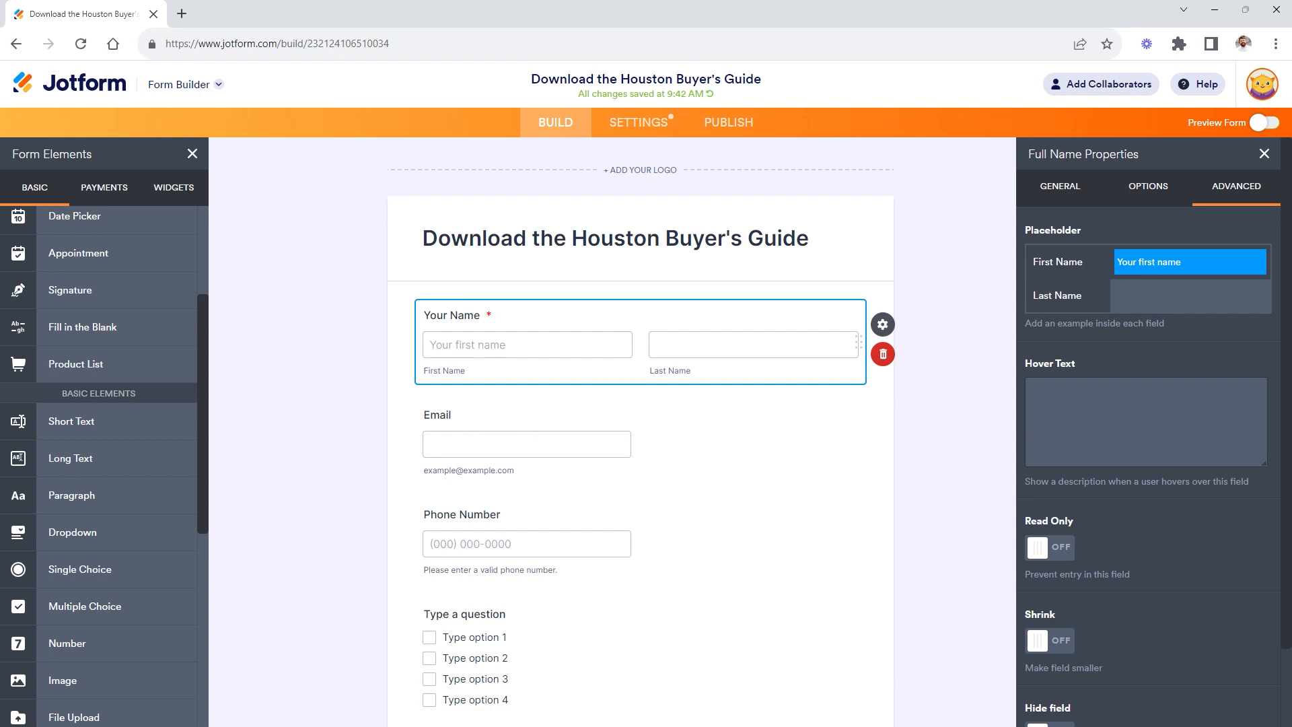
key(BackSpace)
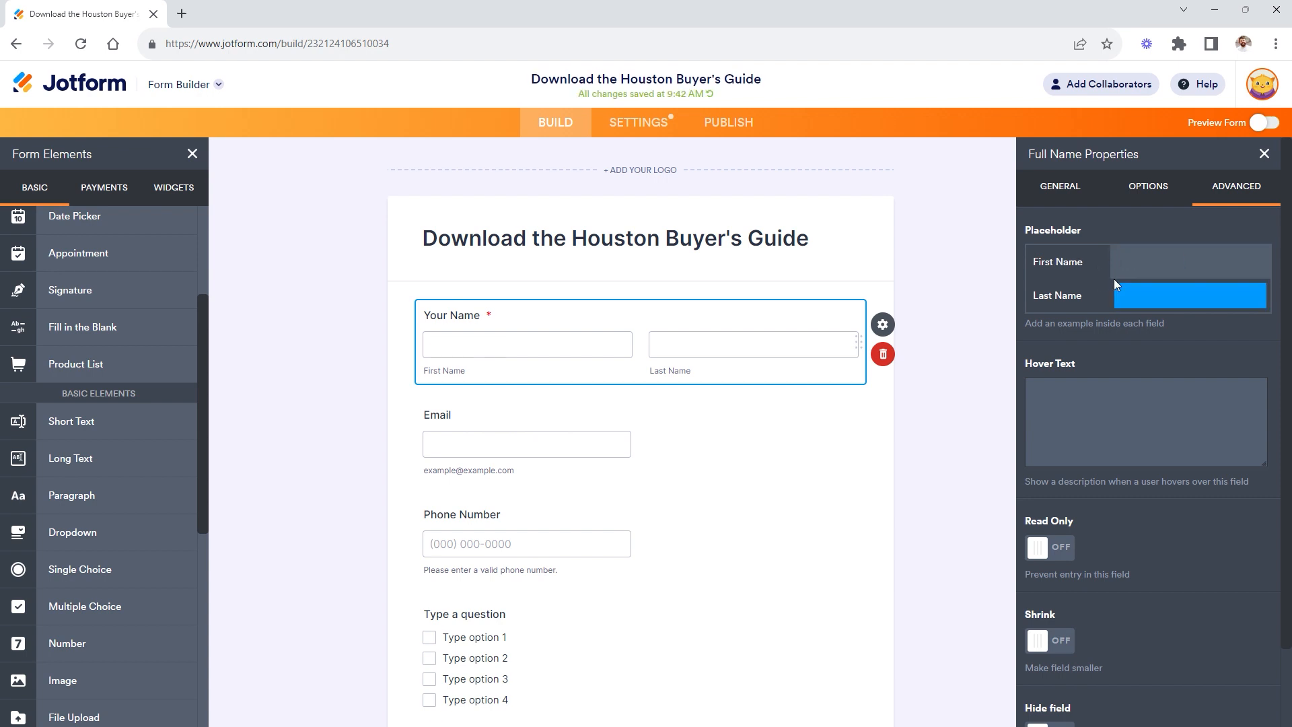
scroll(1184, 587, down, 2)
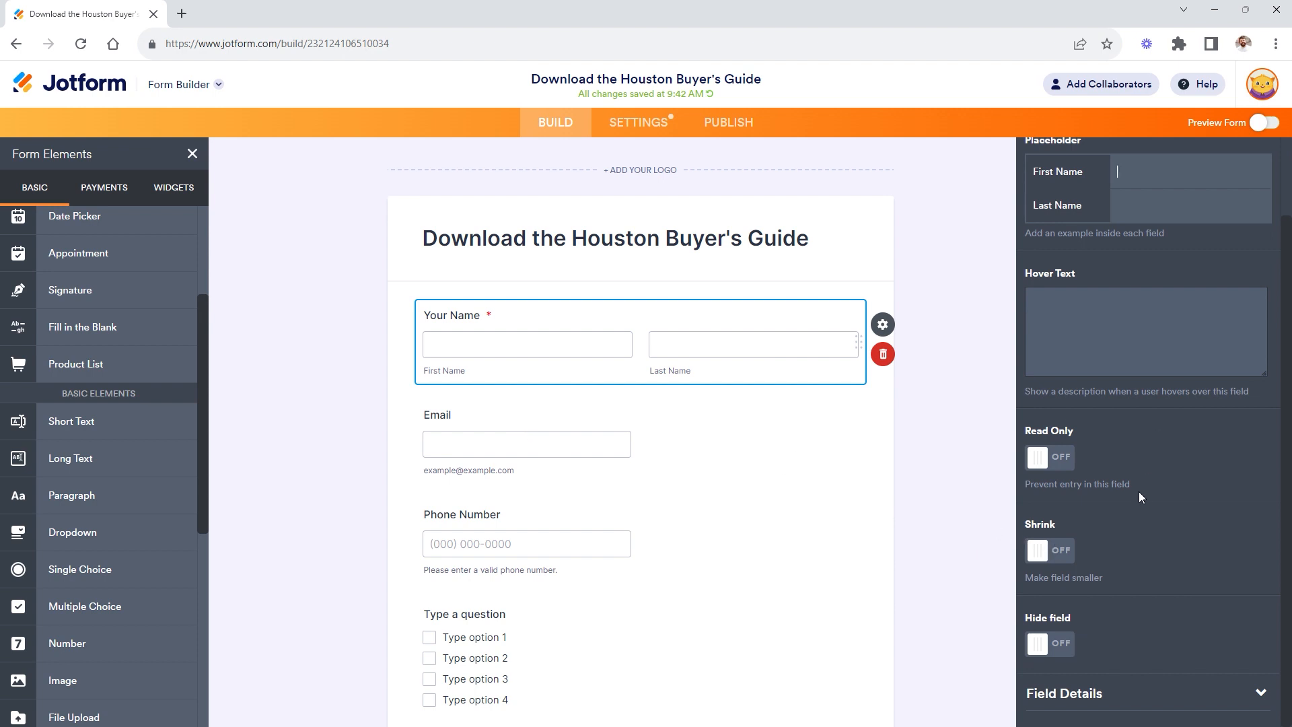
scroll(1142, 497, up, 2)
Step: Relabel the Email field 'Your Email' and make it required
click(476, 413)
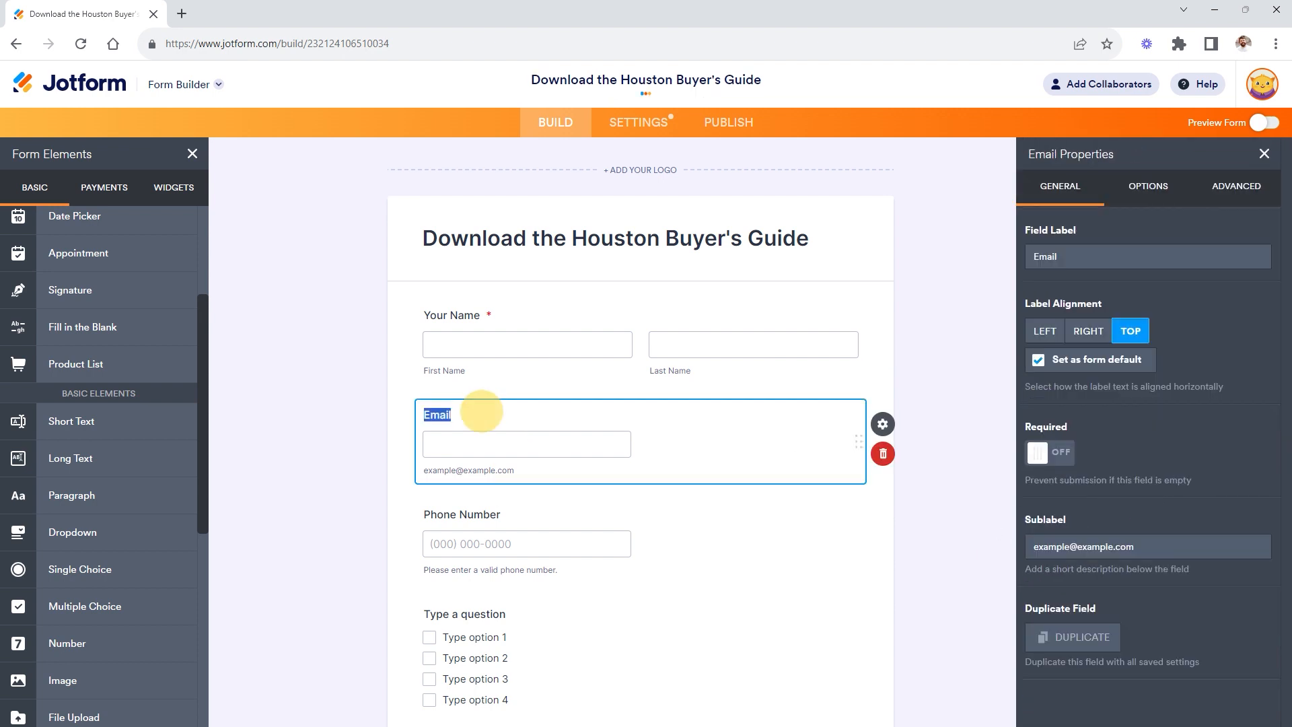
click(1035, 257)
text(Your)
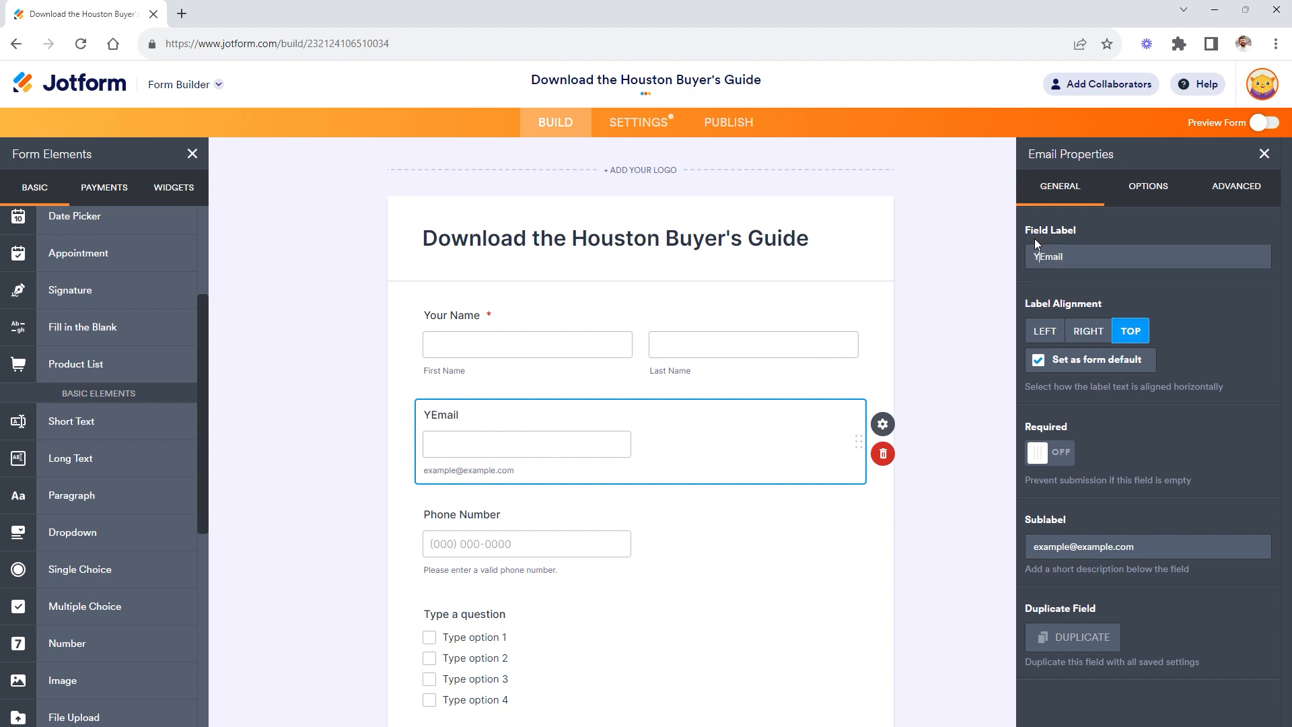
click(1061, 464)
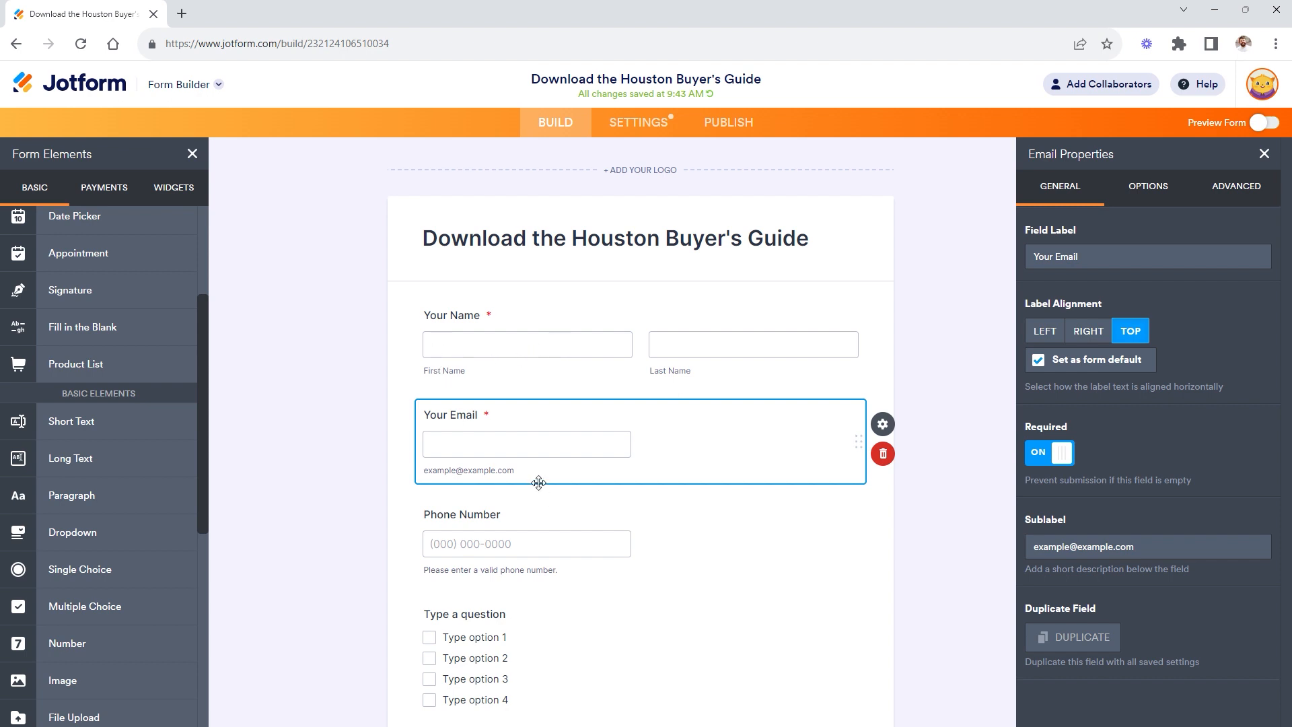
Step: Shrink Your Email to half width, leaving the email confirmation field off
click(558, 549)
click(593, 449)
click(912, 313)
click(561, 449)
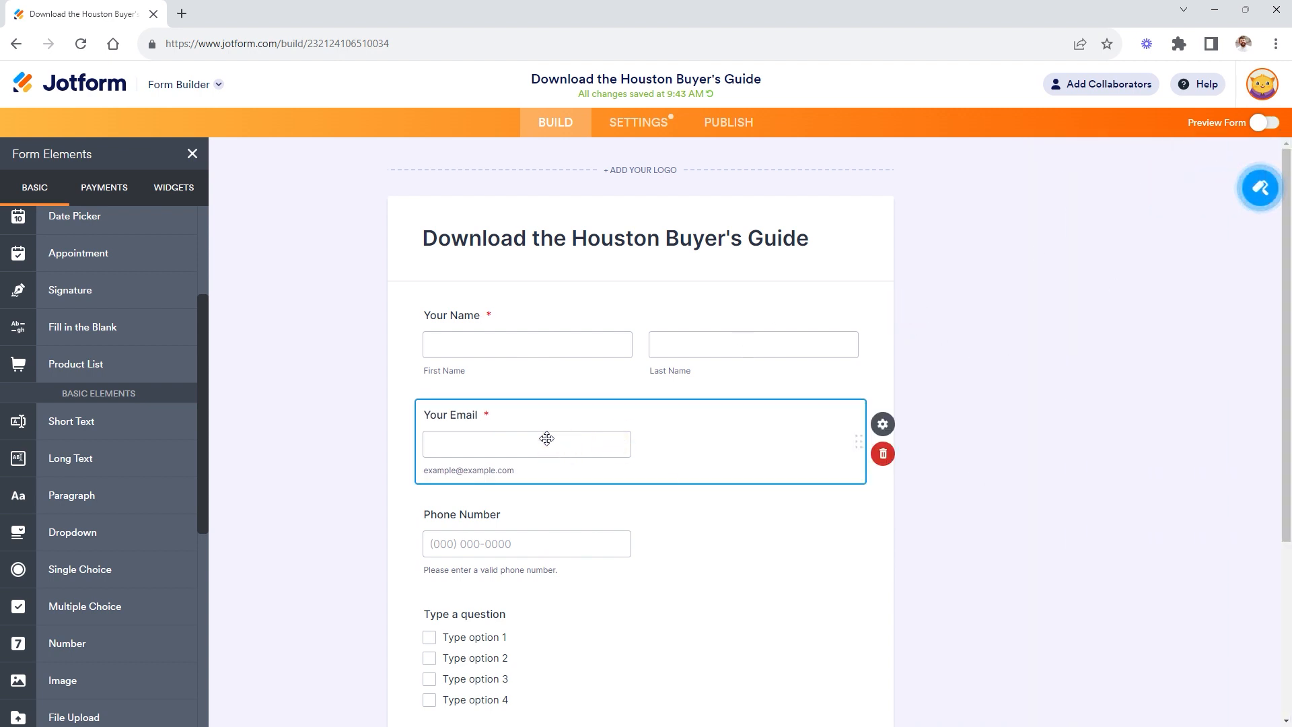
click(882, 424)
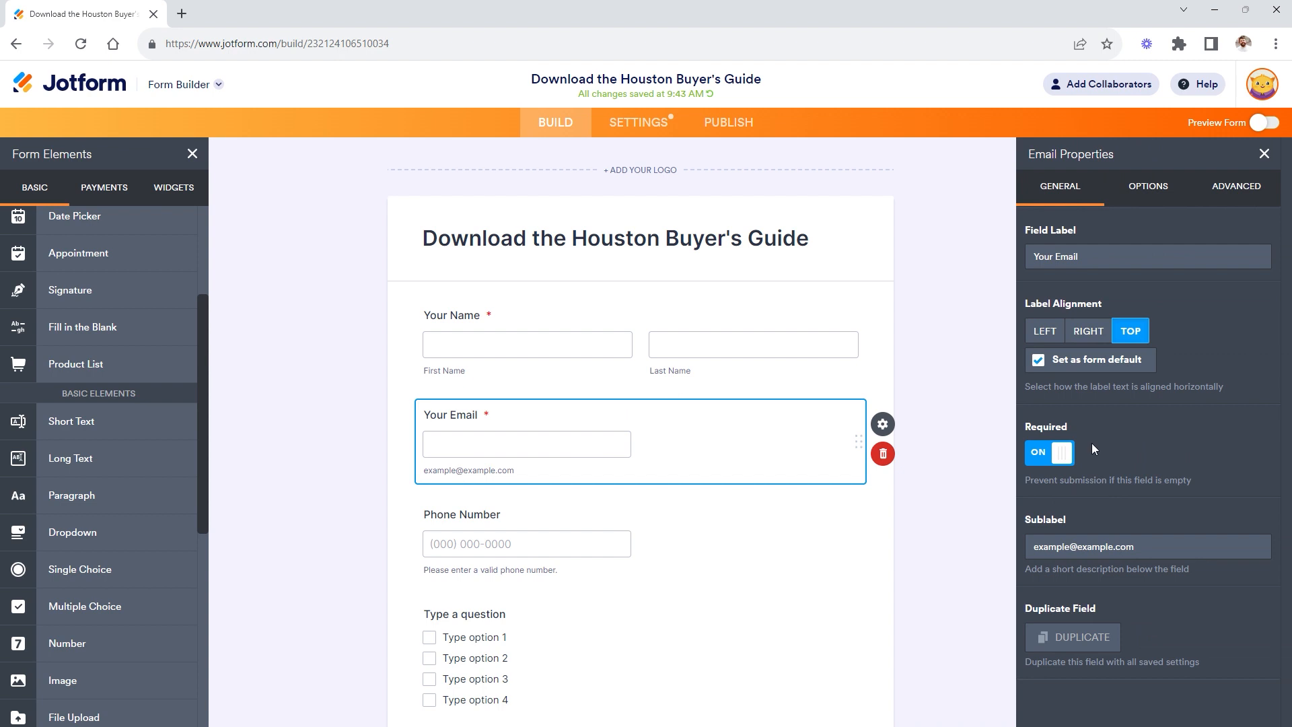
click(1149, 189)
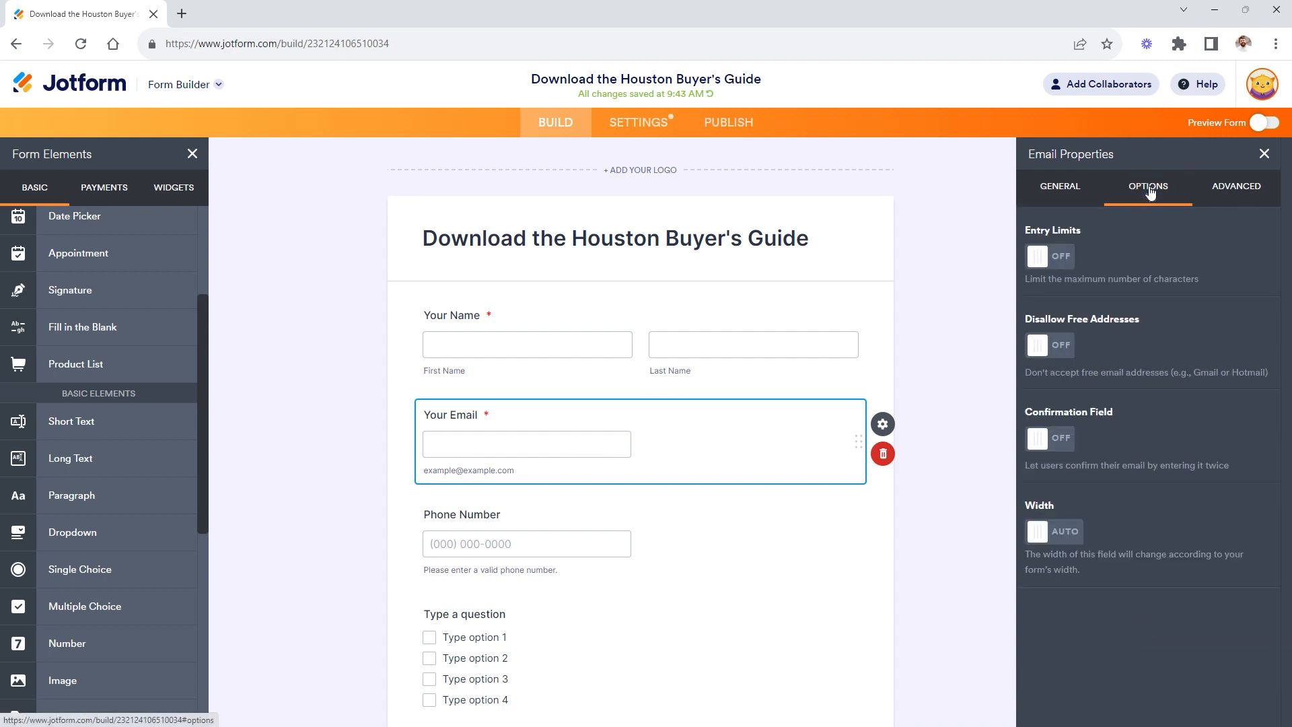
click(1236, 188)
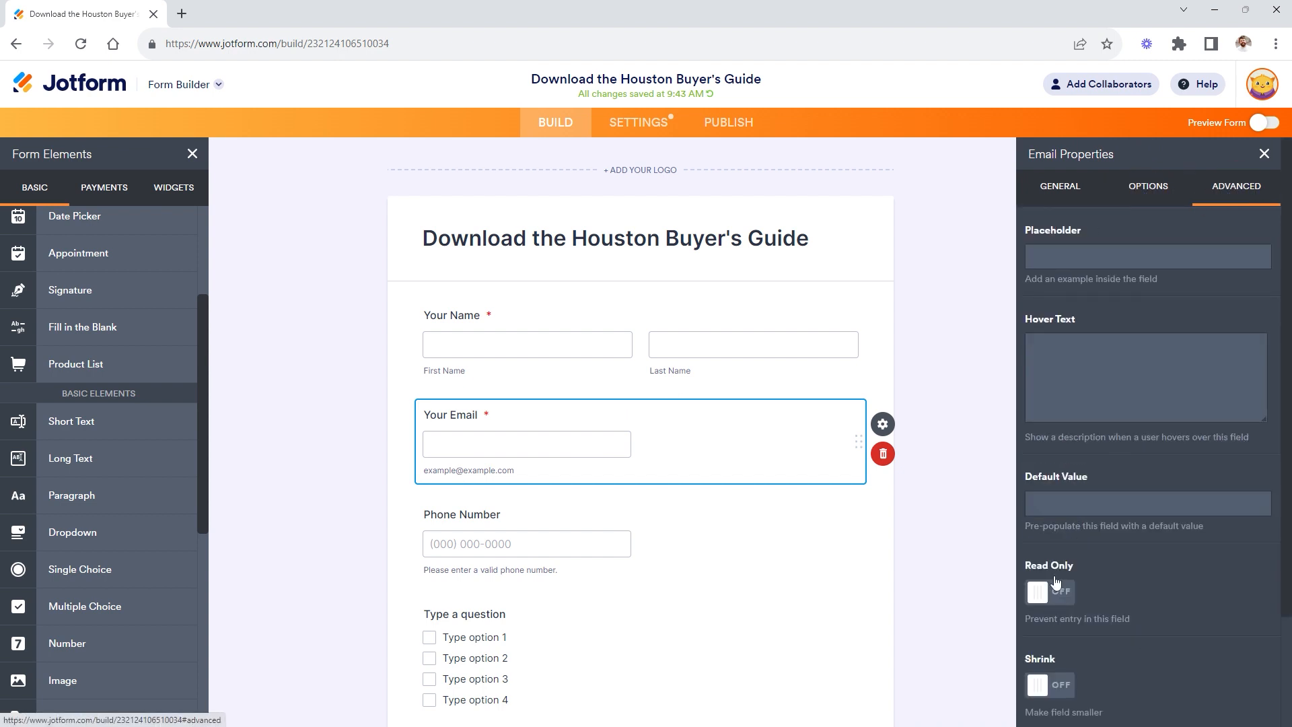
click(1049, 686)
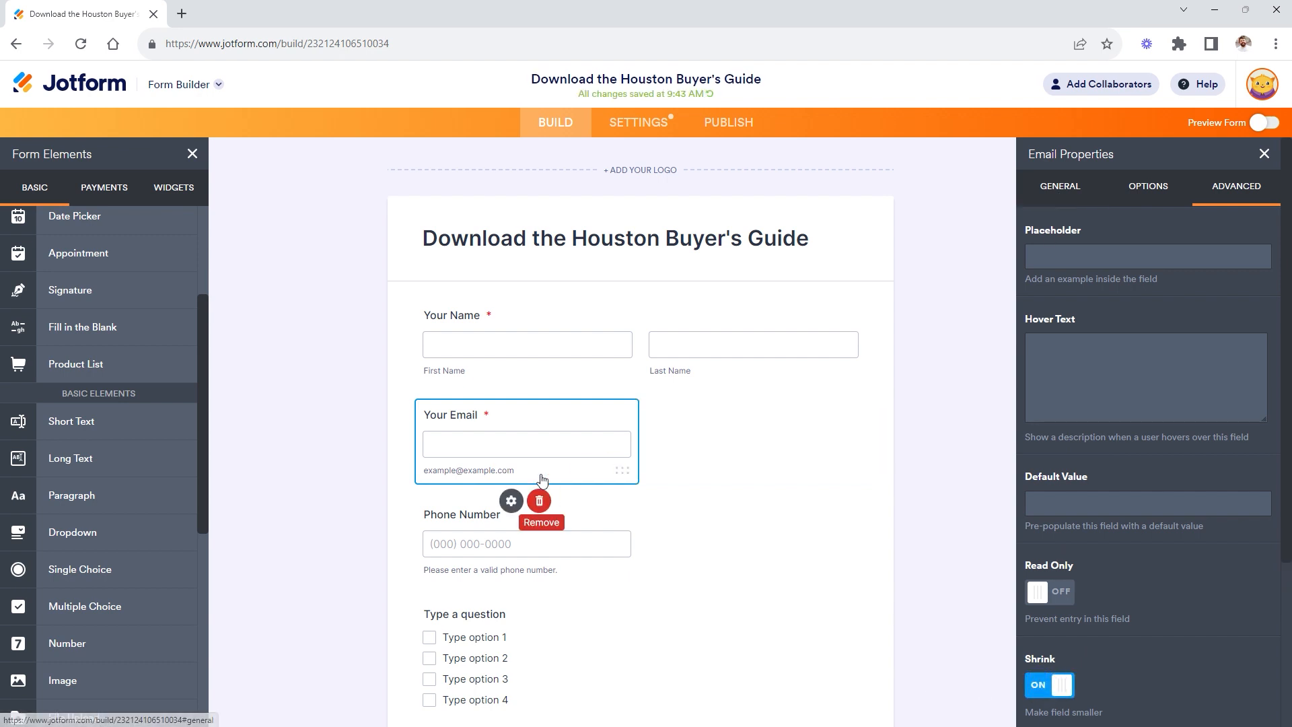
click(1137, 189)
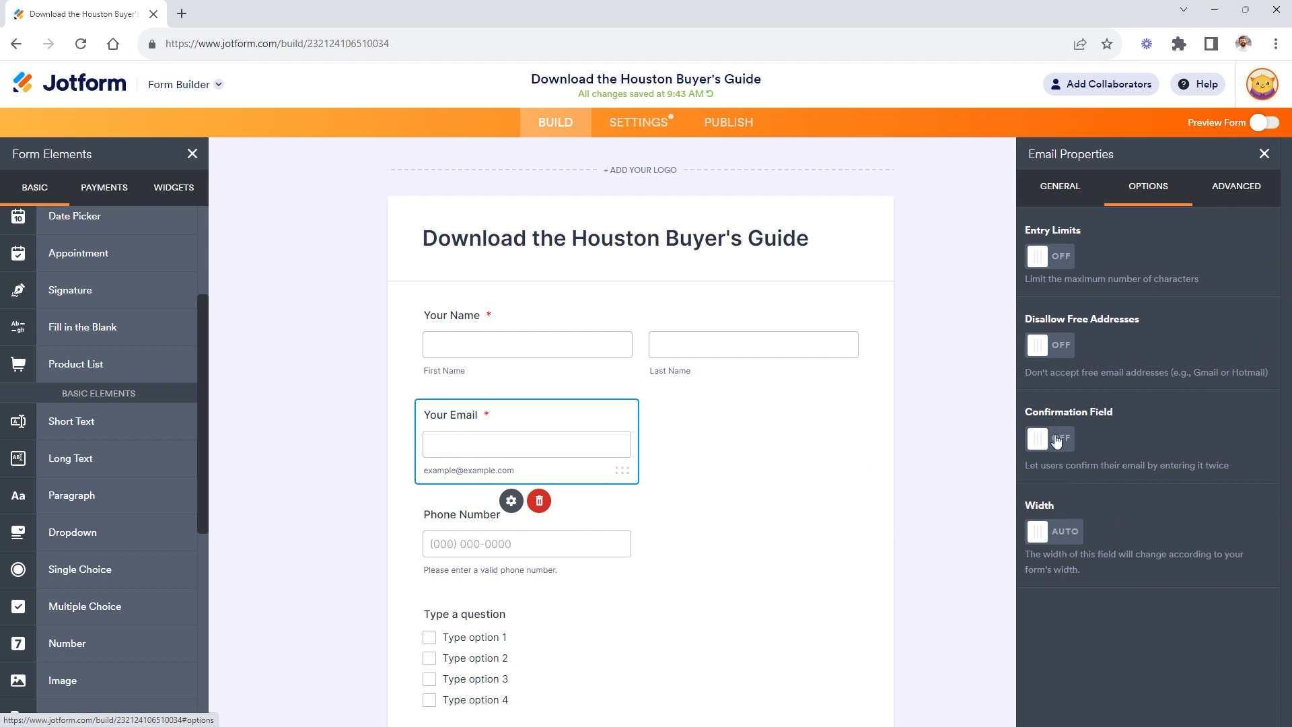
click(1058, 440)
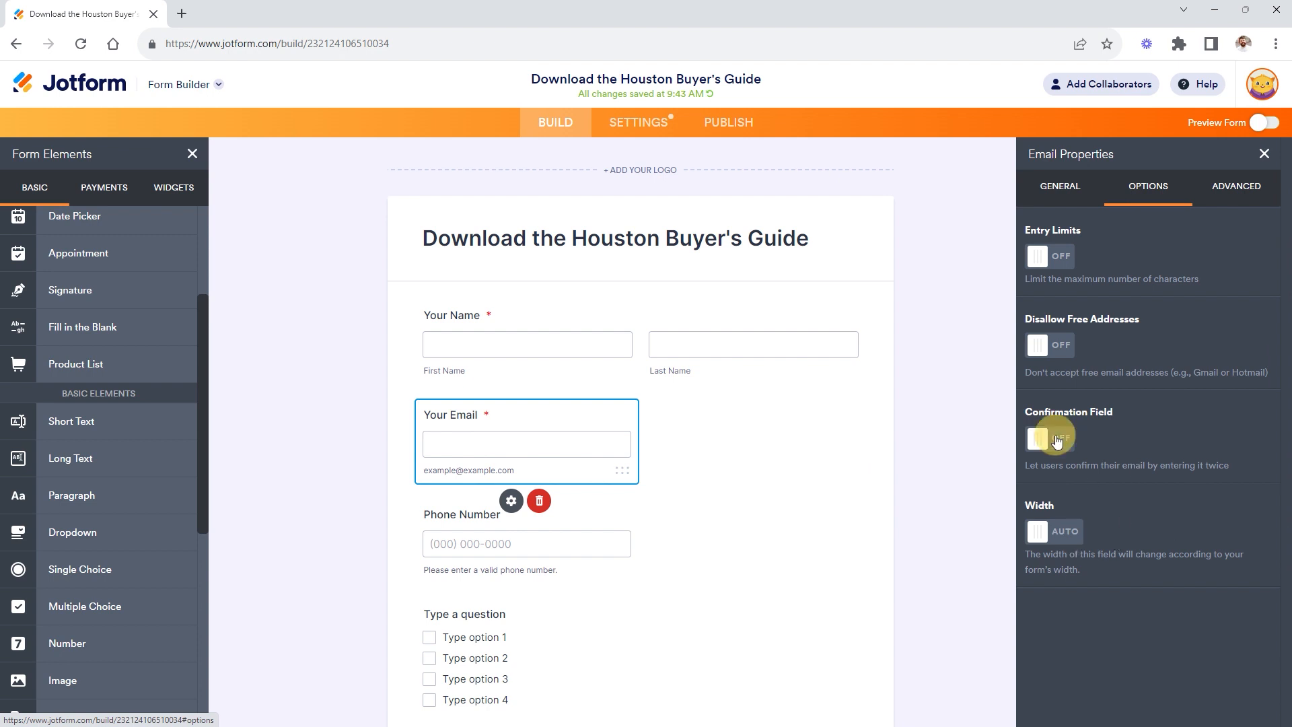
click(1066, 438)
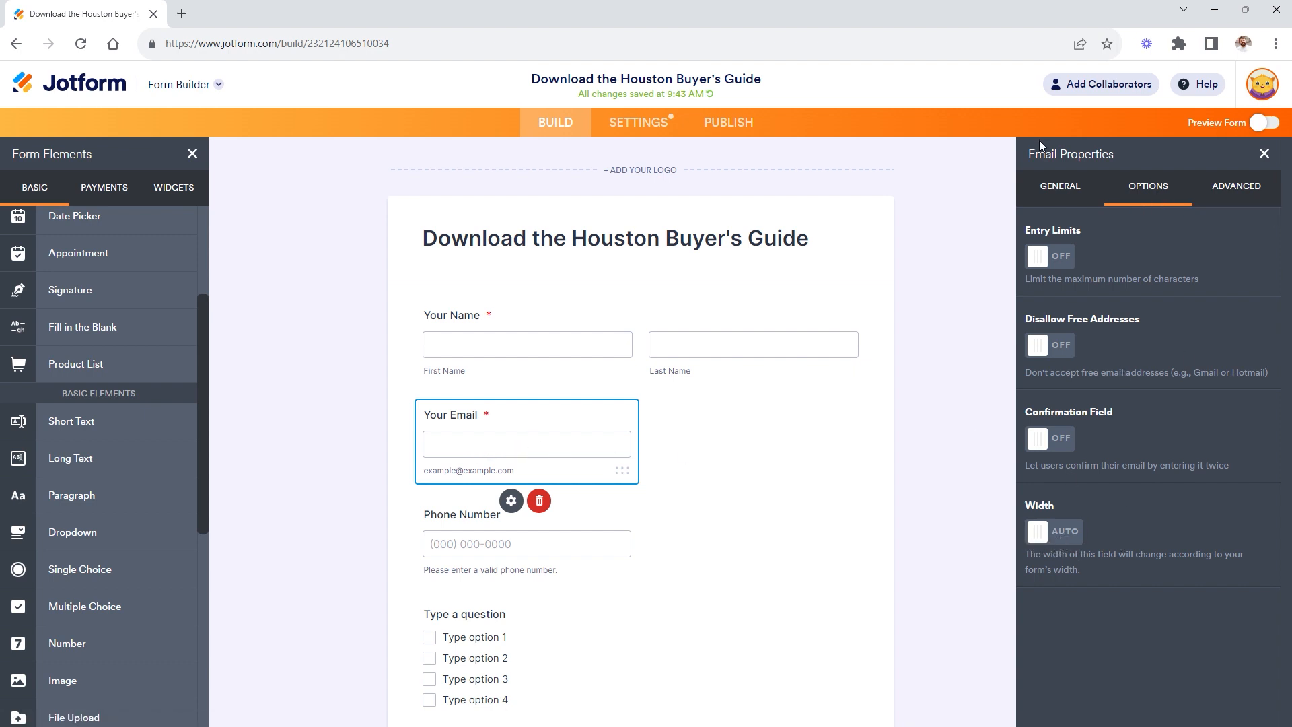
Step: Relabel the phone field 'Your Mobile Number', leaving the country code box off
click(555, 550)
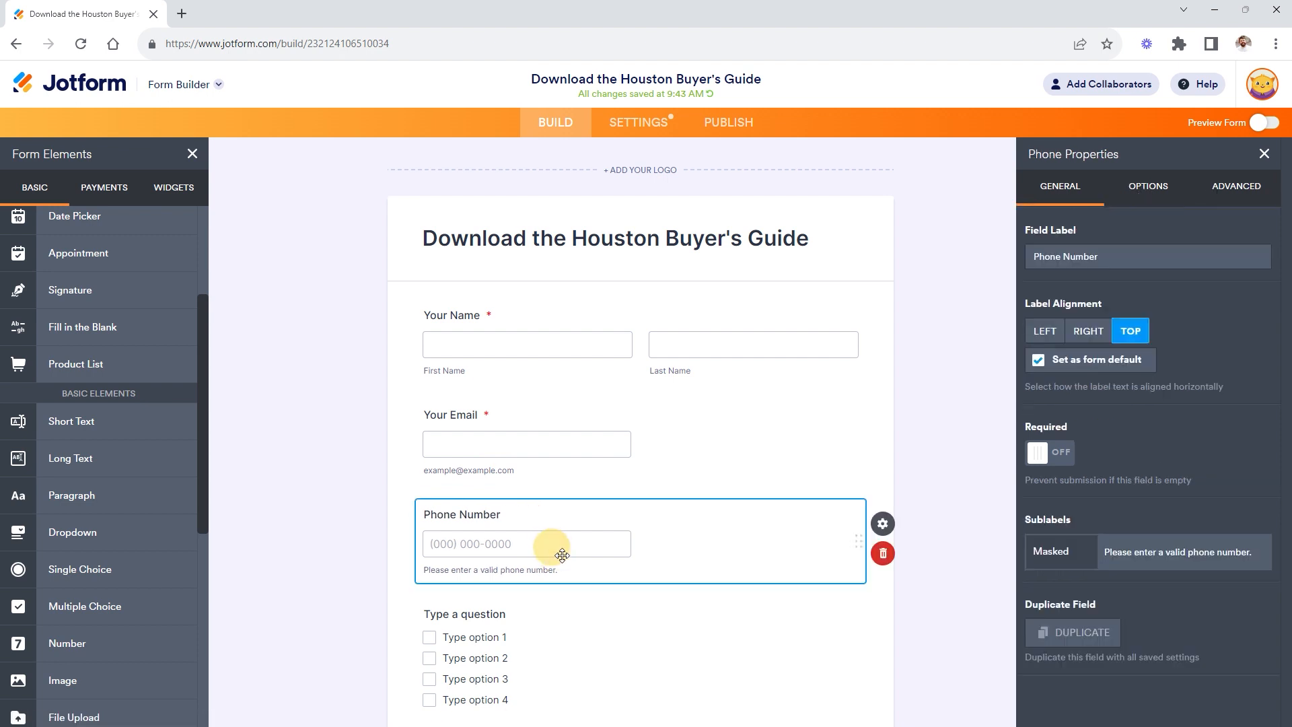
drag(1035, 257, 1061, 259)
text(Your Mo)
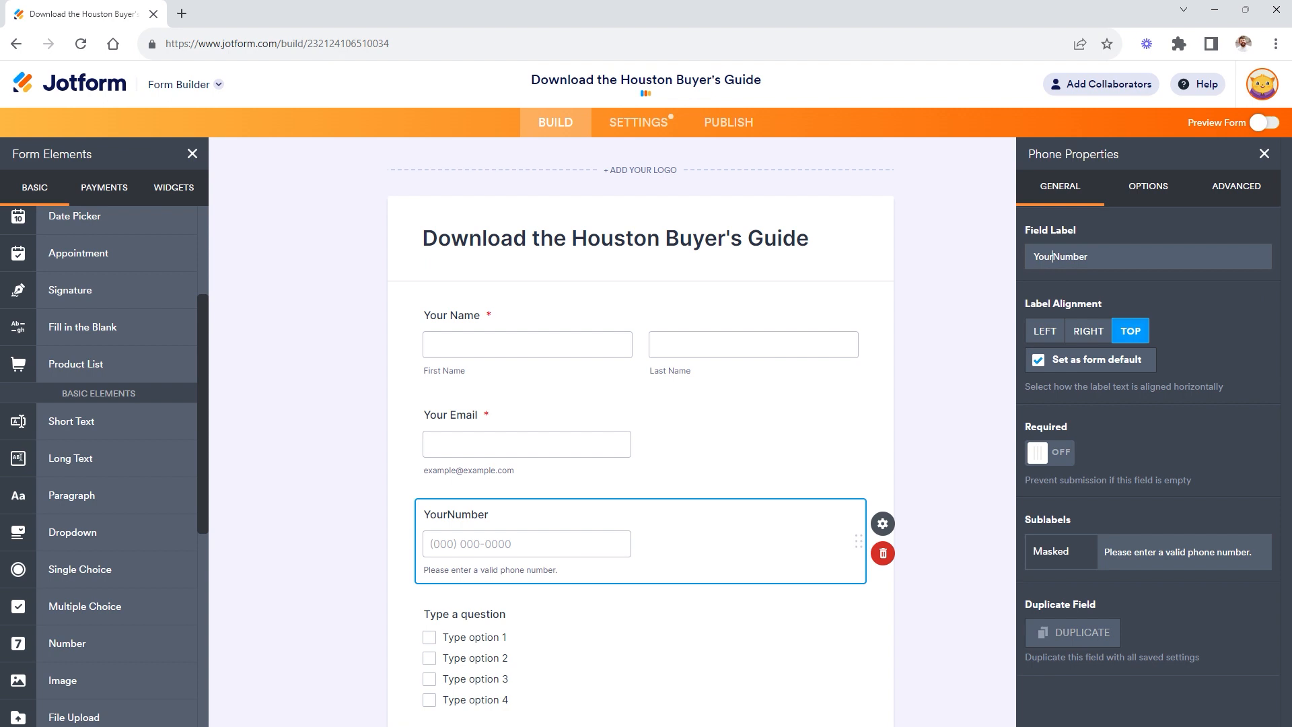
text(bile)
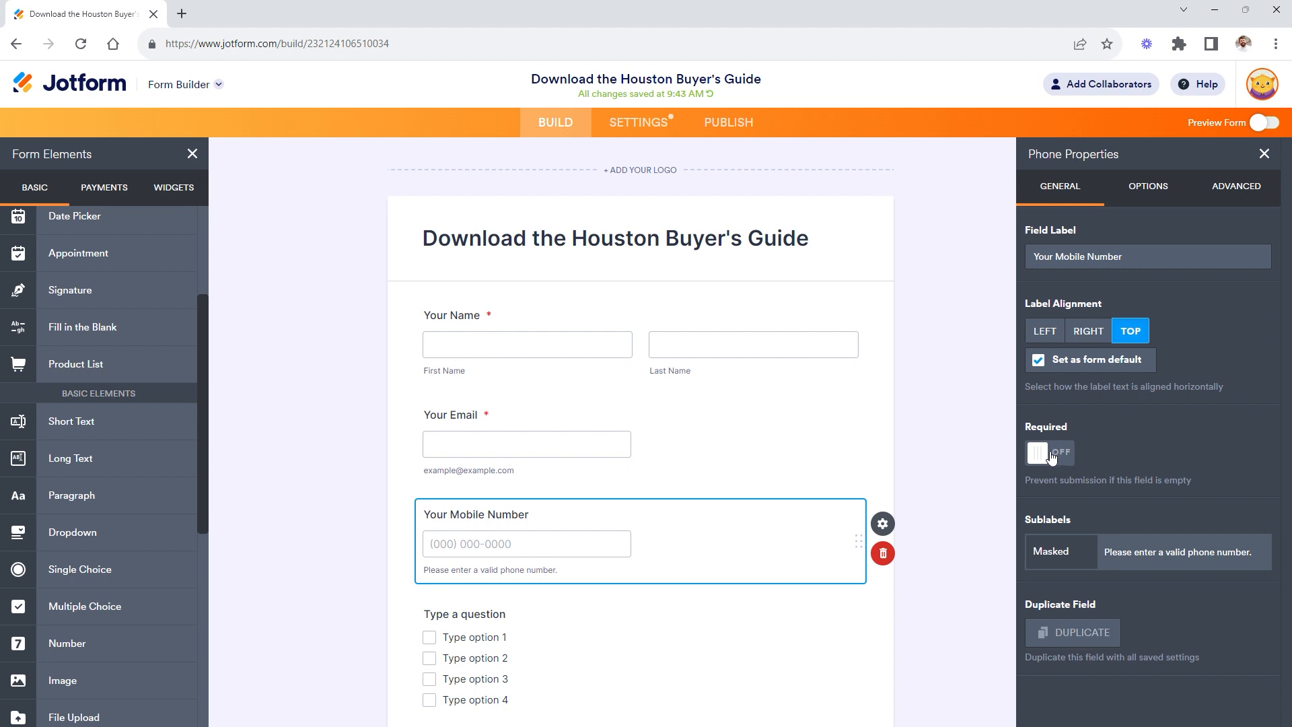
click(1148, 188)
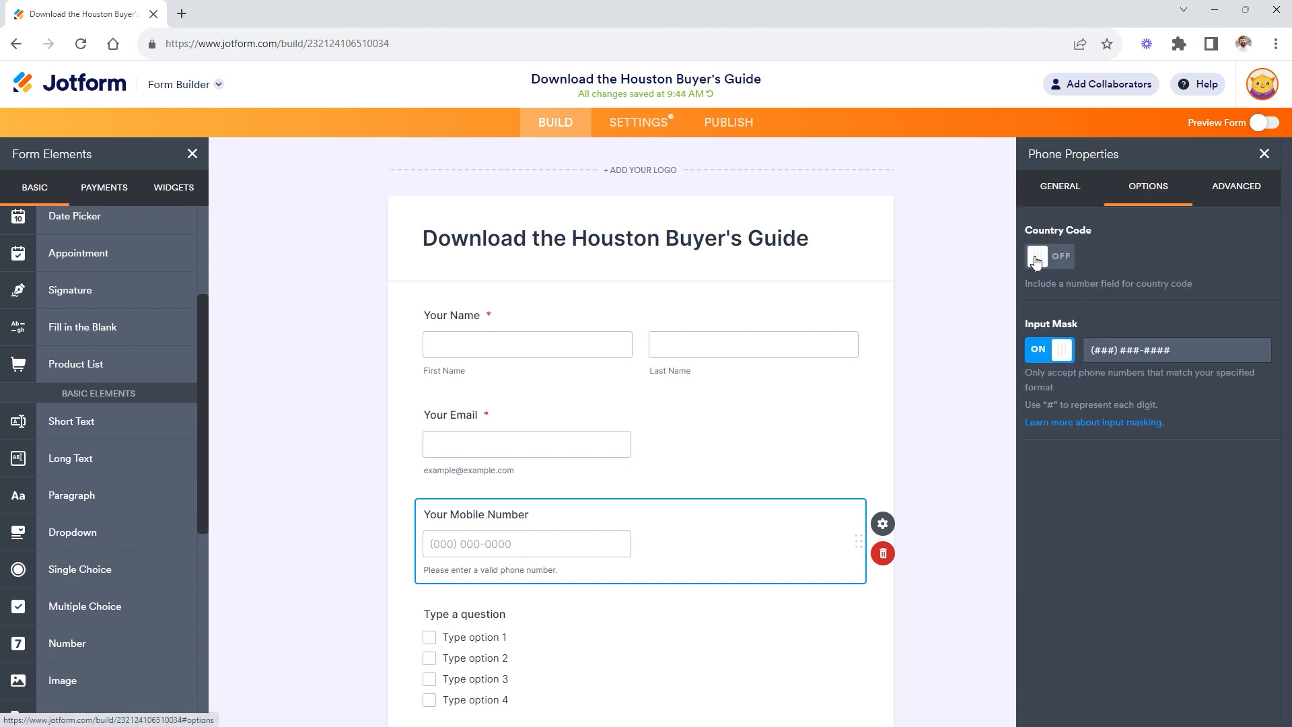
click(1038, 259)
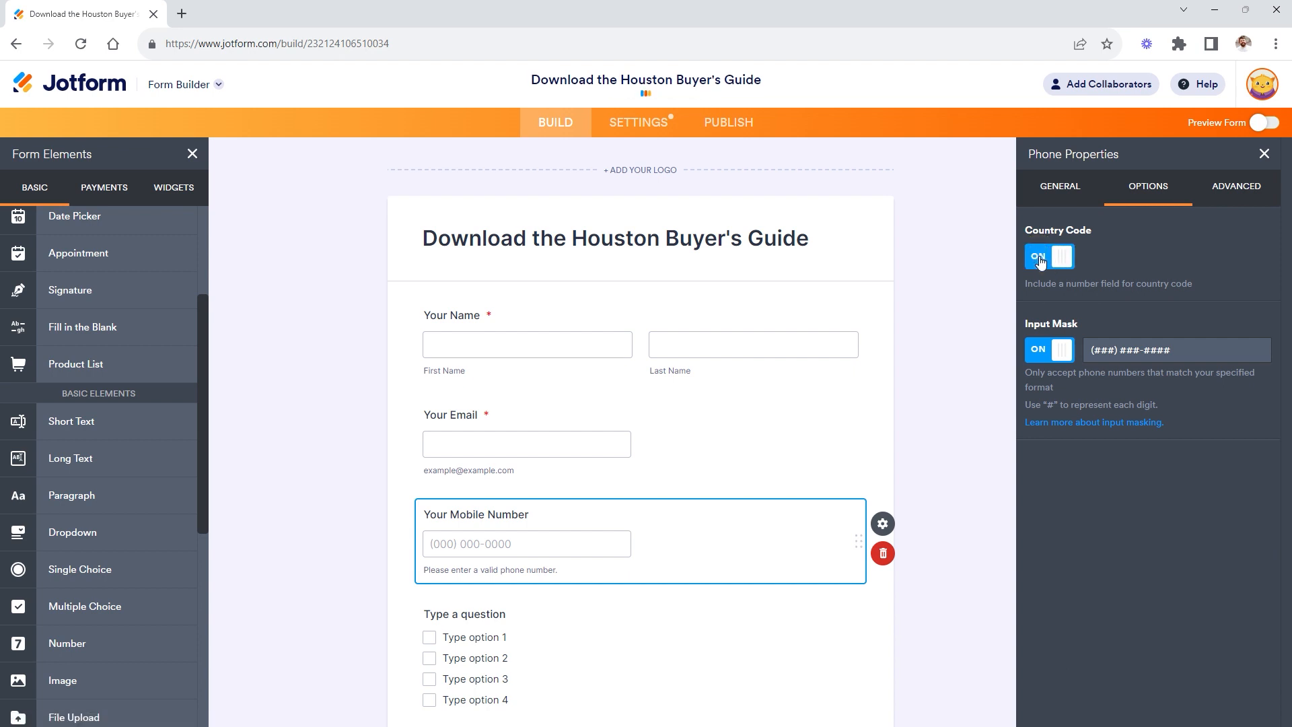
click(1053, 261)
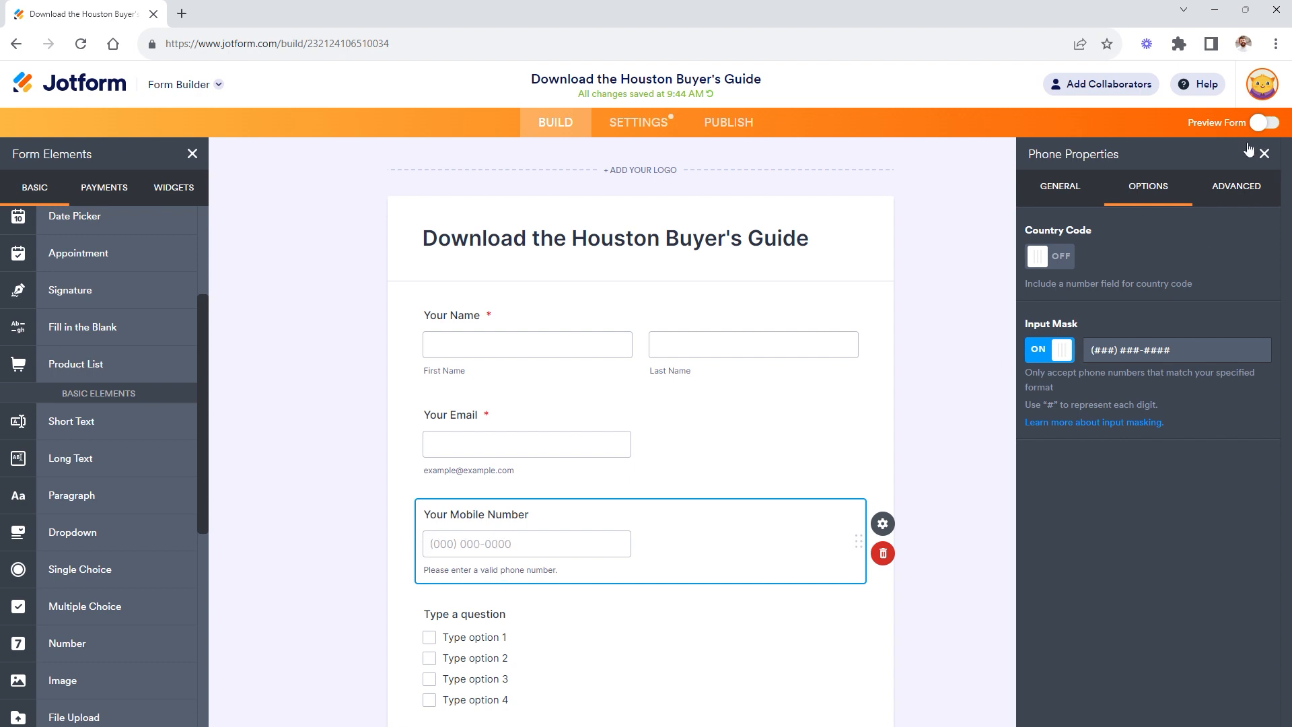
Step: Shrink Your Mobile Number to half width so it sits beside Your Email
click(1227, 195)
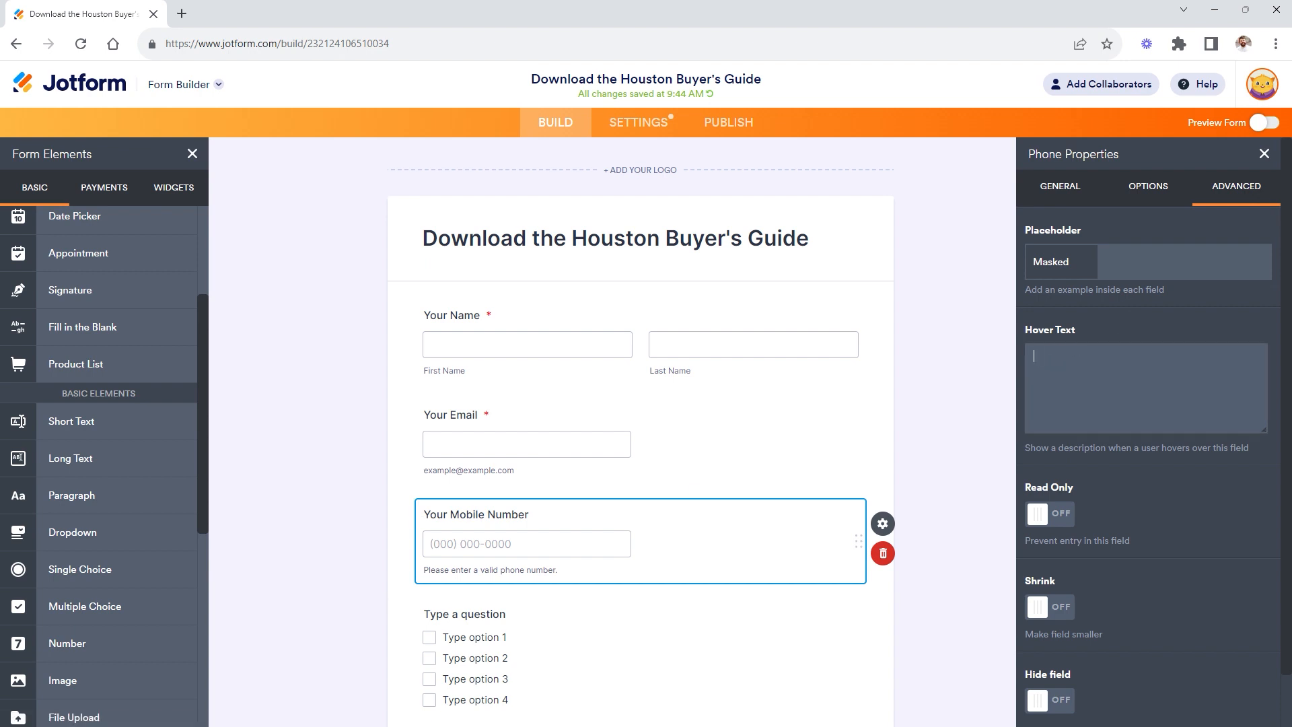
scroll(1102, 525, down, 1)
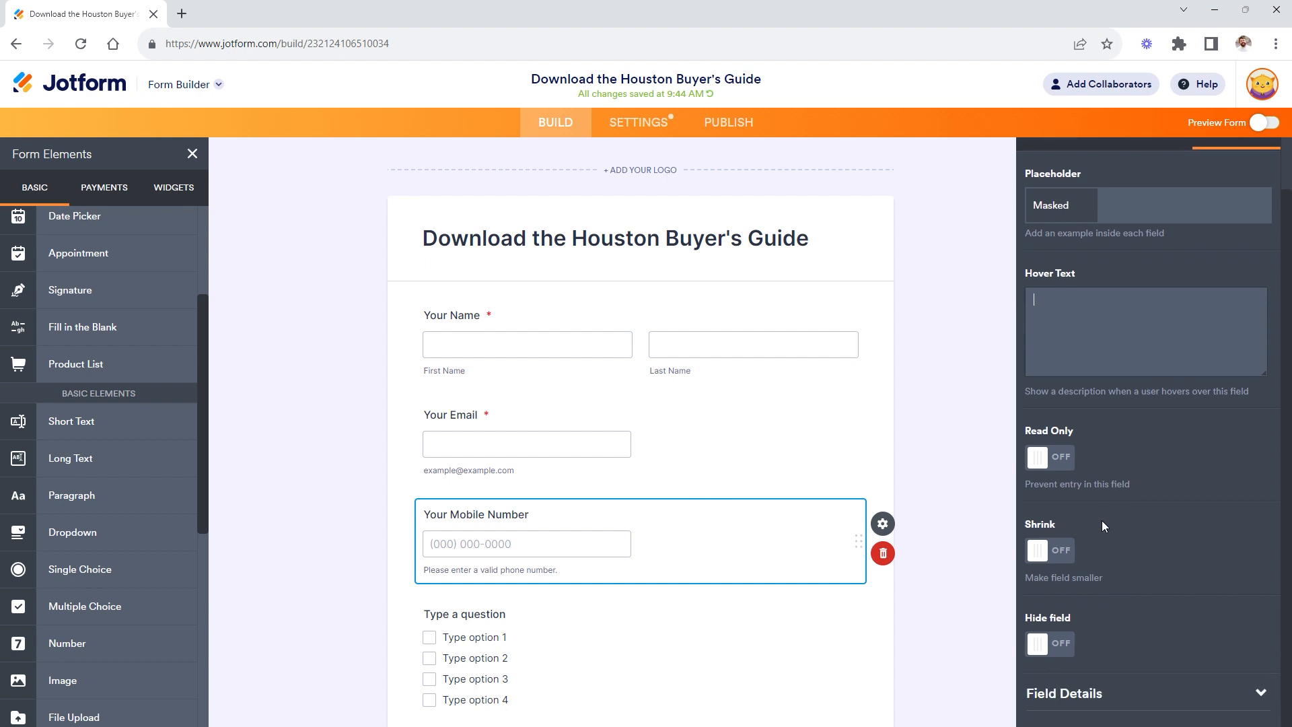
click(1035, 552)
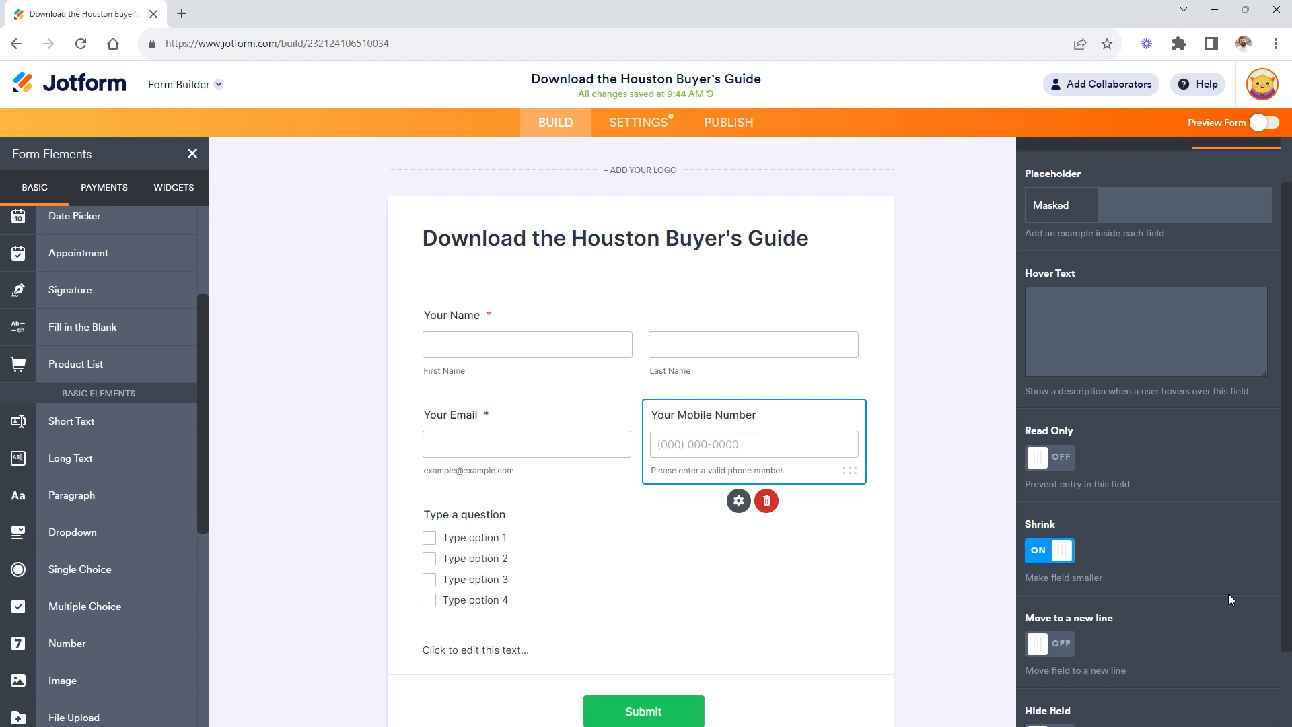
scroll(1231, 599, down, 2)
click(489, 560)
click(447, 510)
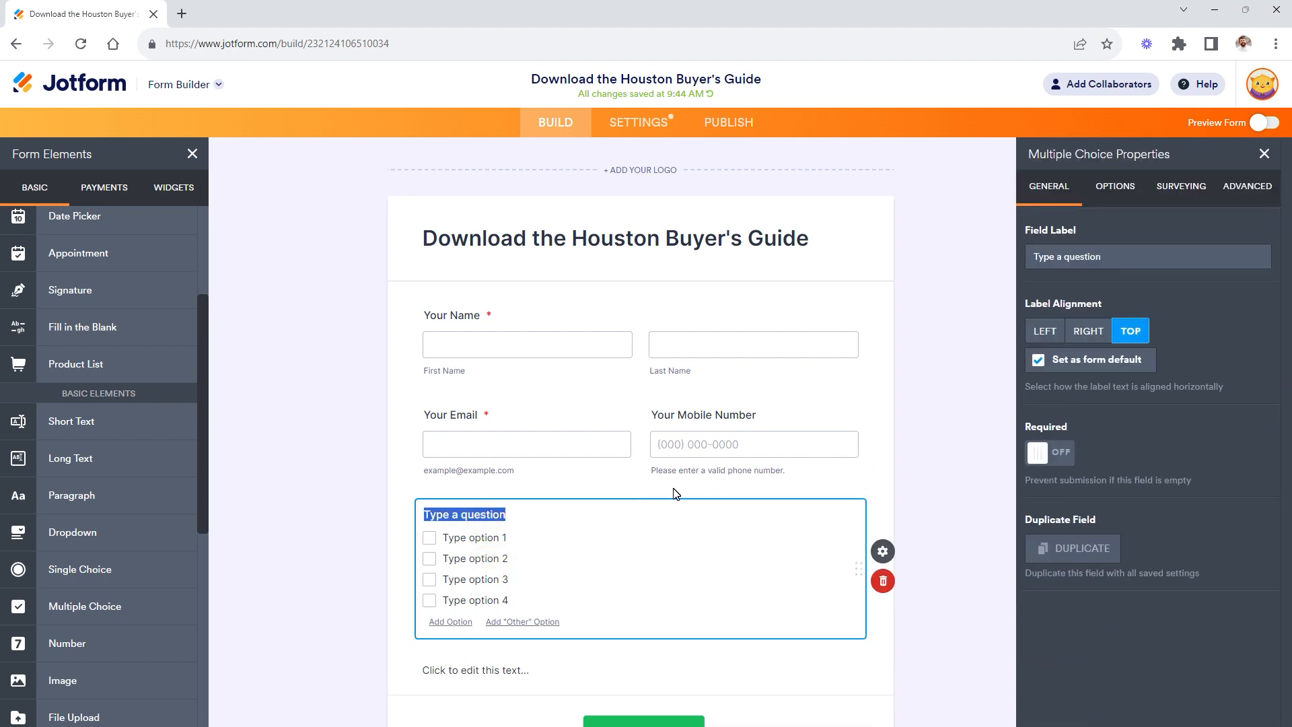
Step: Rename the checkbox question 'Email Opt-in' and delete its extra choices
text(Em)
key(BackSpace)
key(BackSpace)
text(Email Opt-in)
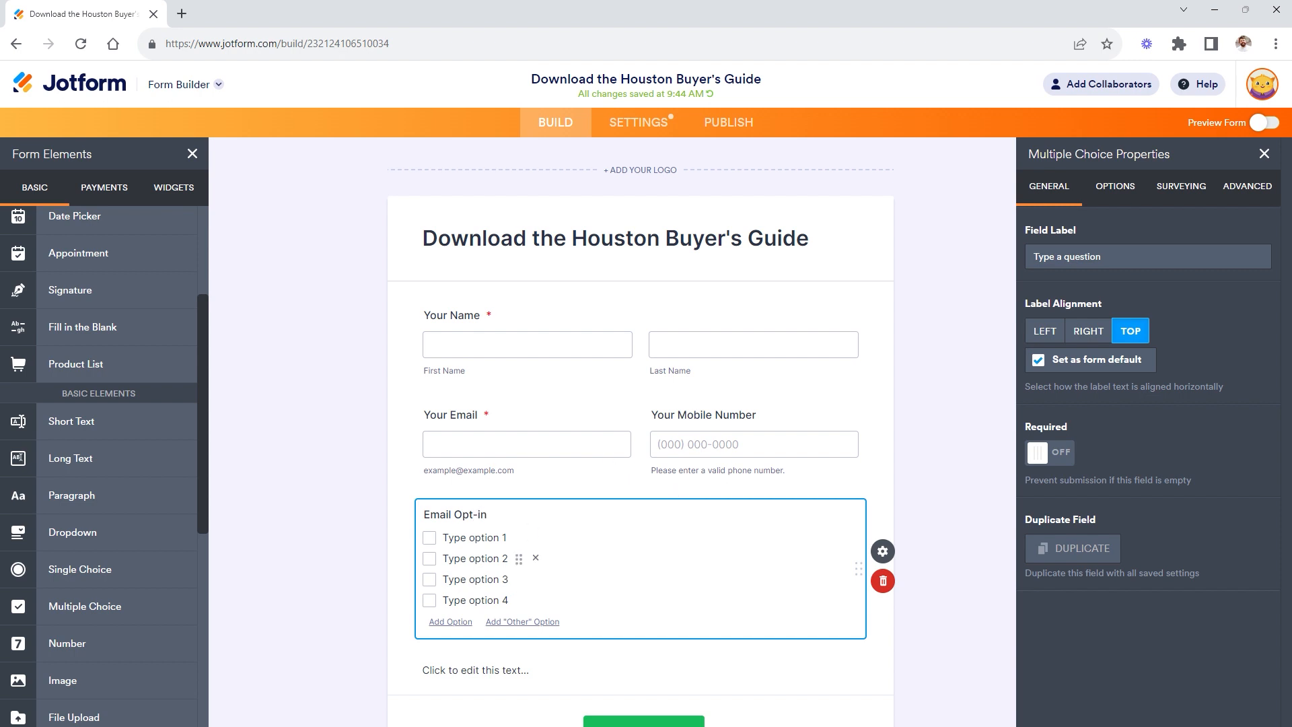
click(536, 557)
click(536, 558)
click(535, 558)
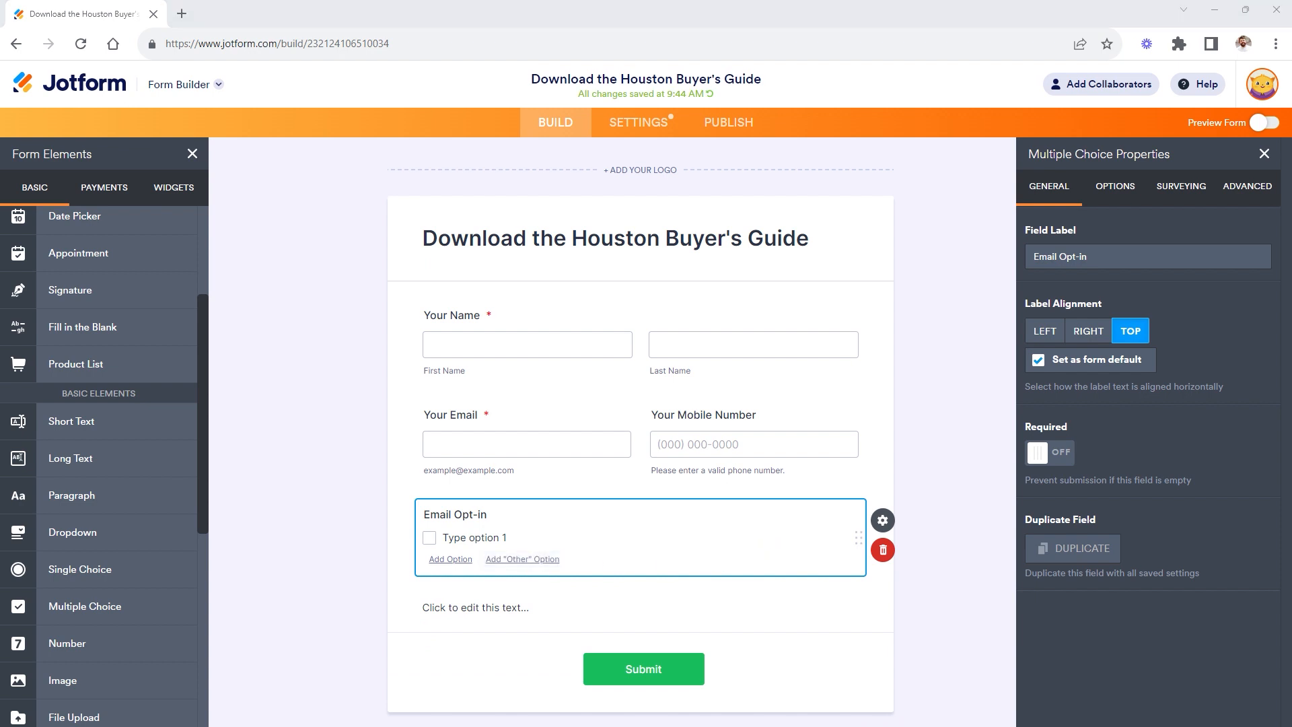
Step: Fill the single choice with the J&M Realty Group newsletter consent sentence, trimming the policy sentences
click(480, 538)
text(I would also like to receive email newsletters and periodic updates about real estate in my area and other related communications from J&M Realty Group brokered by eXp Realty in Houston. I understand I can withdraw my consent at any time. In addition, you also agree to our Privacy Policy and Terms & Conditions.)
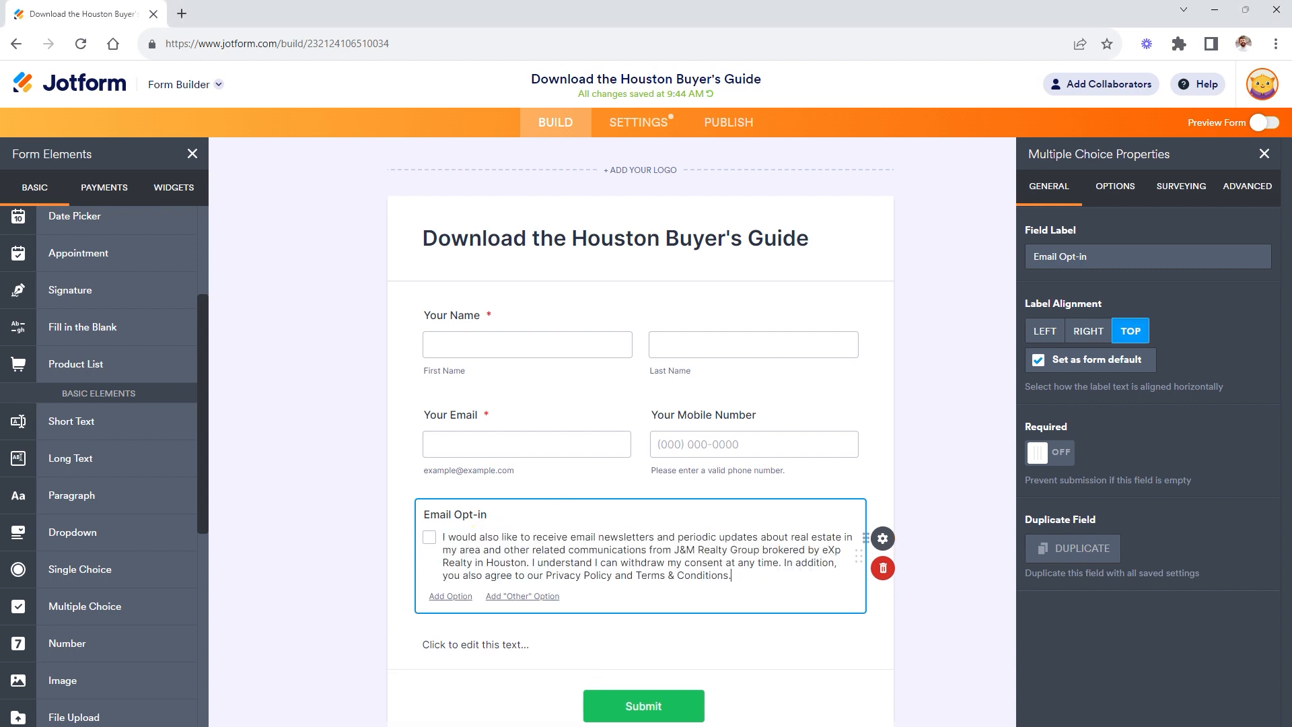
drag(531, 563, 758, 576)
key(ctrl+c)
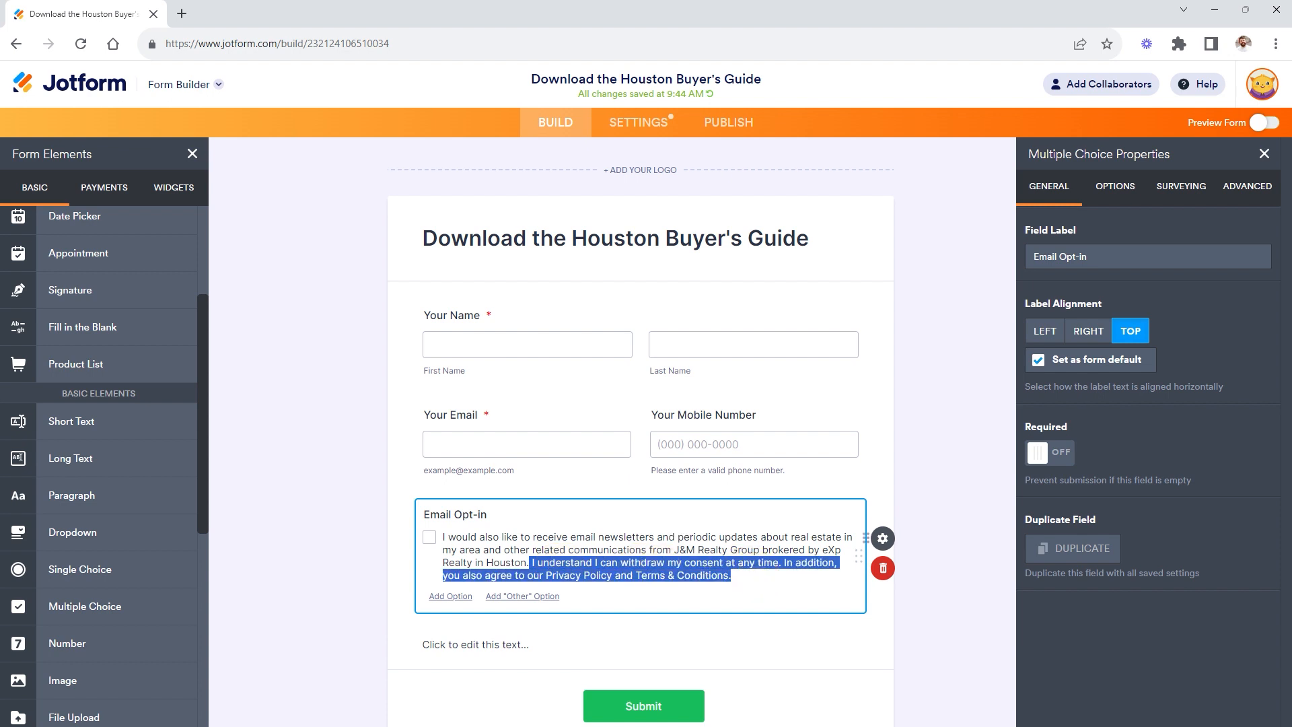
key(BackSpace)
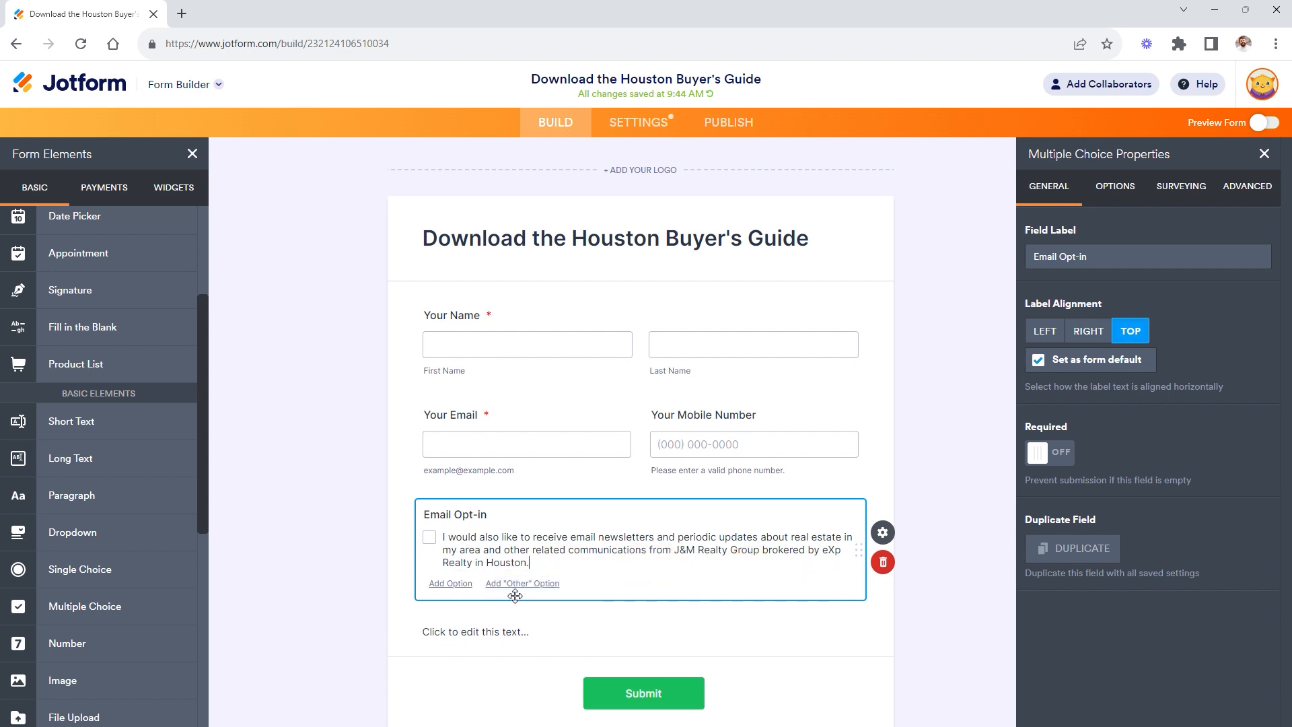
click(449, 626)
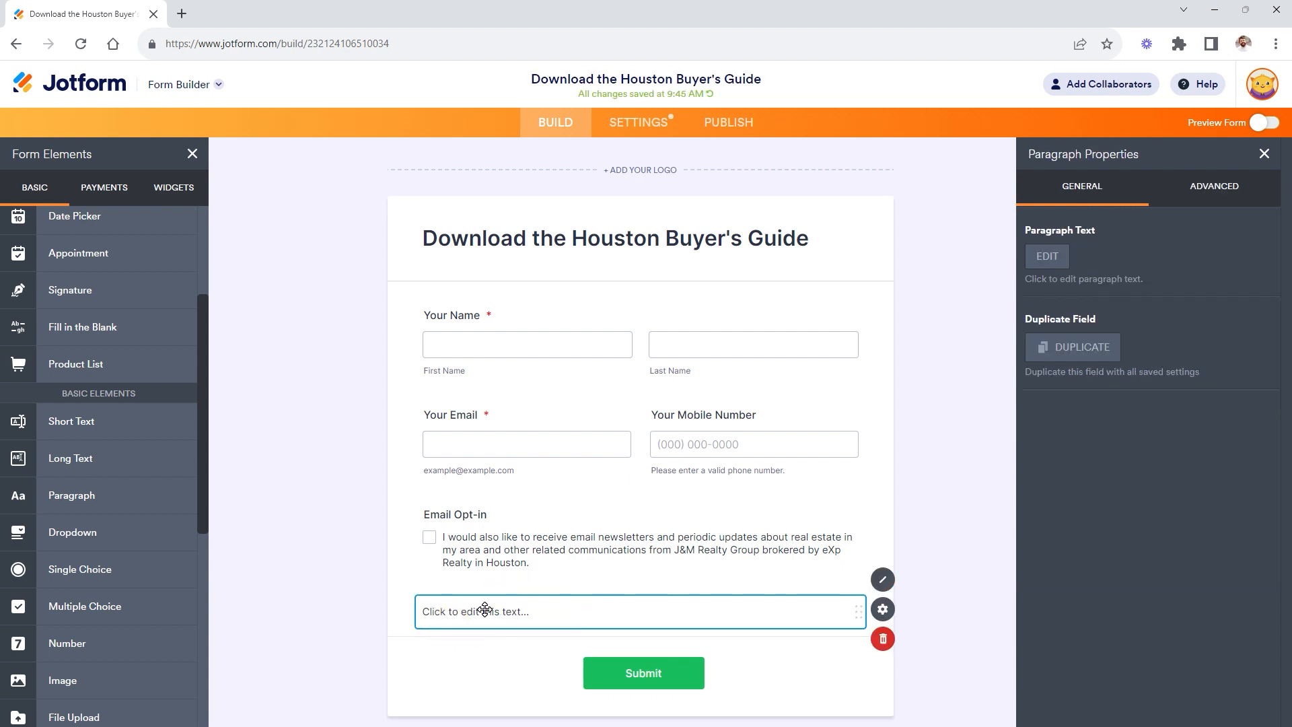
Step: Paste the consent-withdrawal sentence citing Privacy Policy and Terms & Conditions into the paragraph, adding no link
click(512, 613)
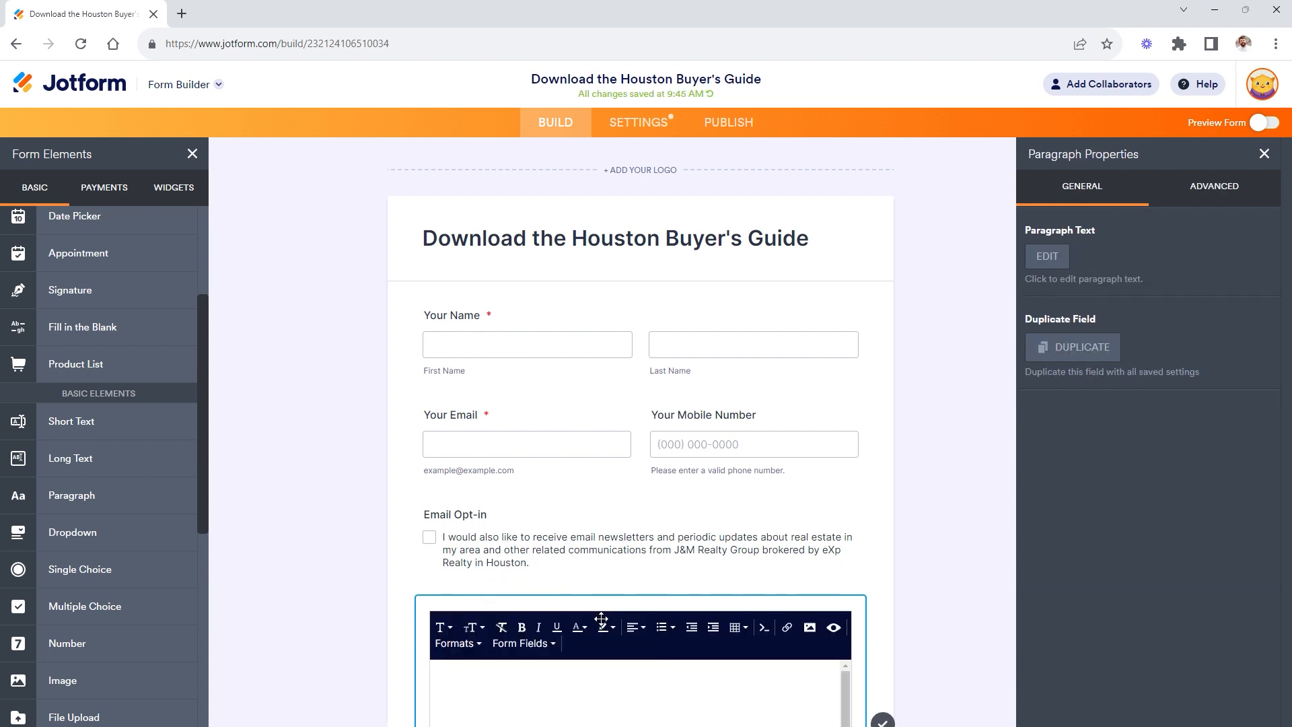
key(ctrl+v)
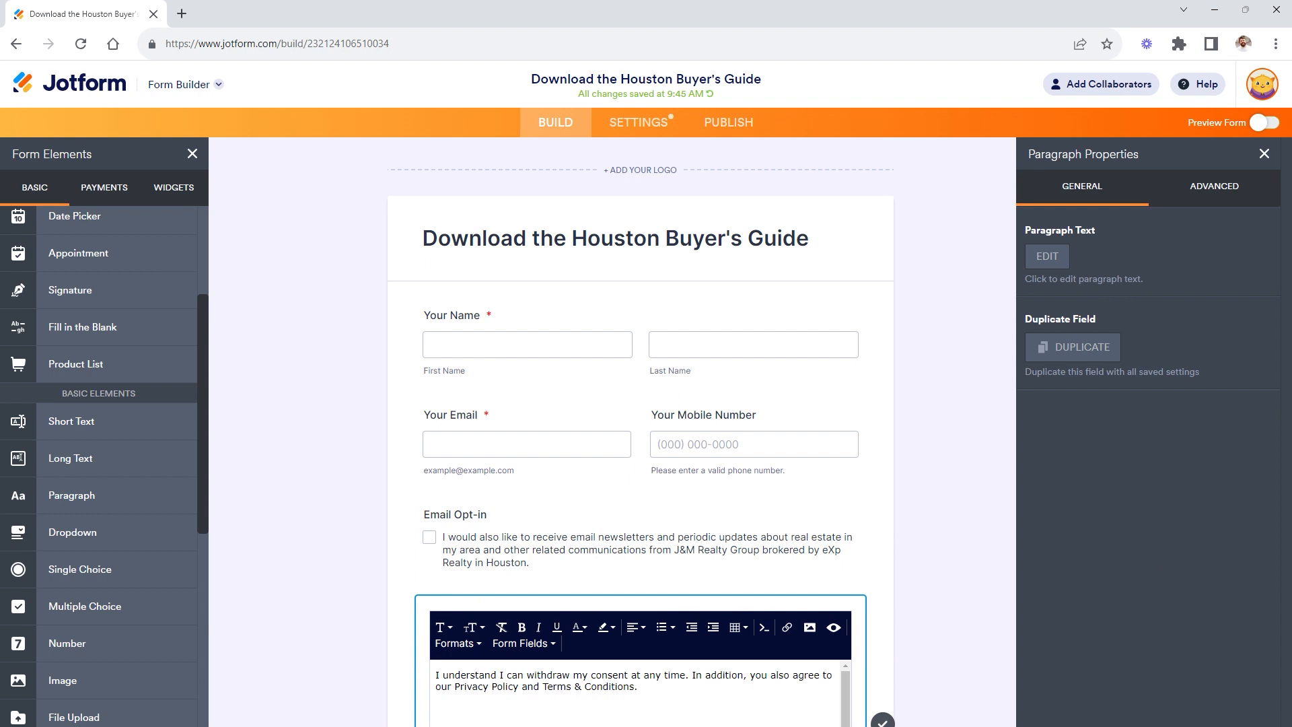
drag(455, 686, 518, 687)
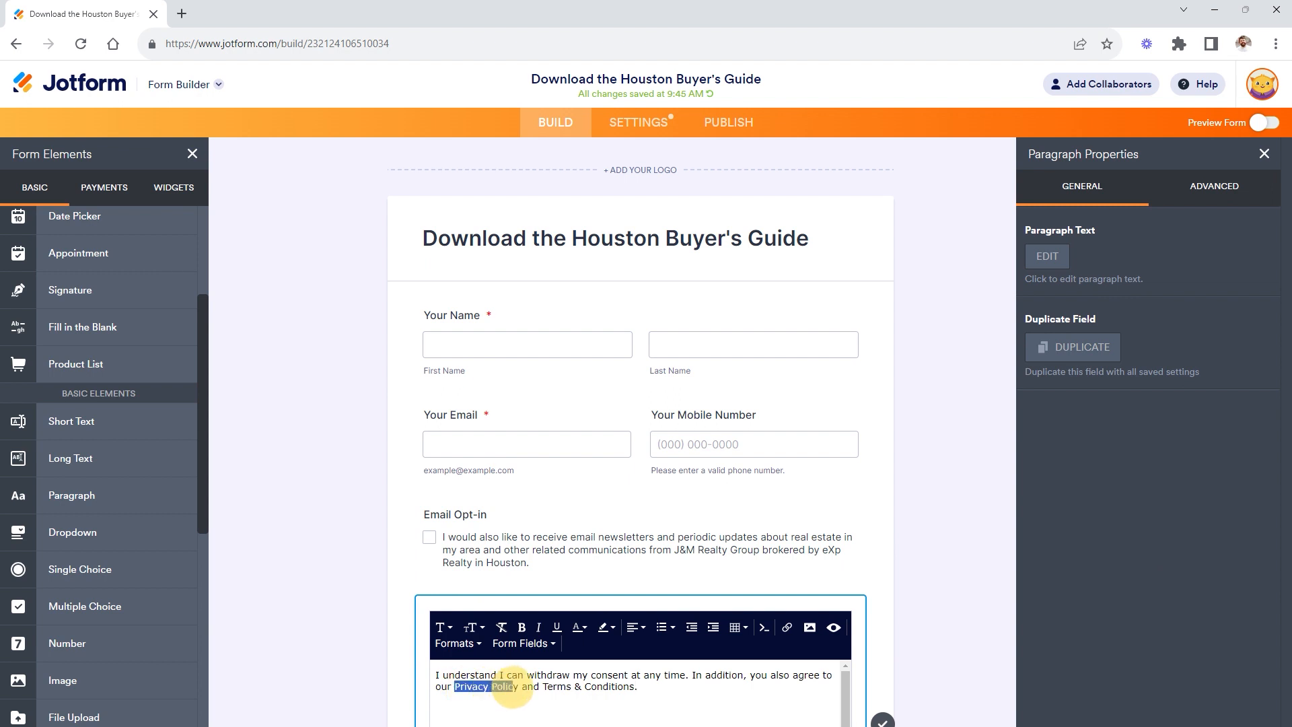
click(787, 627)
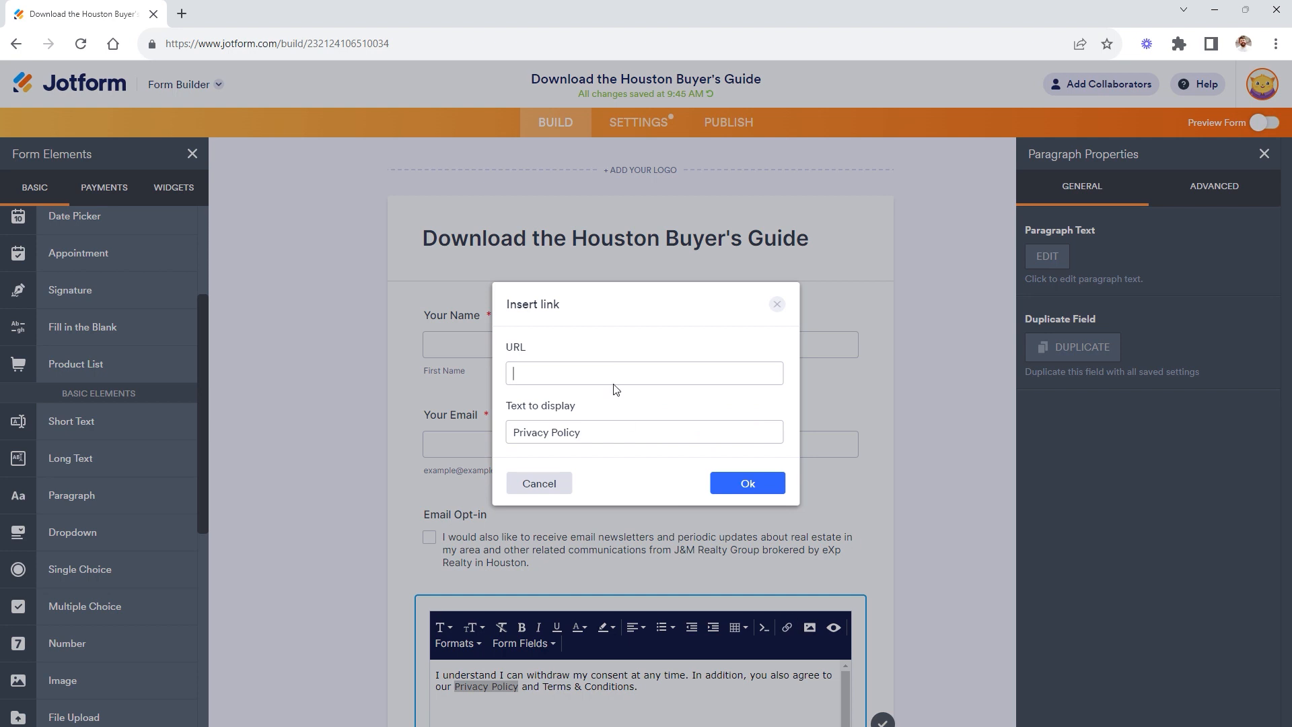
click(526, 486)
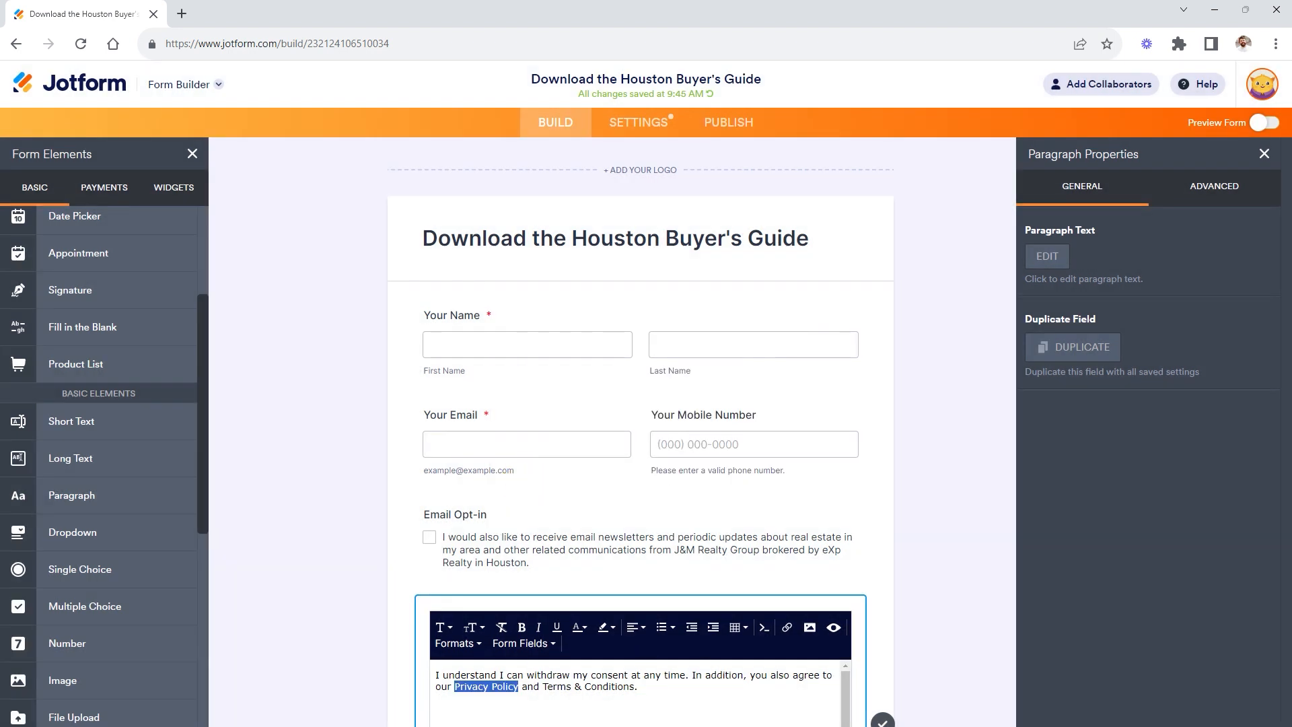
click(872, 499)
scroll(499, 529, down, 3)
Step: Turn Required ON for the Email Opt-in question in its properties
click(306, 485)
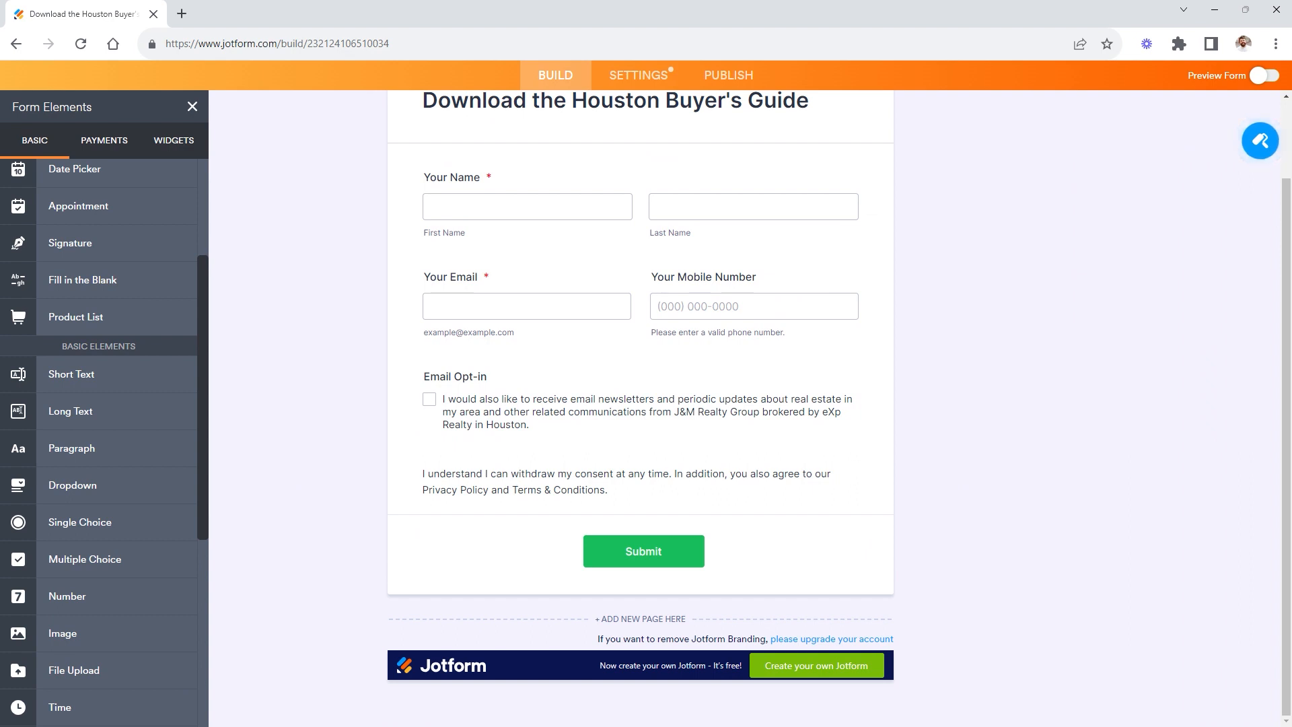
click(475, 403)
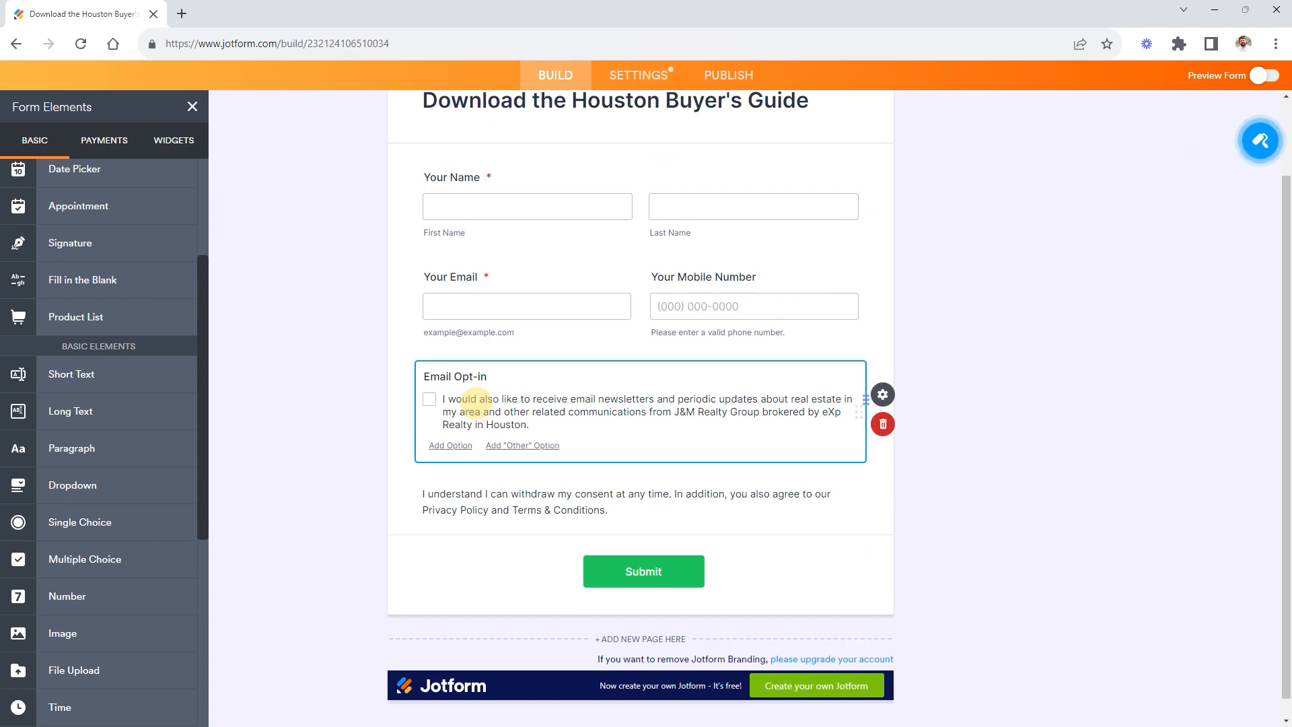
click(890, 397)
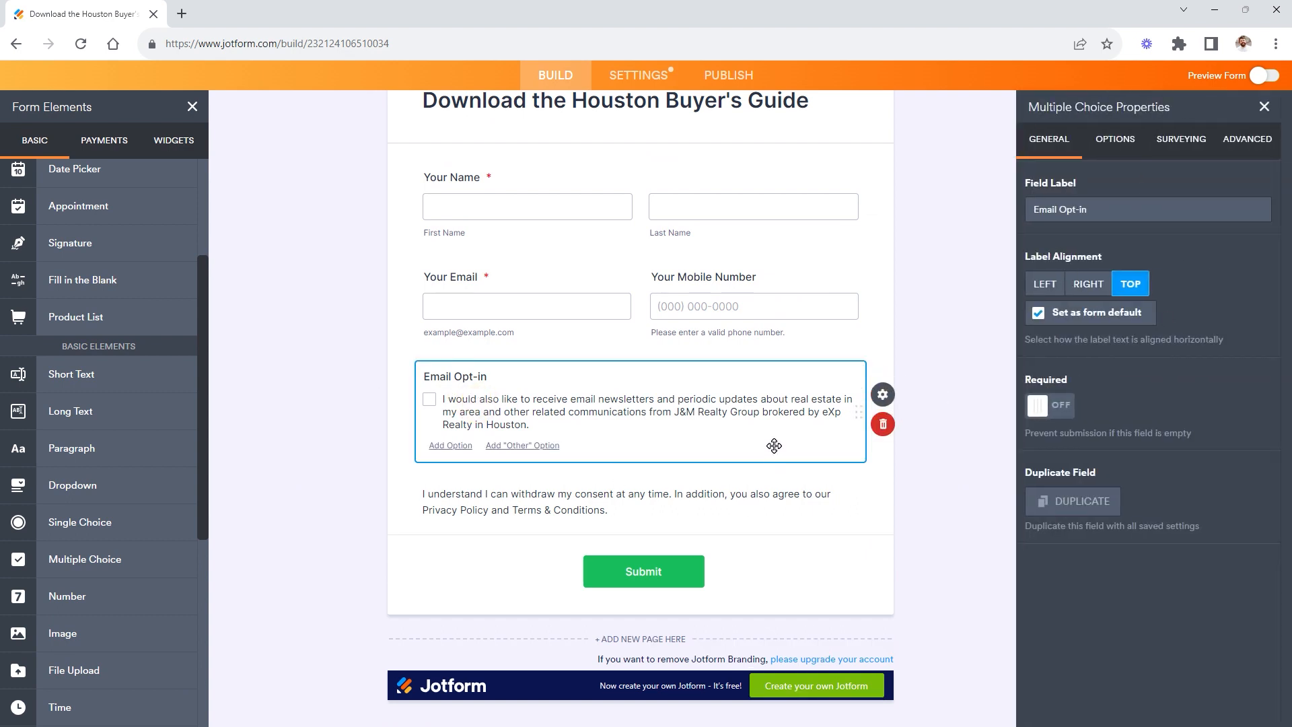
click(1054, 404)
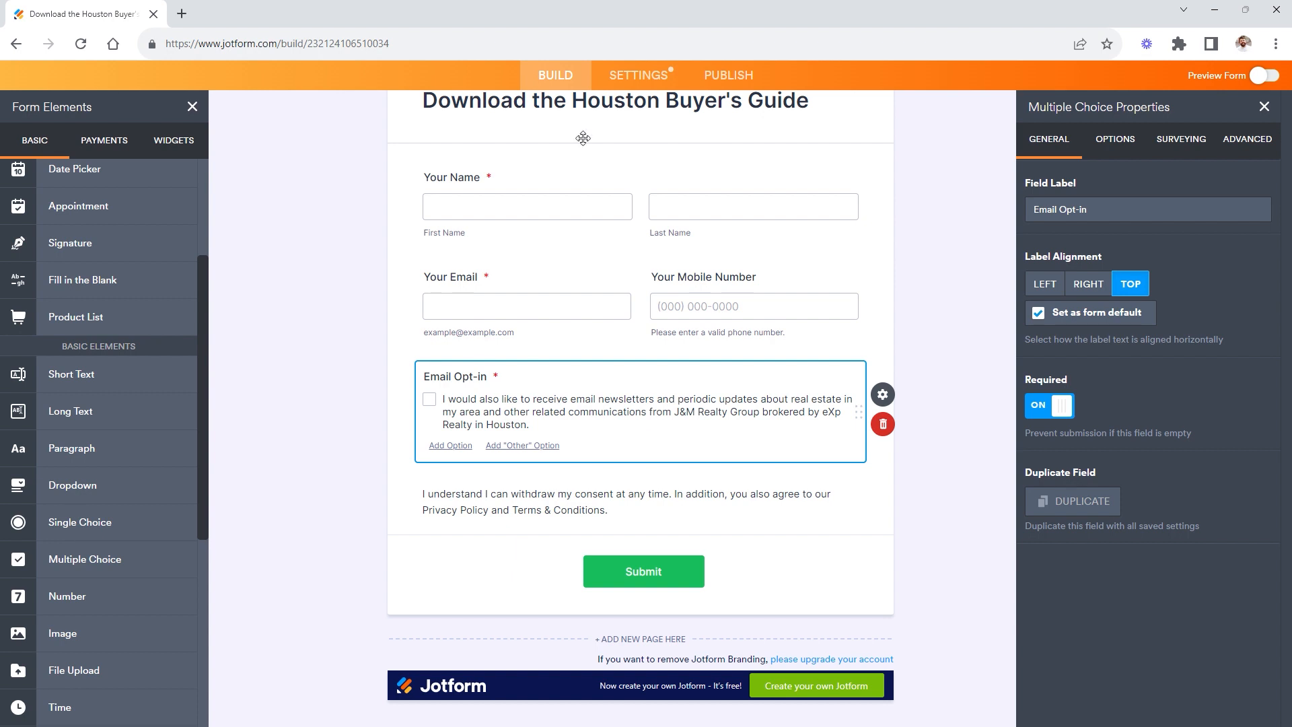
click(780, 553)
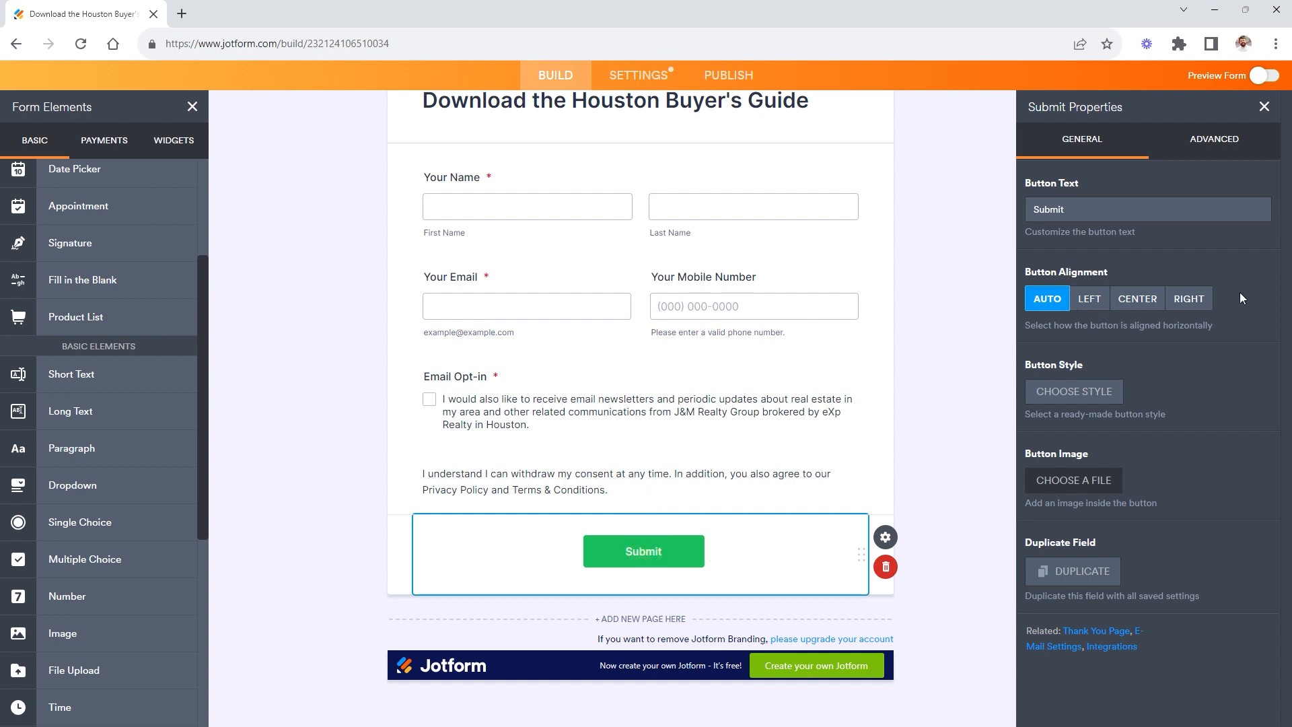
Step: Apply the navy swatch from the FLAT button styles to the Submit button
click(1072, 390)
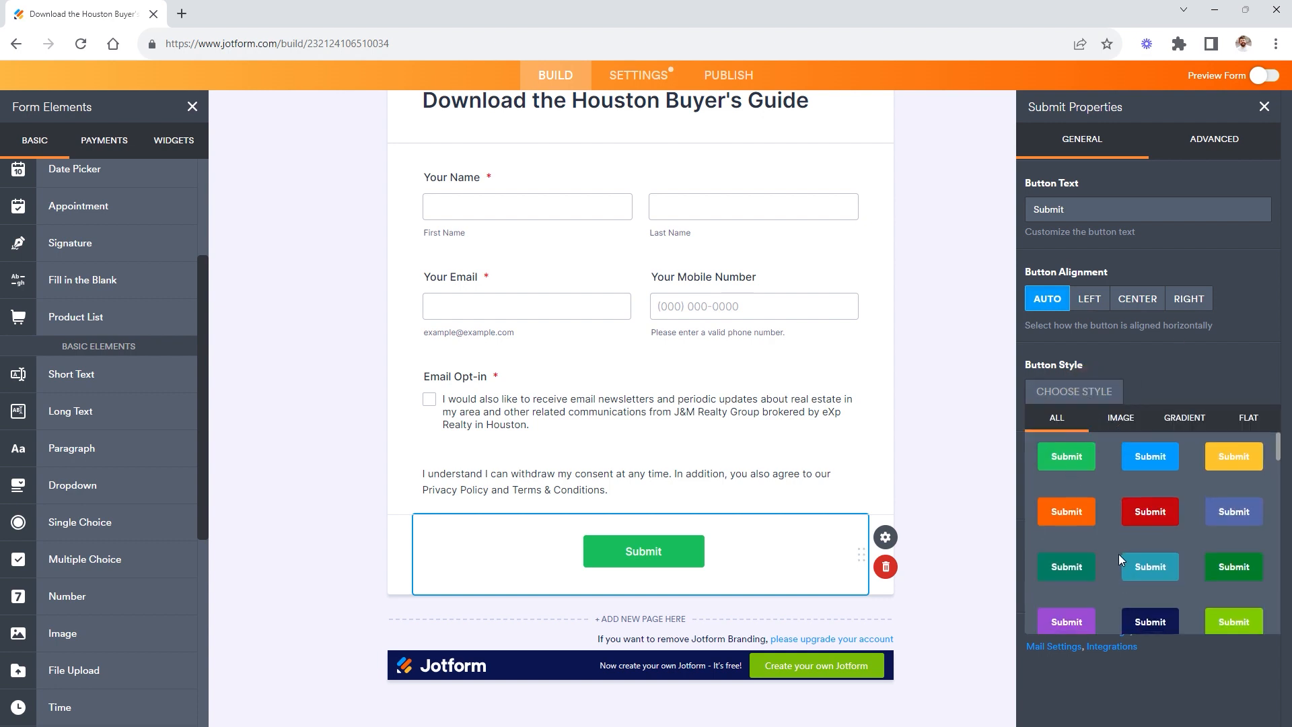
scroll(1118, 554, down, 5)
click(1120, 418)
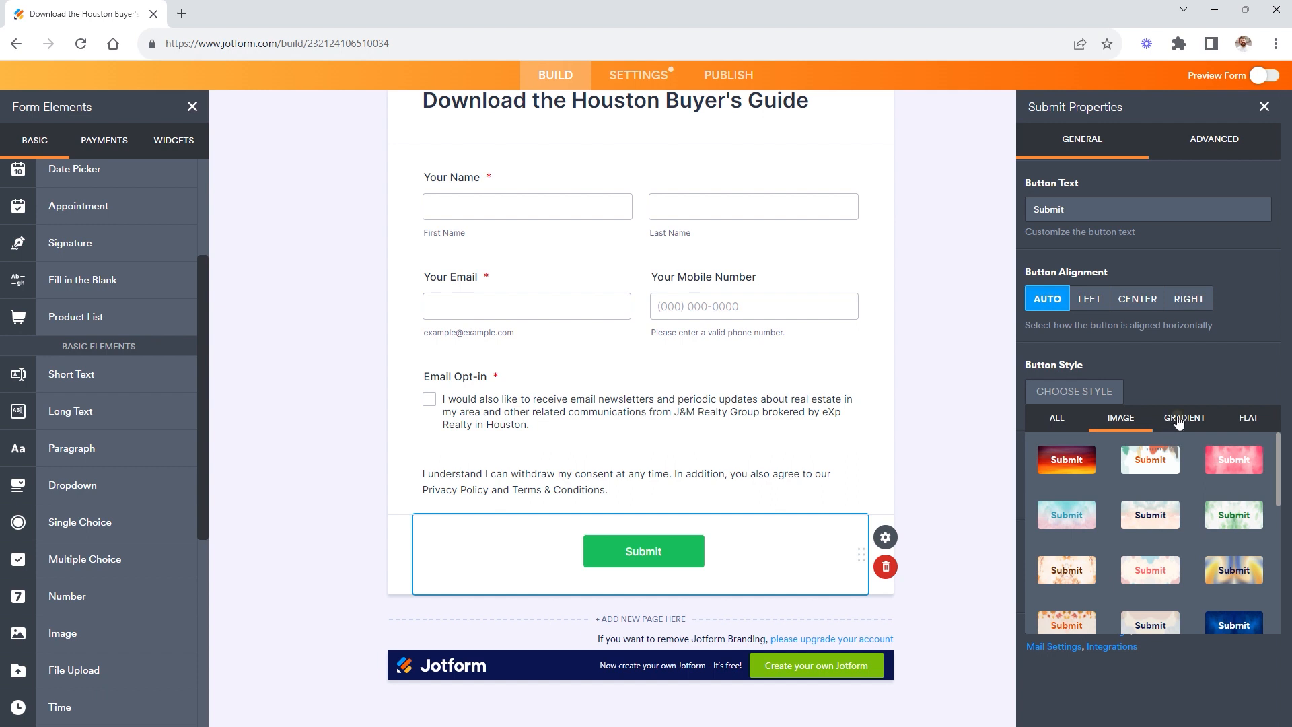
click(1185, 418)
click(1250, 419)
scroll(1191, 577, down, 3)
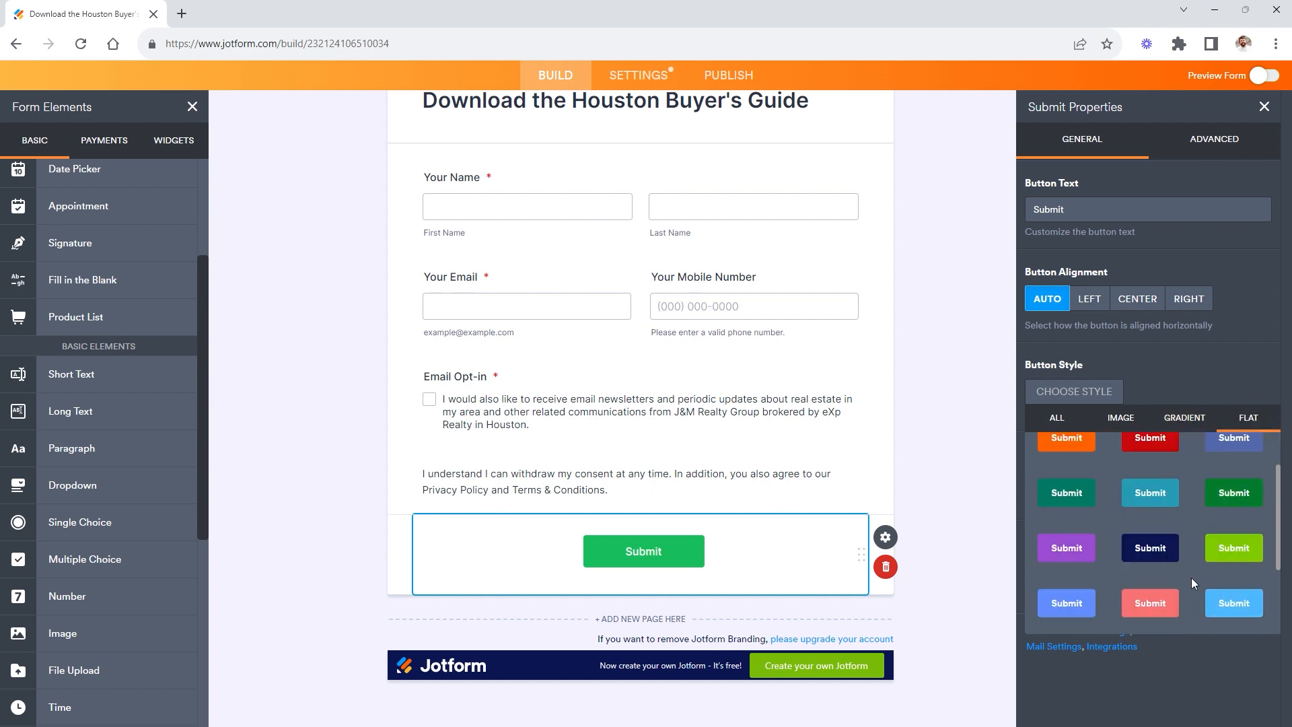
click(1150, 479)
Step: Change the Submit button text to 'GET ACCESS NOW'
click(1069, 210)
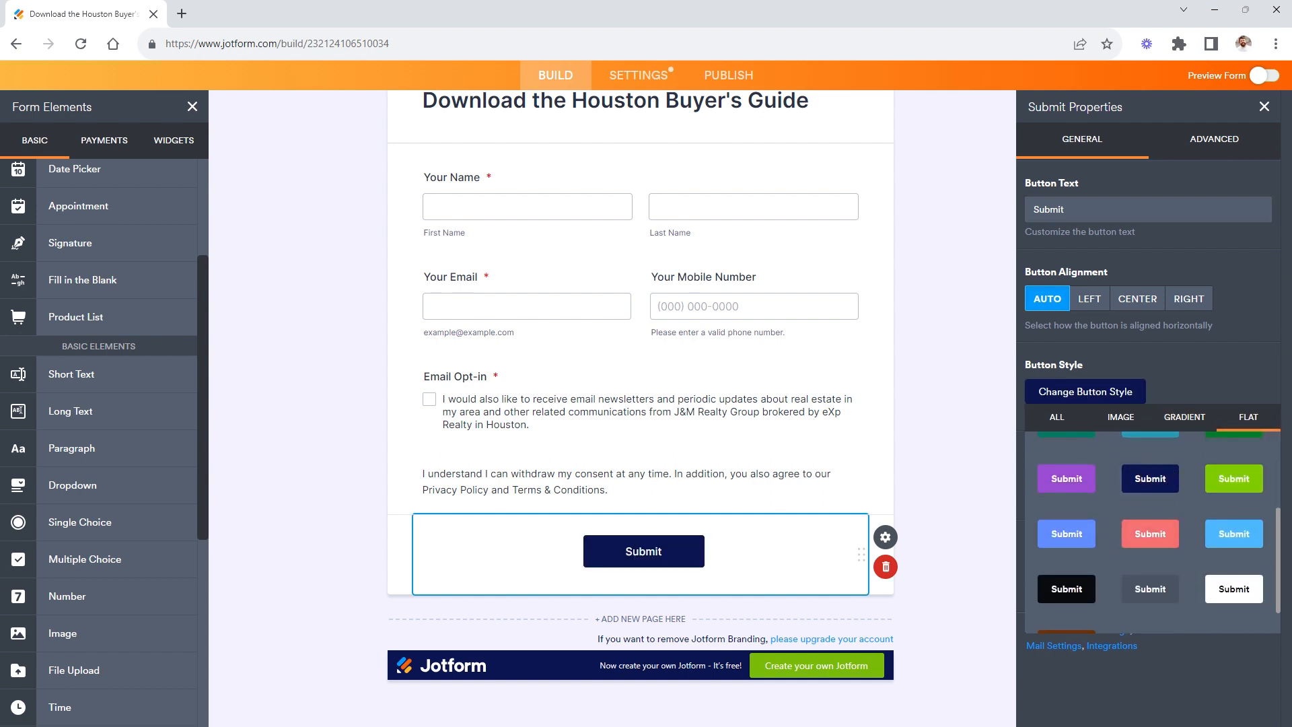
double_click(1070, 209)
text(SUBMIT)
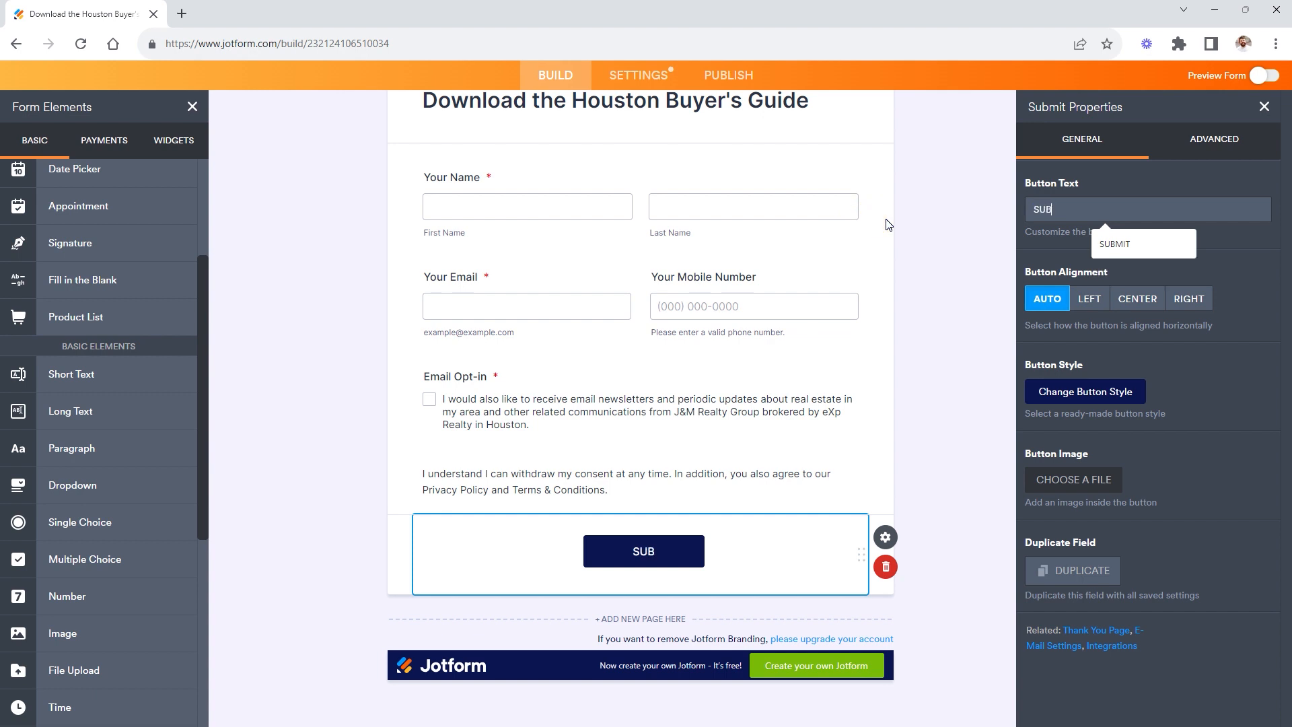
key(BackSpace)
key(BackSpace)
key(BackSpace)
key(BackSpace)
key(BackSpace)
key(BackSpace)
text(DOWNLOAD )
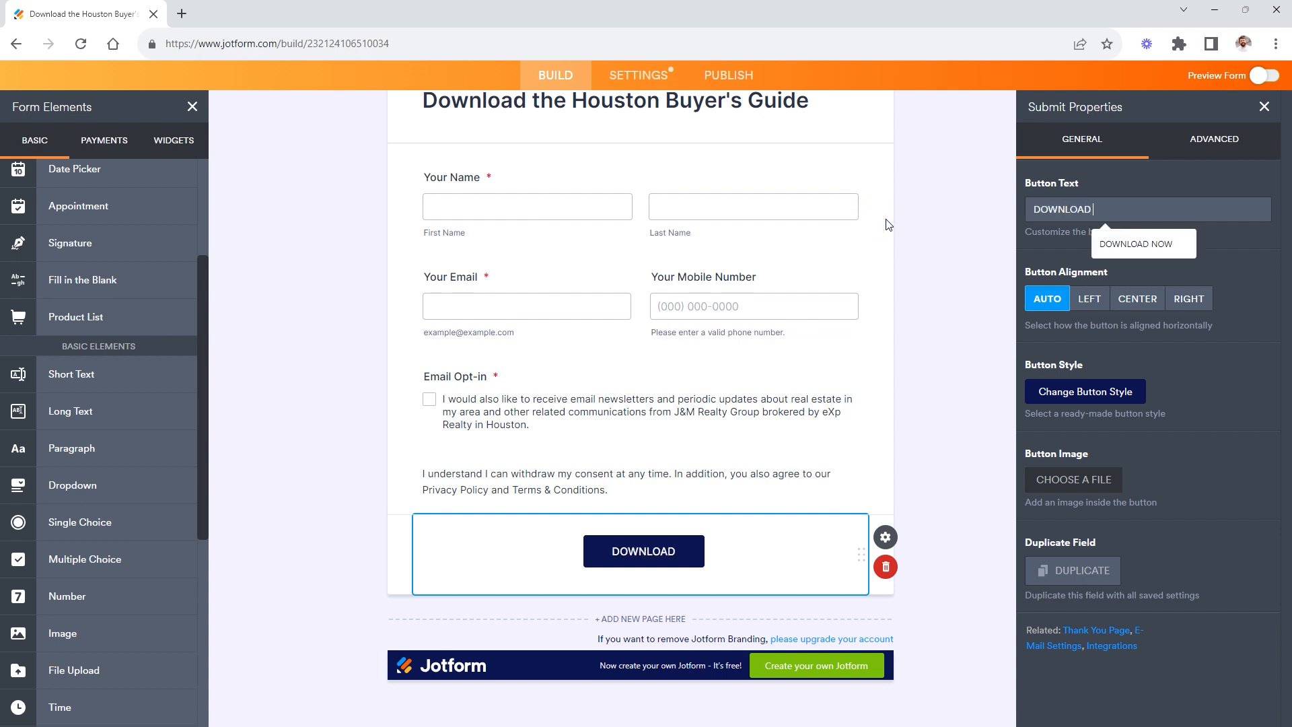
text(NOW)
triple_click(1126, 208)
text(GET A)
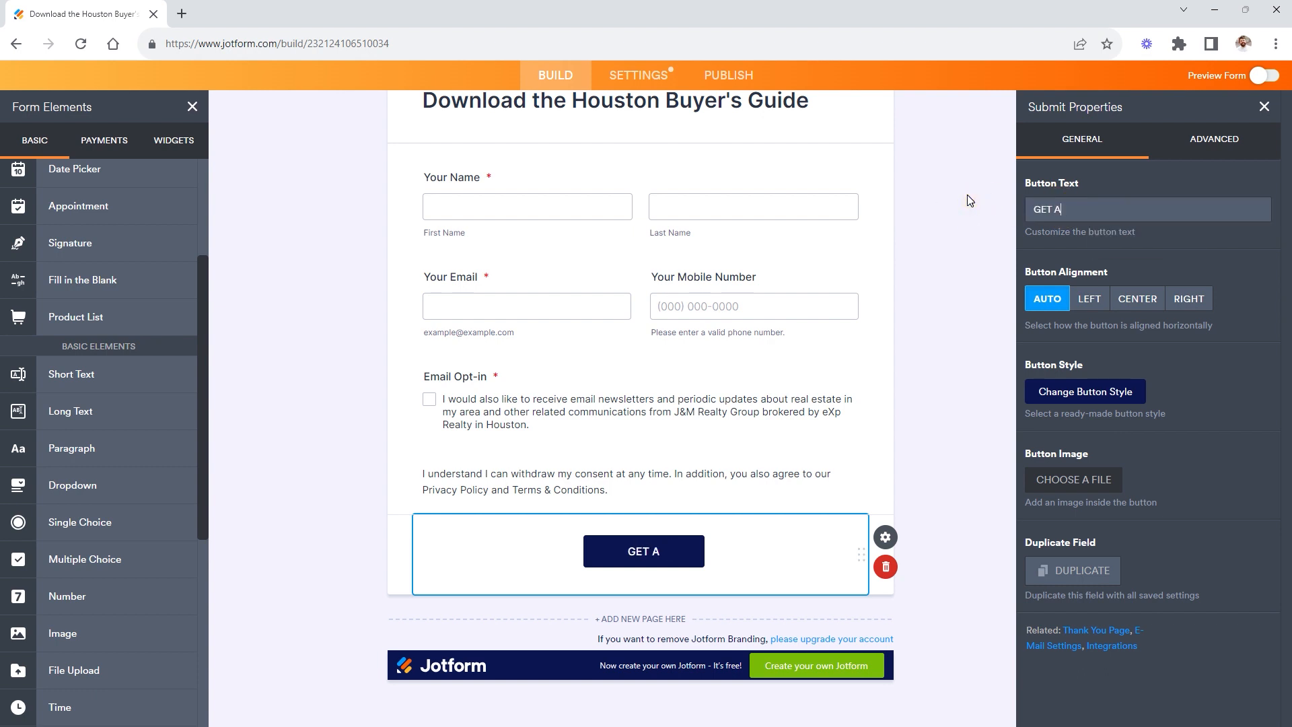
text(CCESS NOW)
scroll(982, 196, up, 2)
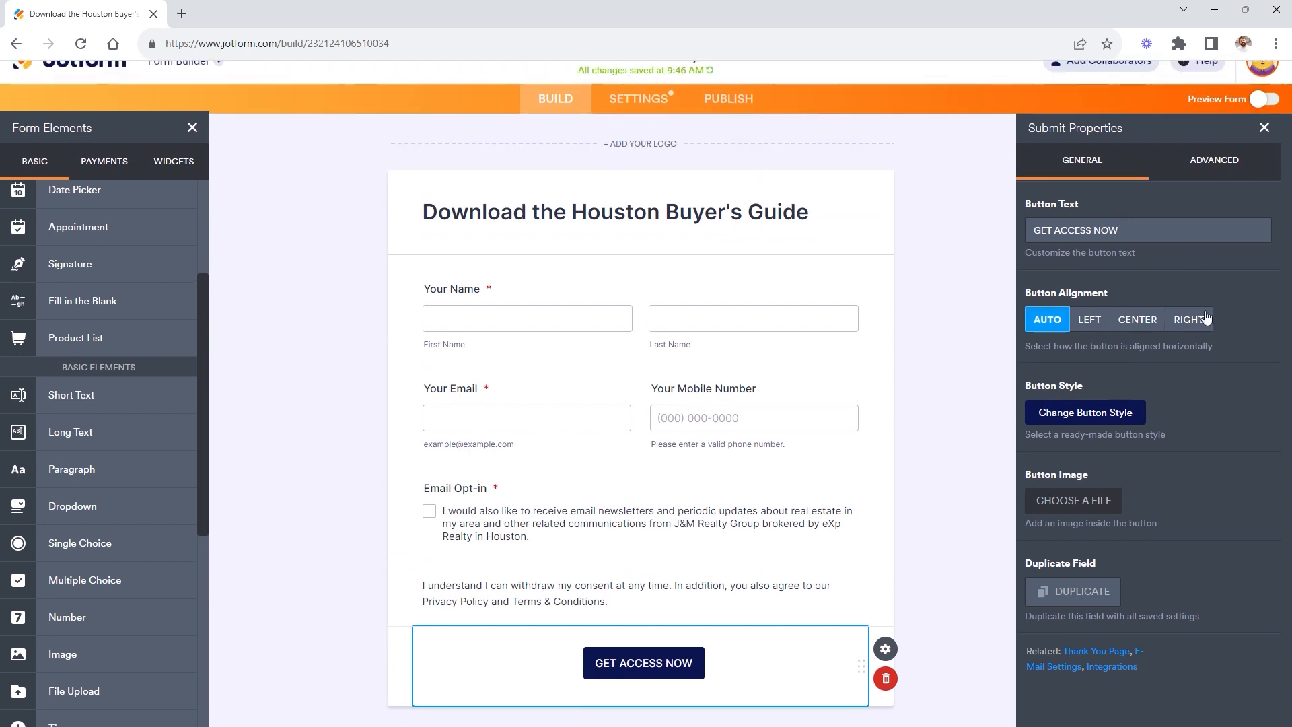
click(1203, 276)
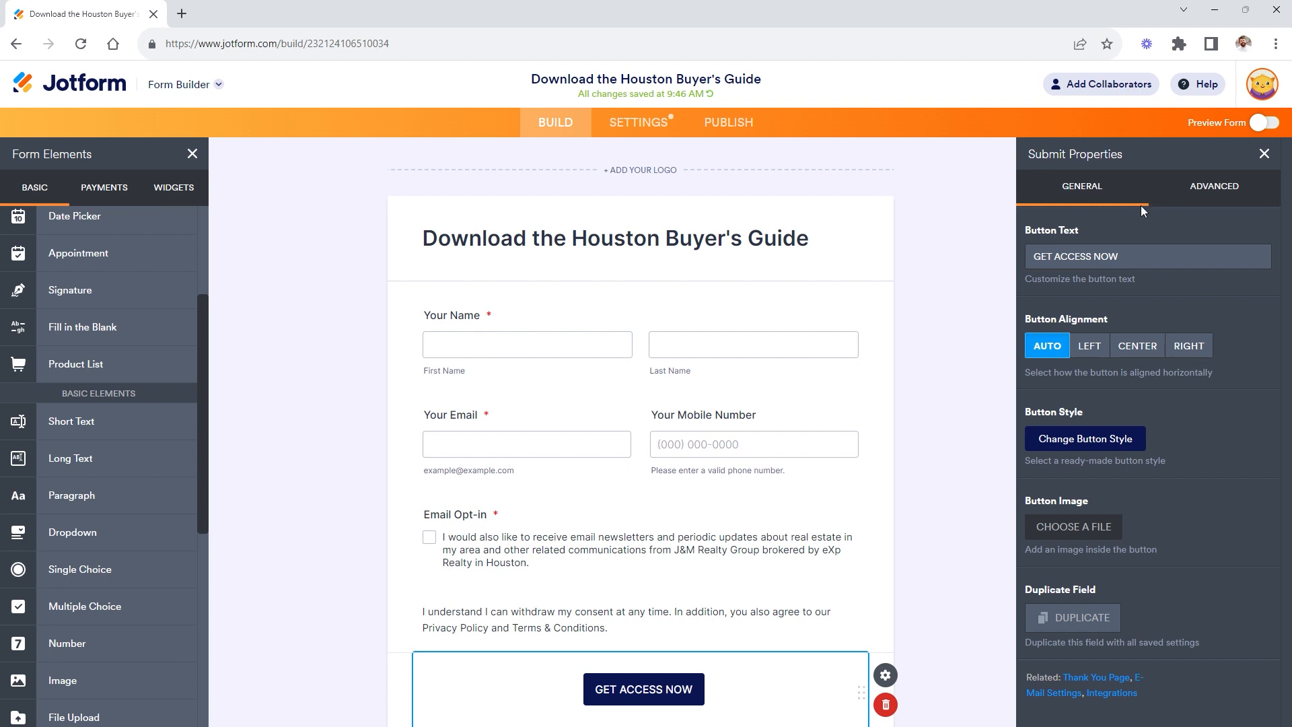
click(1206, 191)
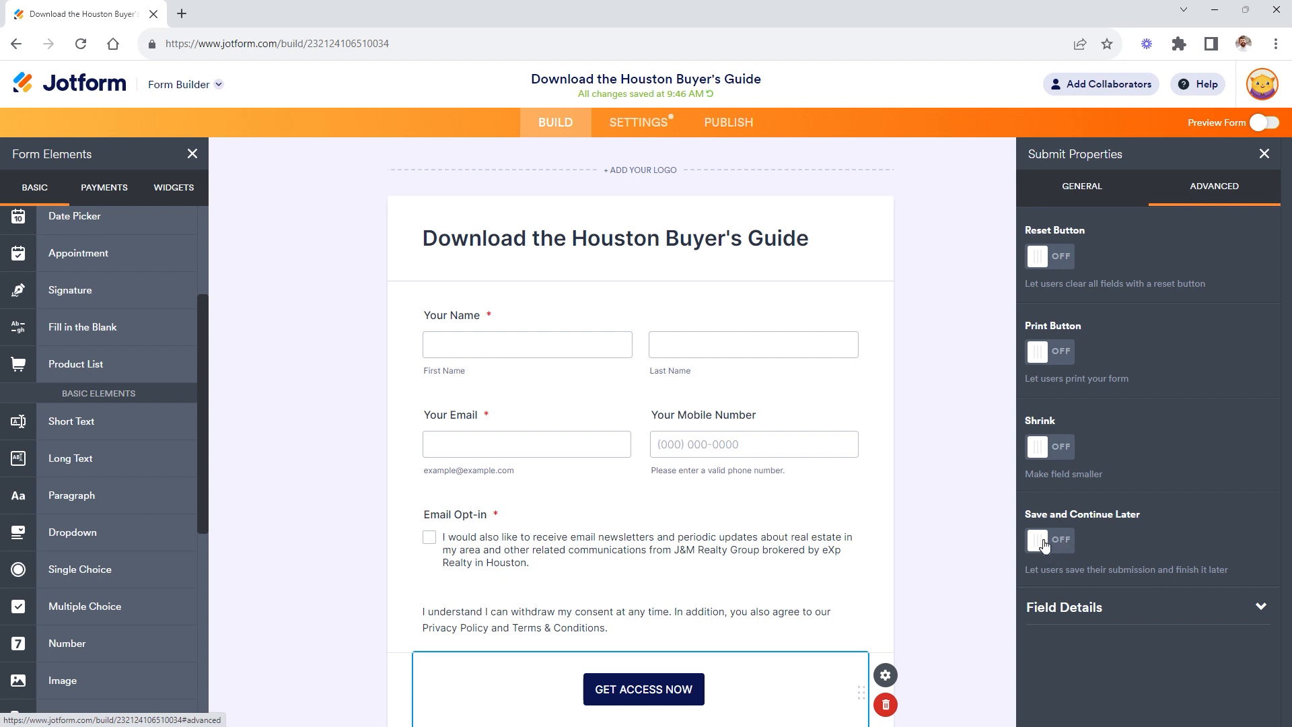
click(1044, 545)
scroll(613, 548, down, 2)
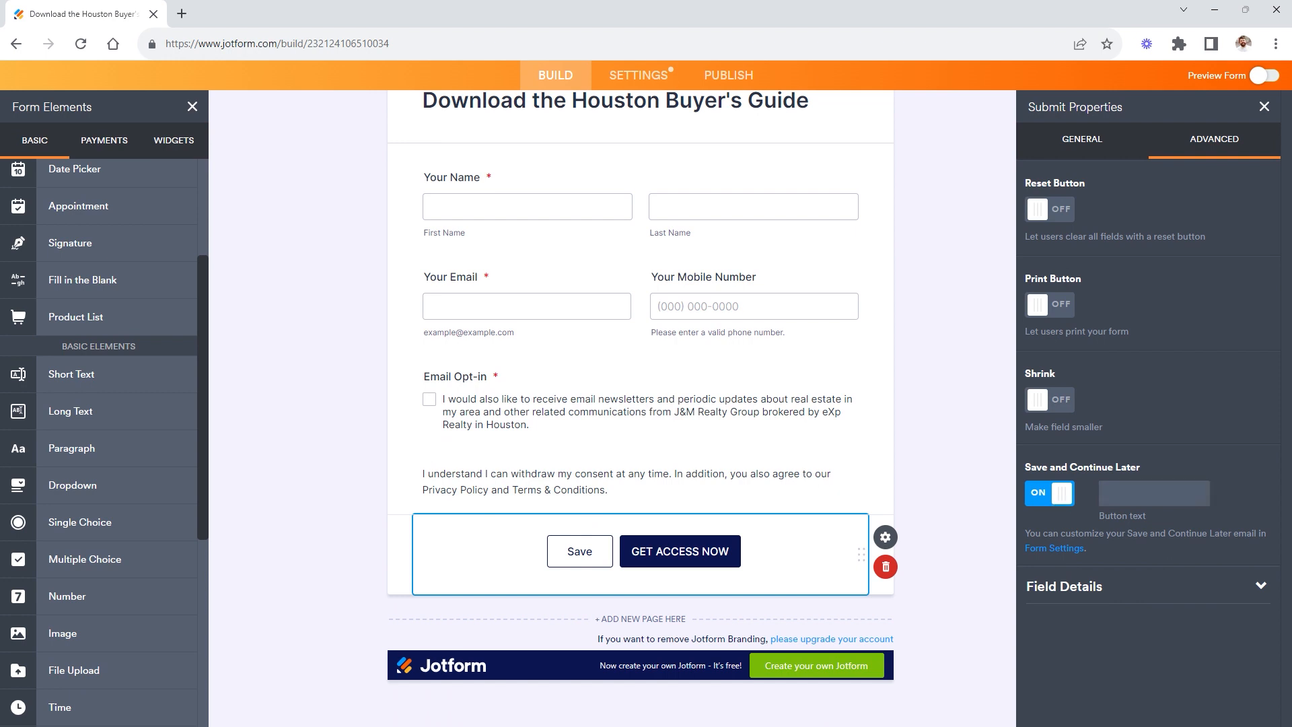
click(1056, 493)
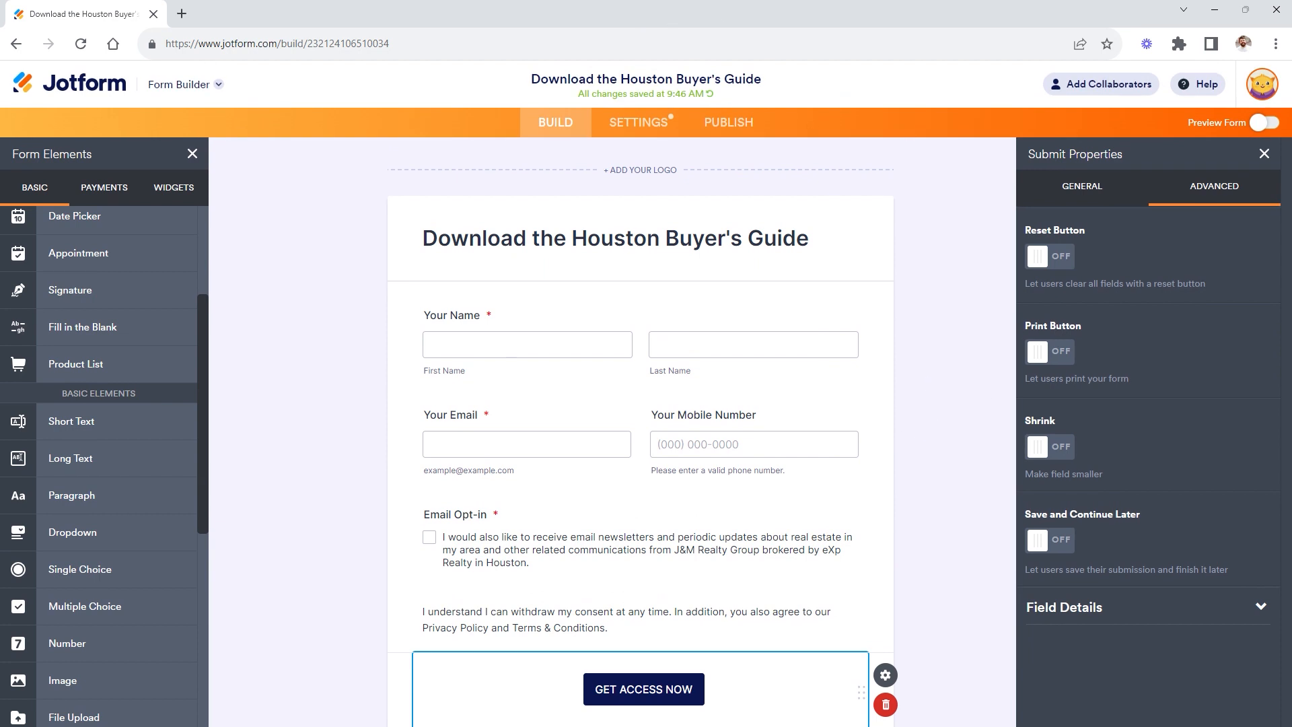
click(661, 130)
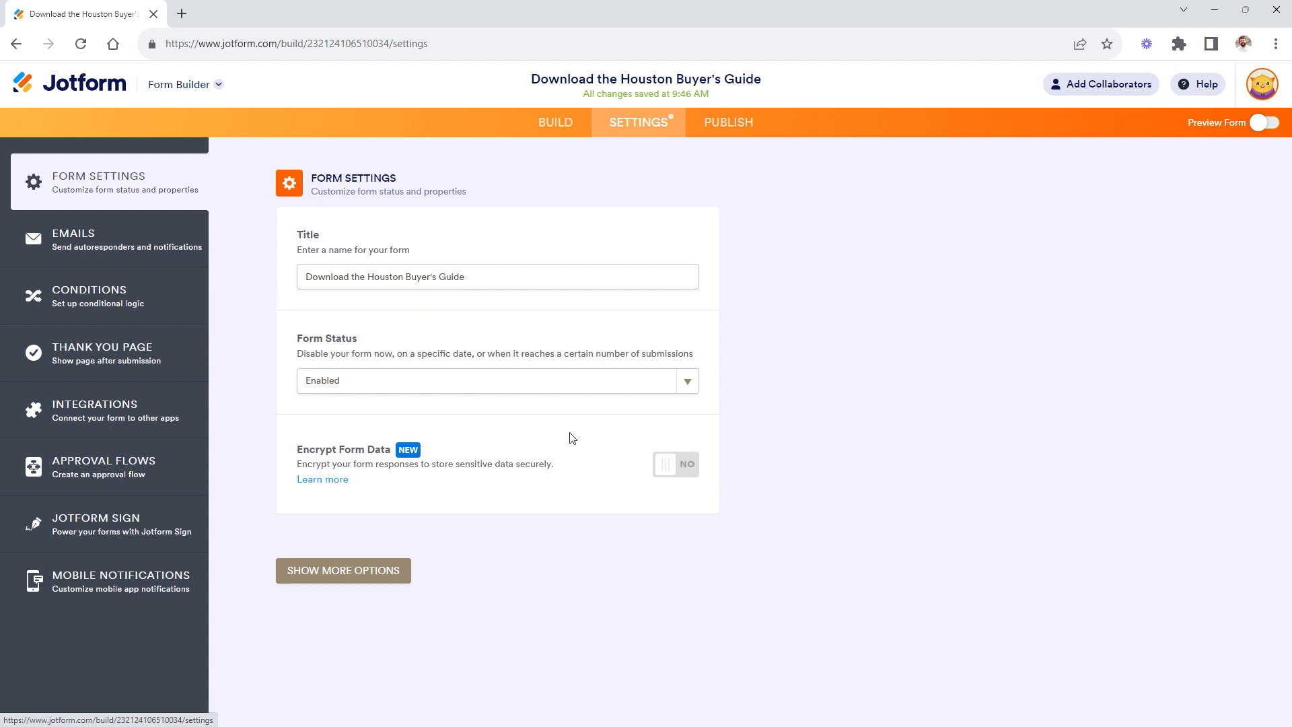
Step: In Settings > Emails, preview Notification 1, then delete it and confirm the deletion
click(147, 240)
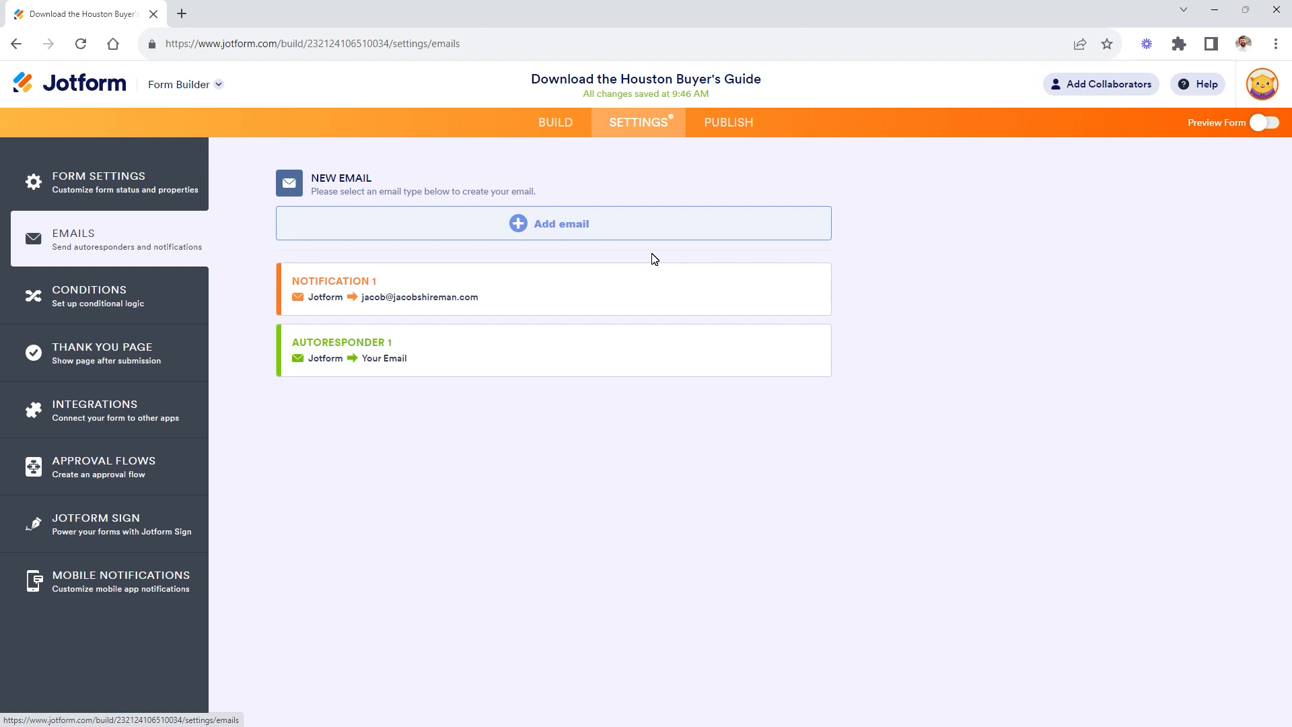
mouse_move(597, 282)
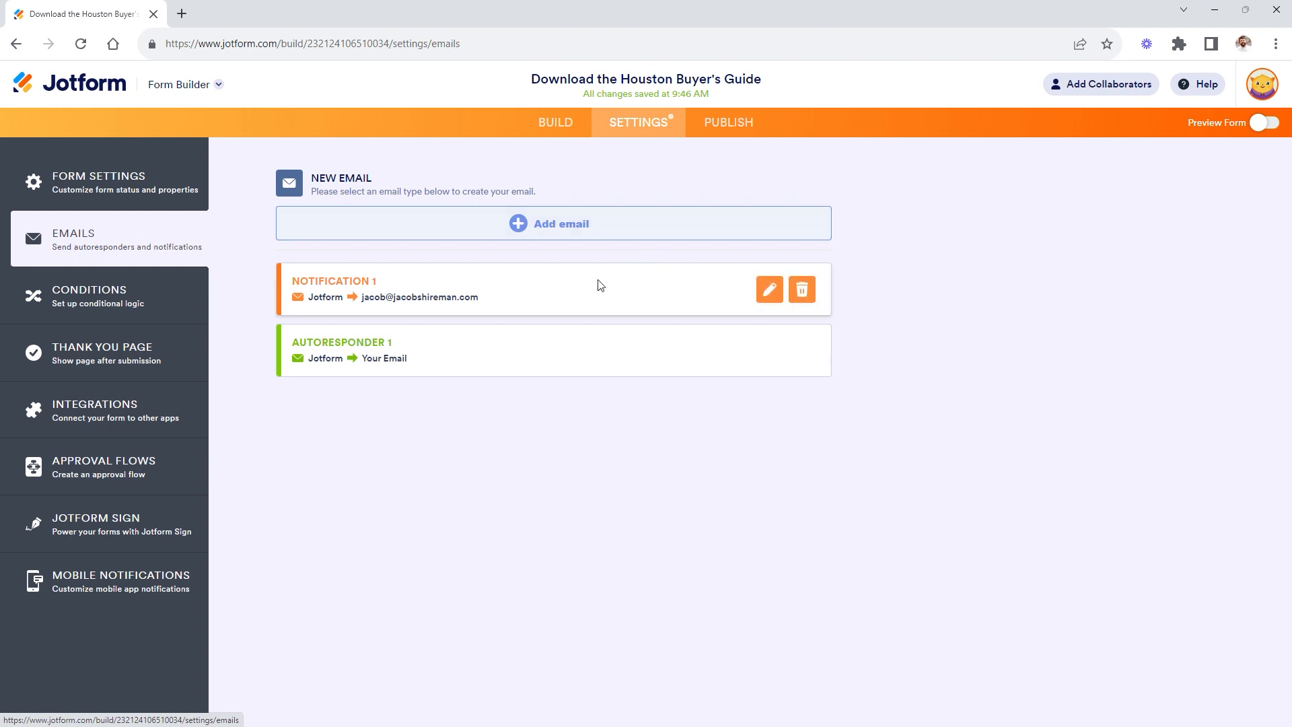
click(769, 289)
scroll(549, 483, down, 2)
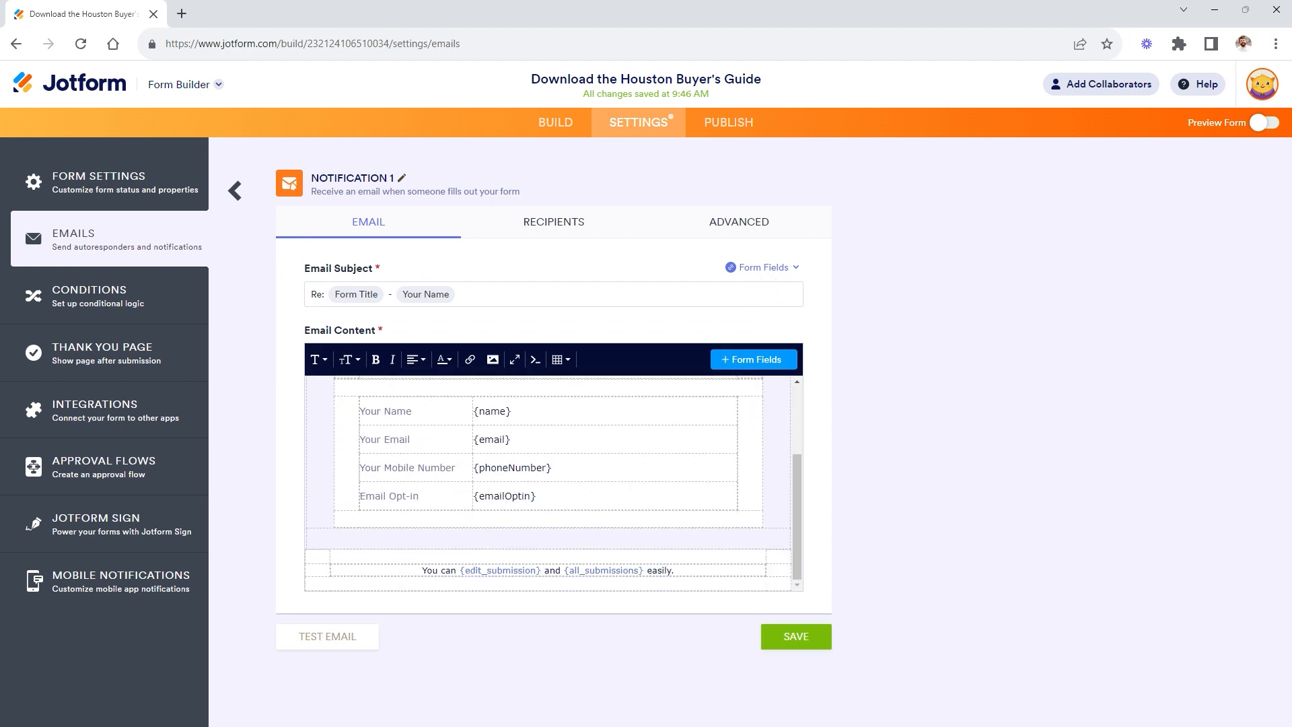
scroll(548, 483, up, 2)
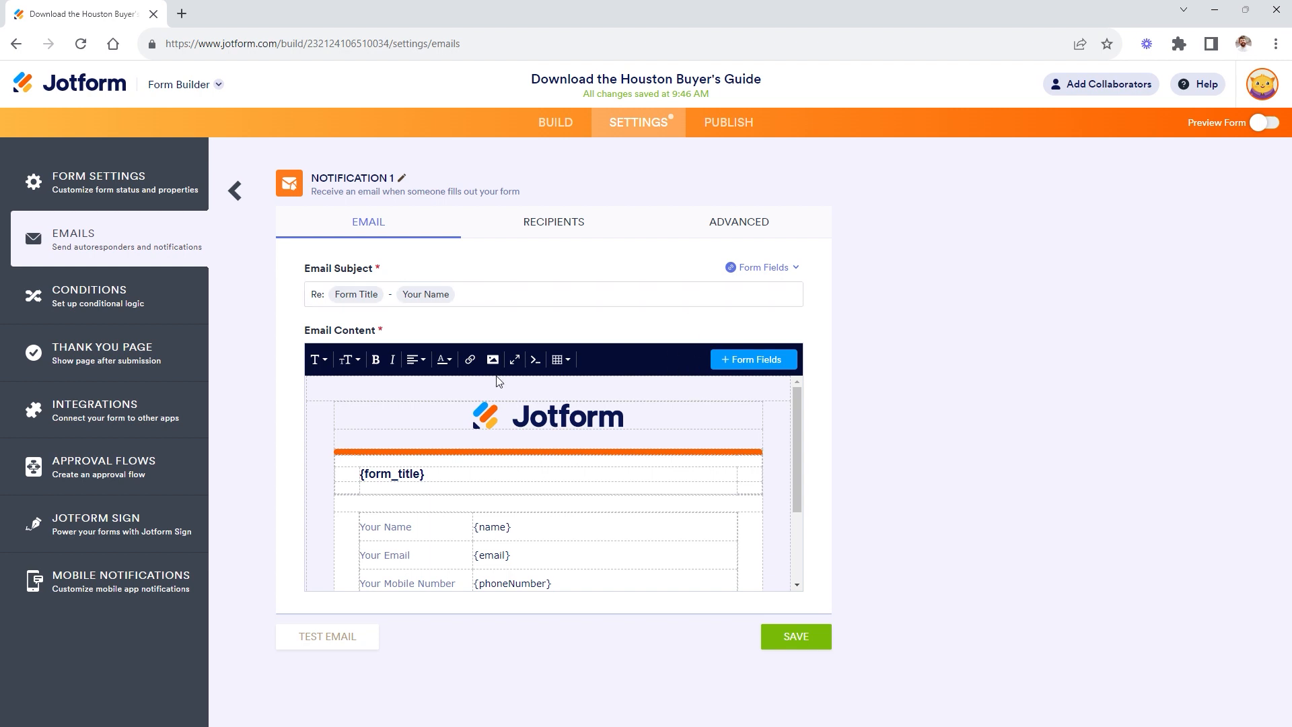
click(241, 195)
mouse_move(476, 289)
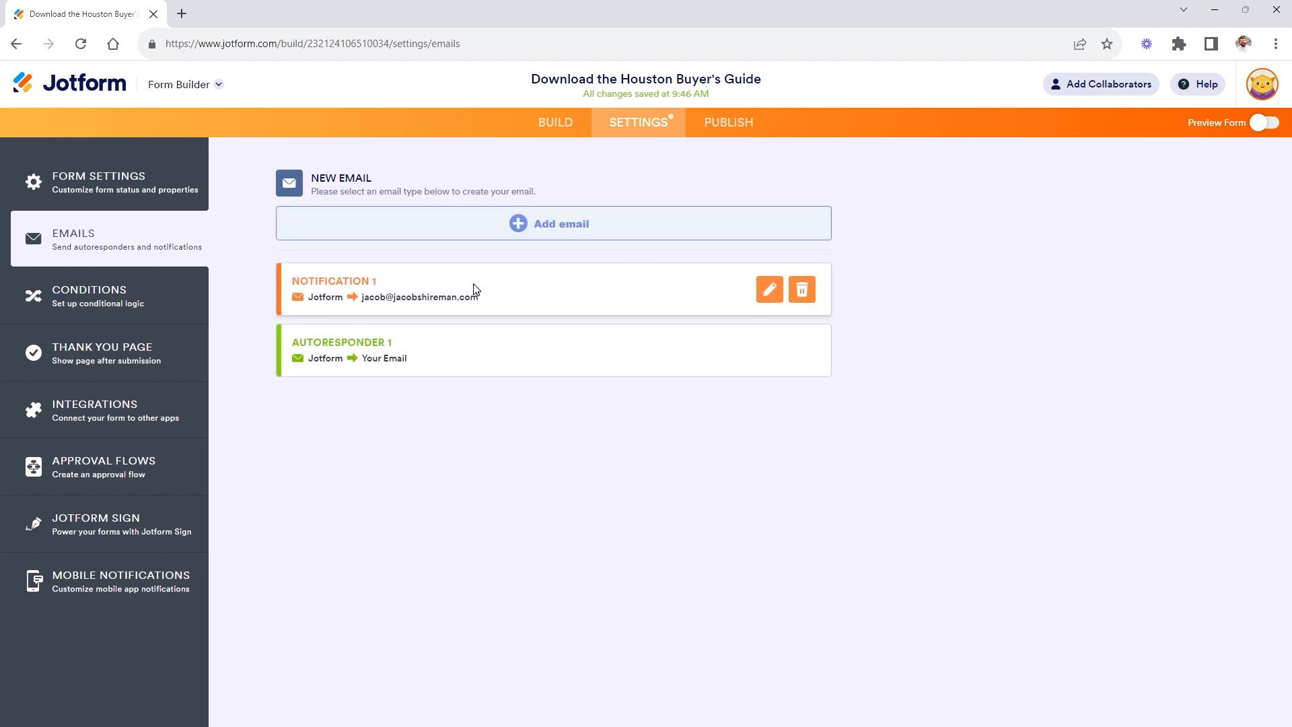
click(805, 297)
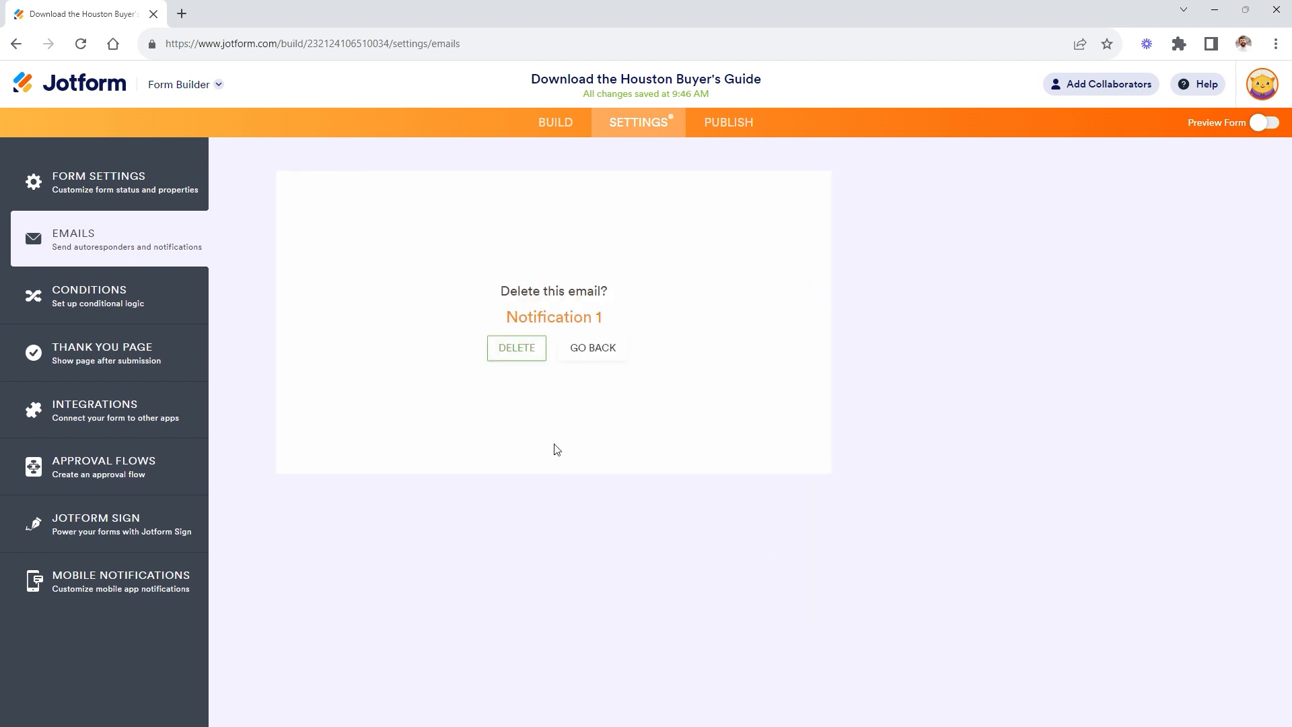
click(519, 353)
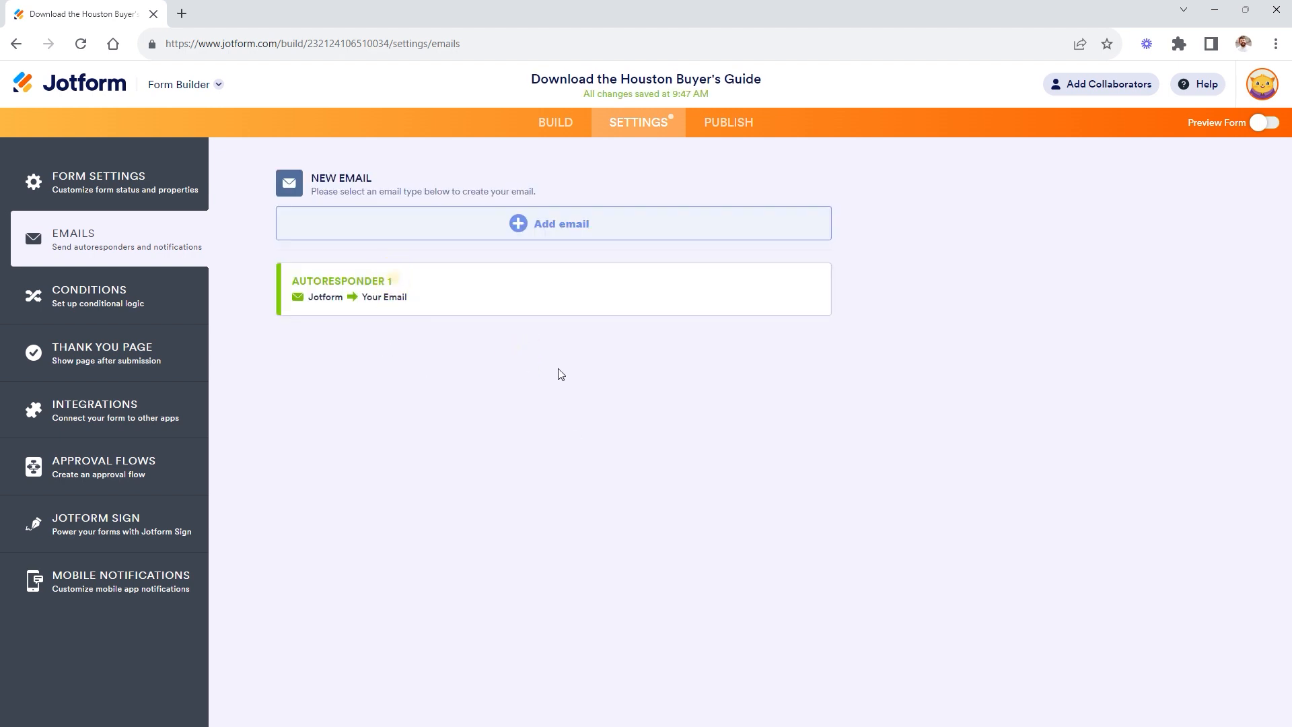
click(739, 290)
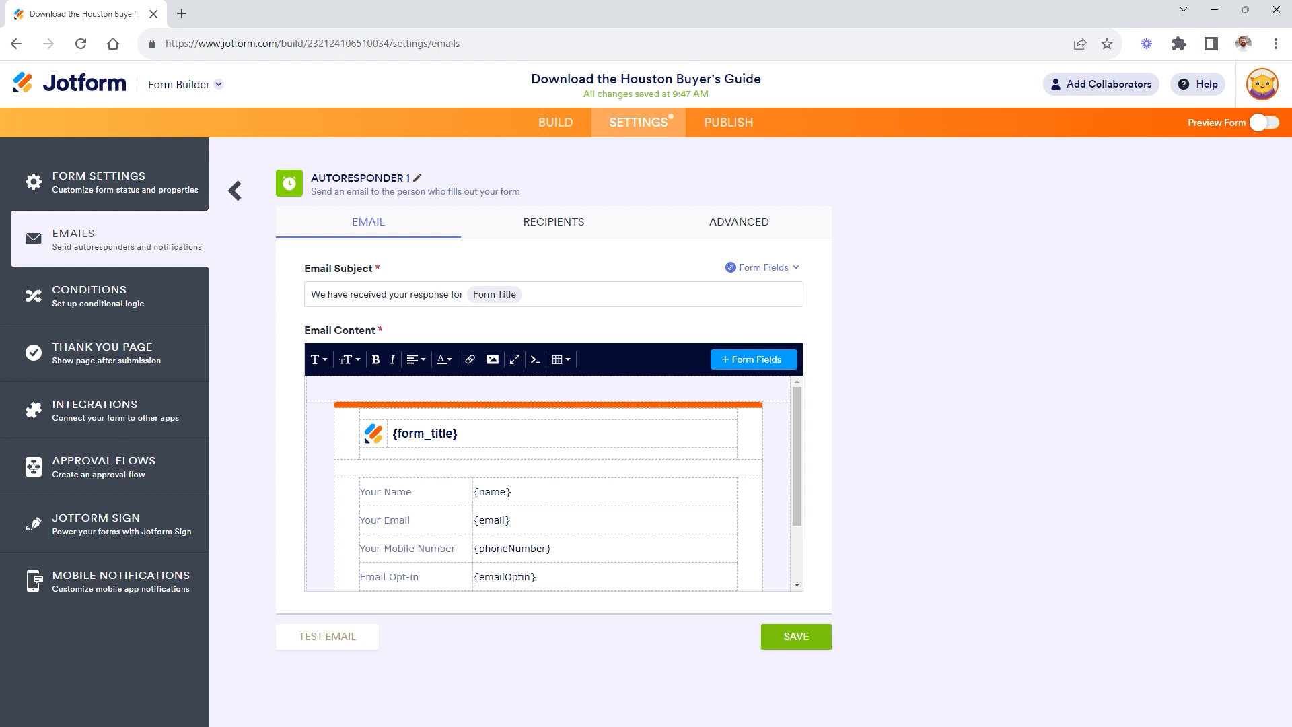
Step: Clear all the default content from the Autoresponder 1 email body
click(547, 388)
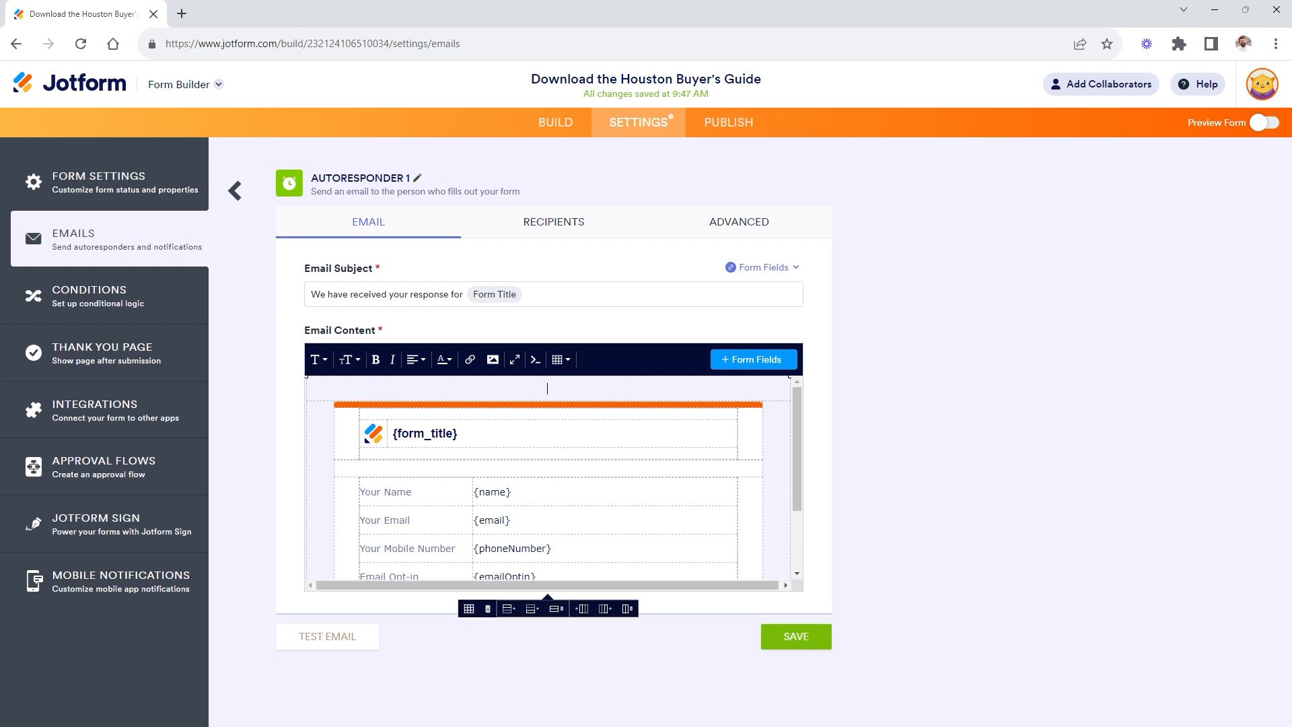
scroll(547, 477, down, 2)
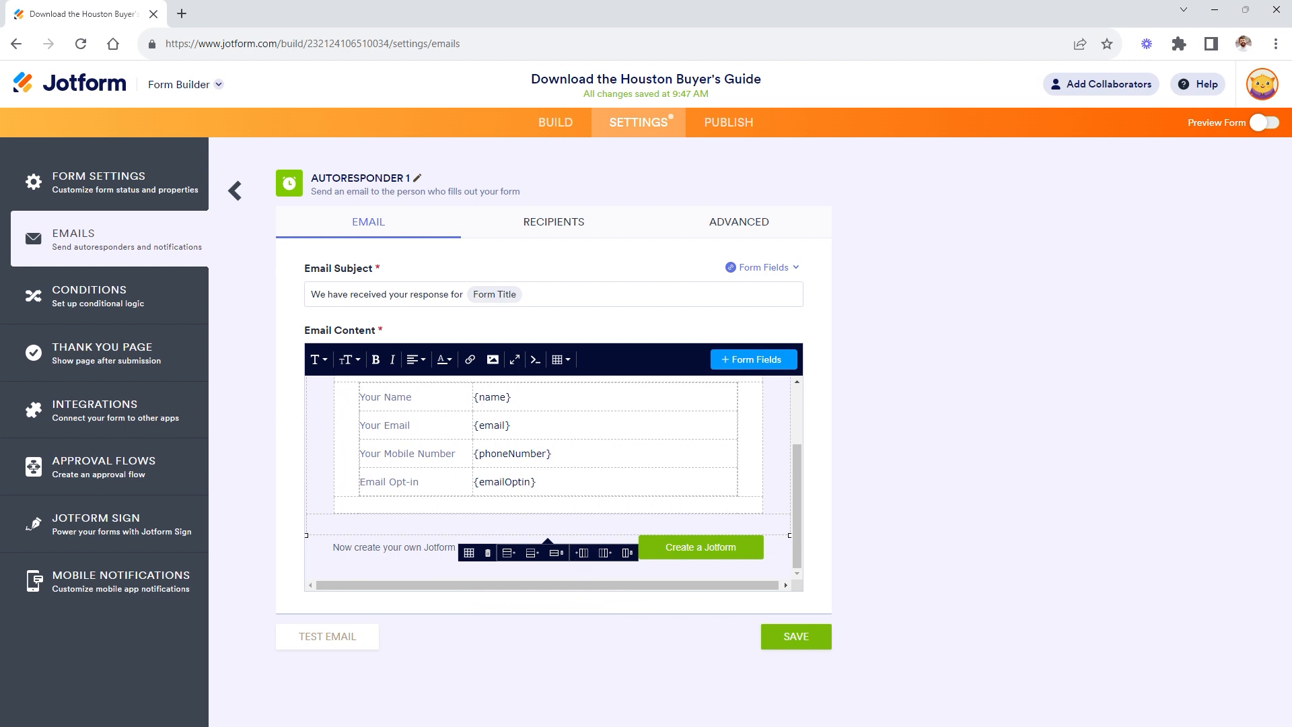
scroll(549, 546, up, 2)
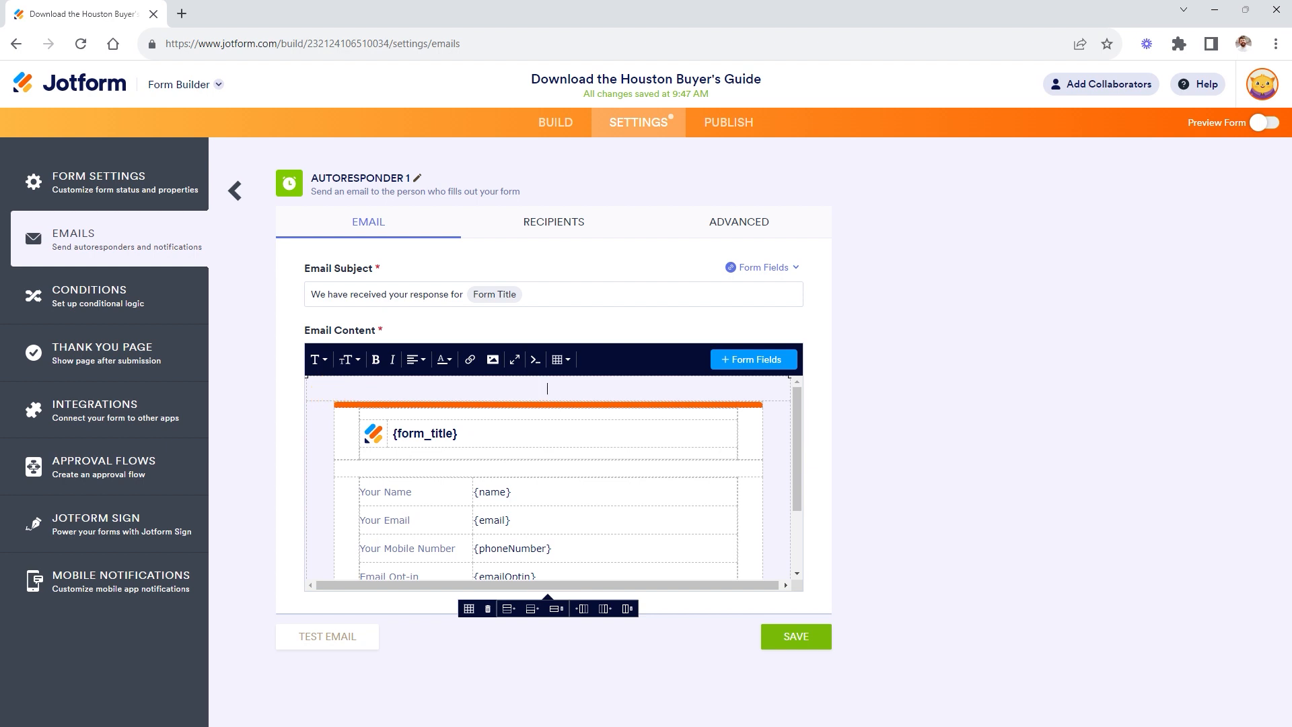
key(ctrl+a)
key(BackSpace)
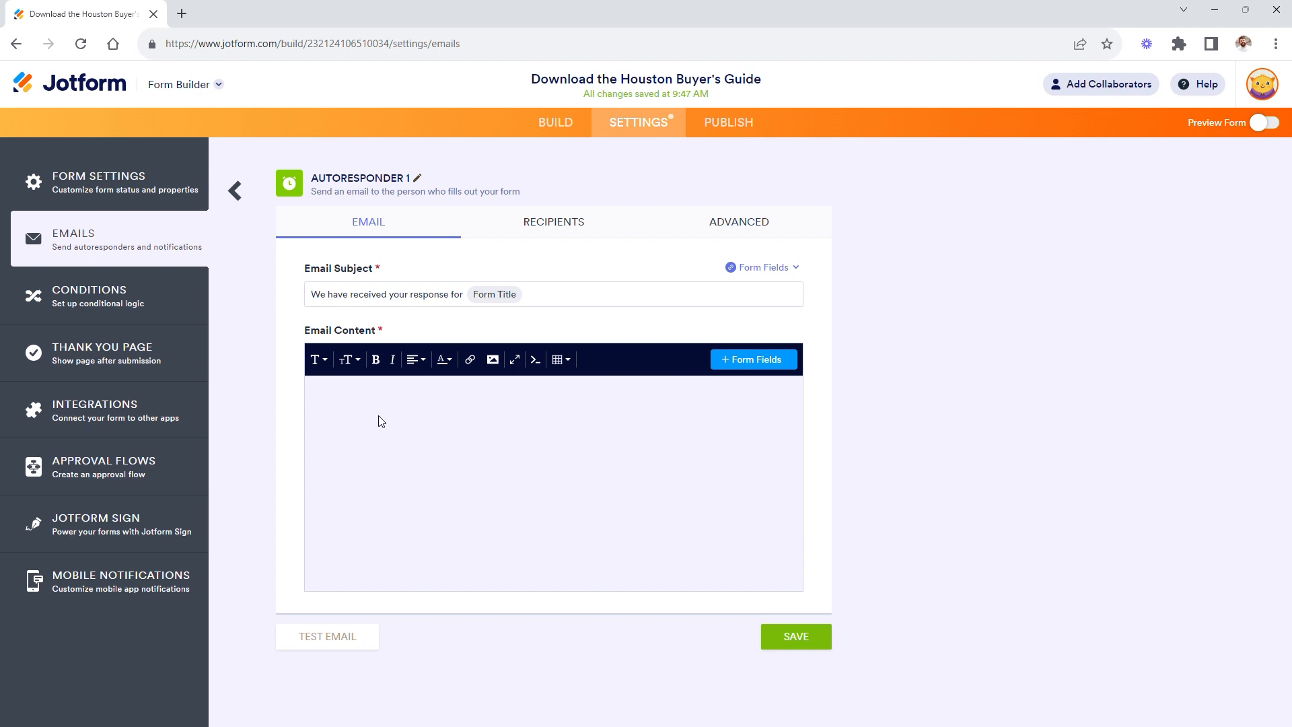
Step: Insert the Your Name field, then replace its placeholder with 'Hello'
click(737, 364)
click(753, 382)
click(337, 391)
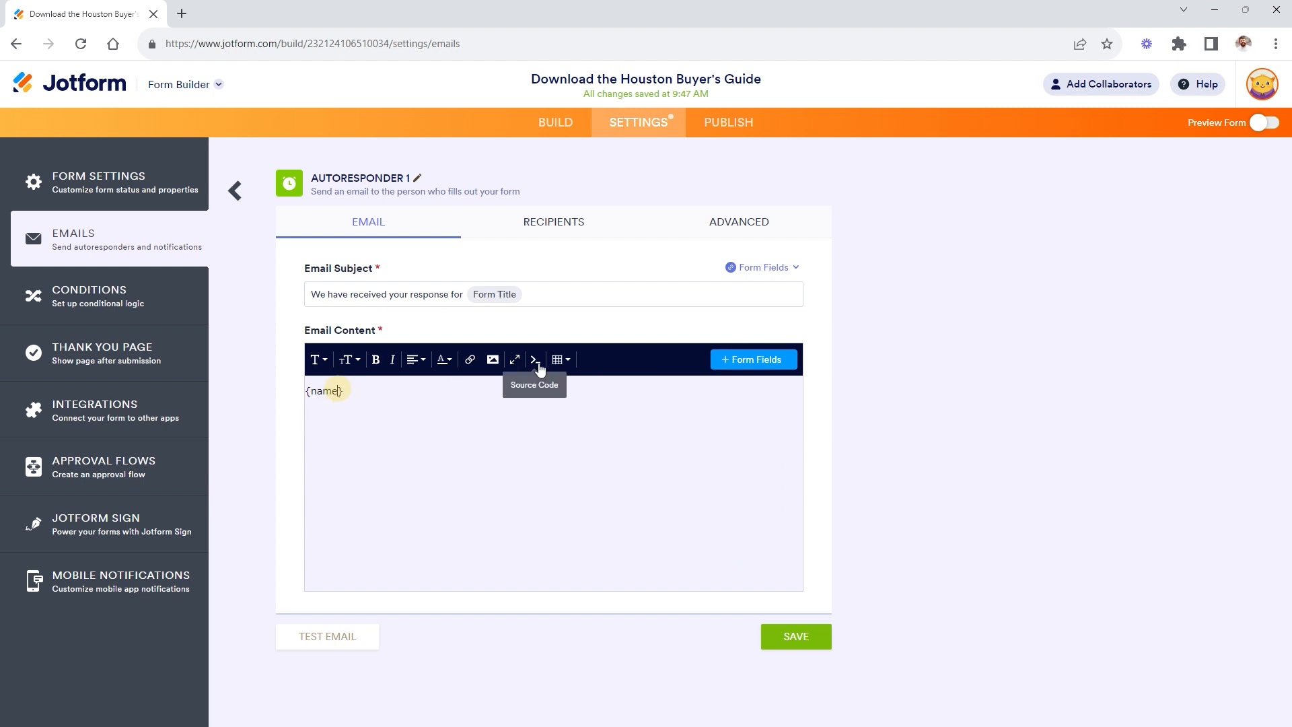
text(:firstName)
key(BackSpace)
key(BackSpace)
key(BackSpace)
key(BackSpace)
key(BackSpace)
key(BackSpace)
key(BackSpace)
key(BackSpace)
key(BackSpace)
key(BackSpace)
drag(349, 397, 301, 391)
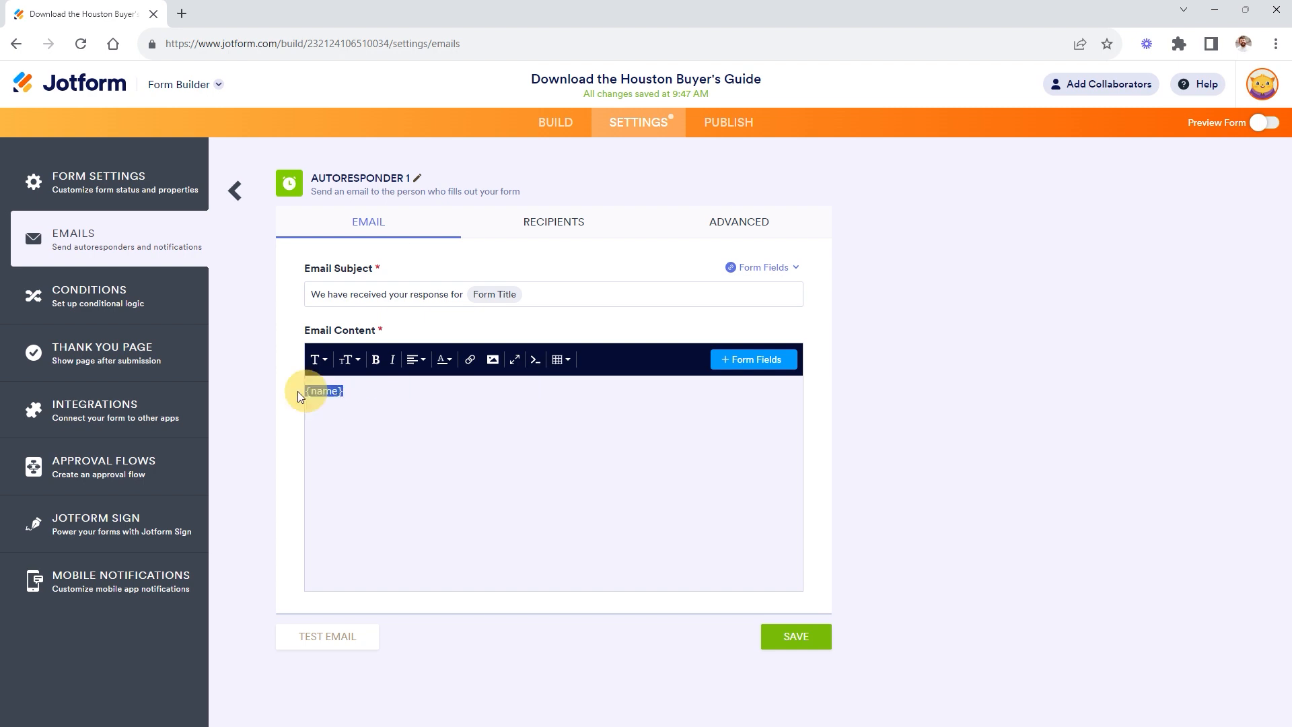
text(Hello,)
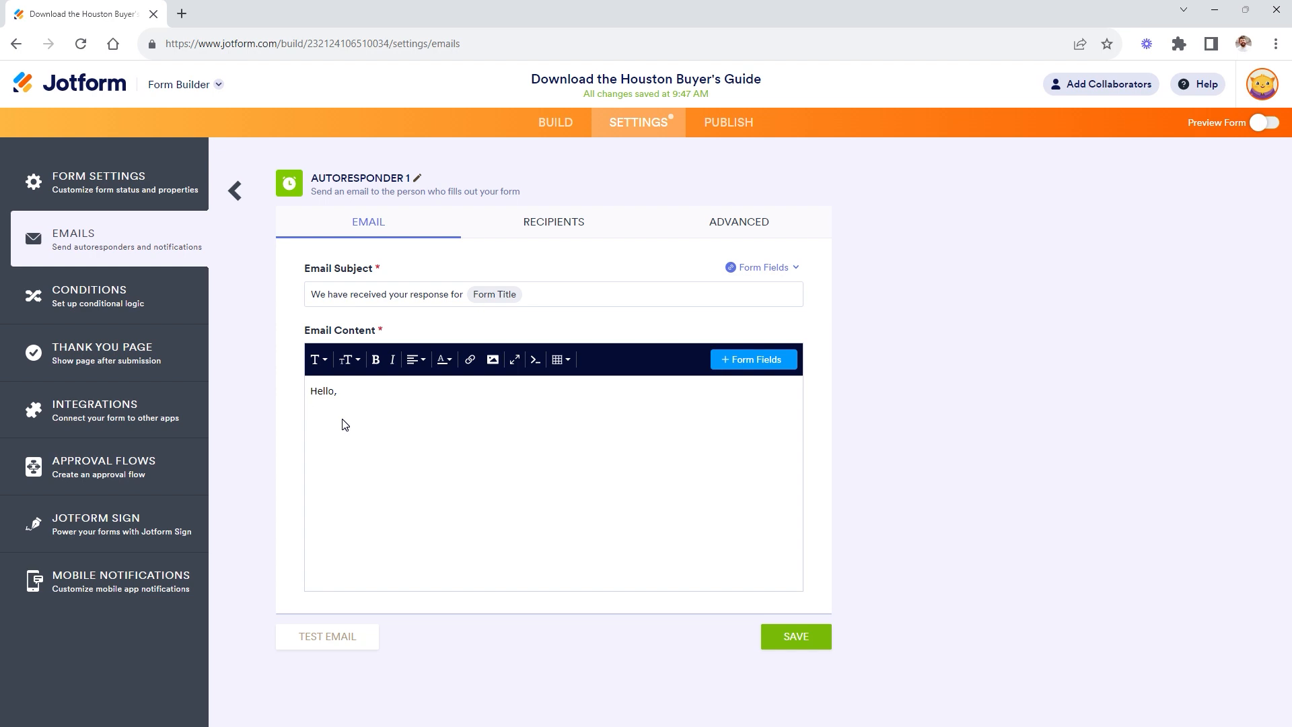
Step: Write the thank-you for requesting the FREE Houston Buyer's Guide and the download-link line
text(Thank you for)
text( requestin)
text(g a copy of )
text(our FREE H)
text(ouston)
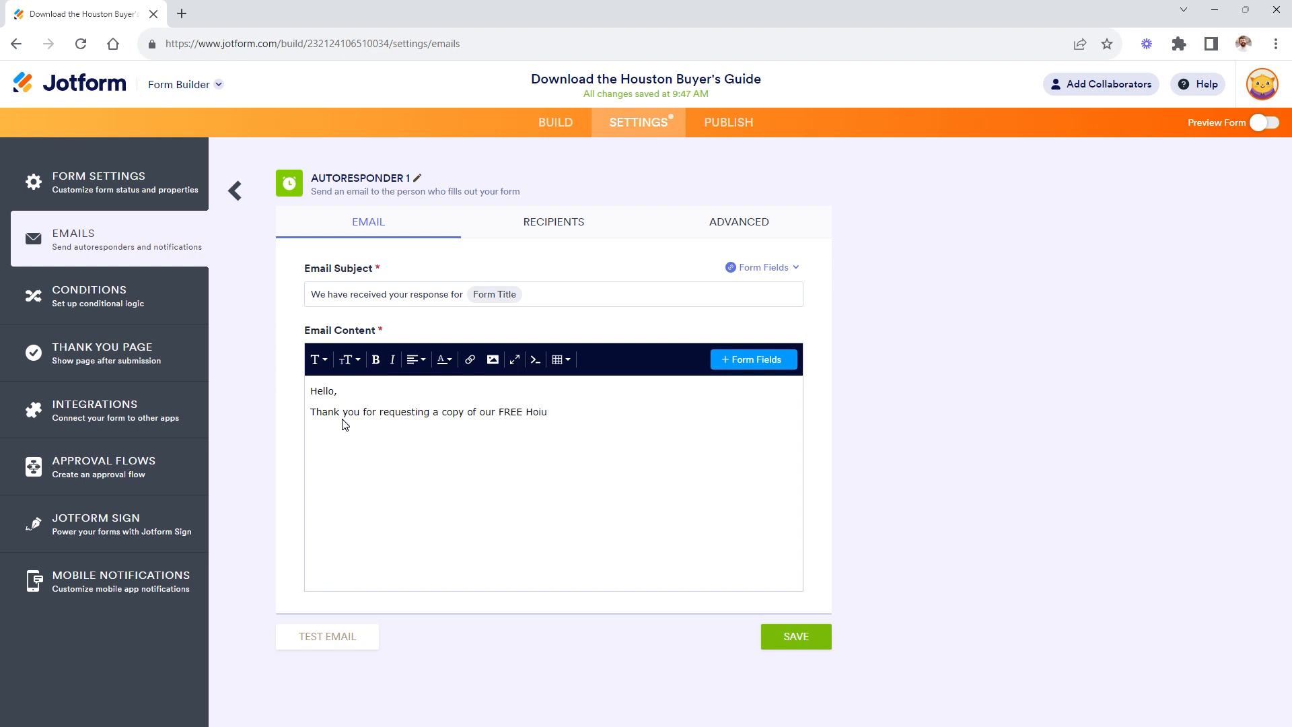
text( Buyer's Guide. To get downloa)
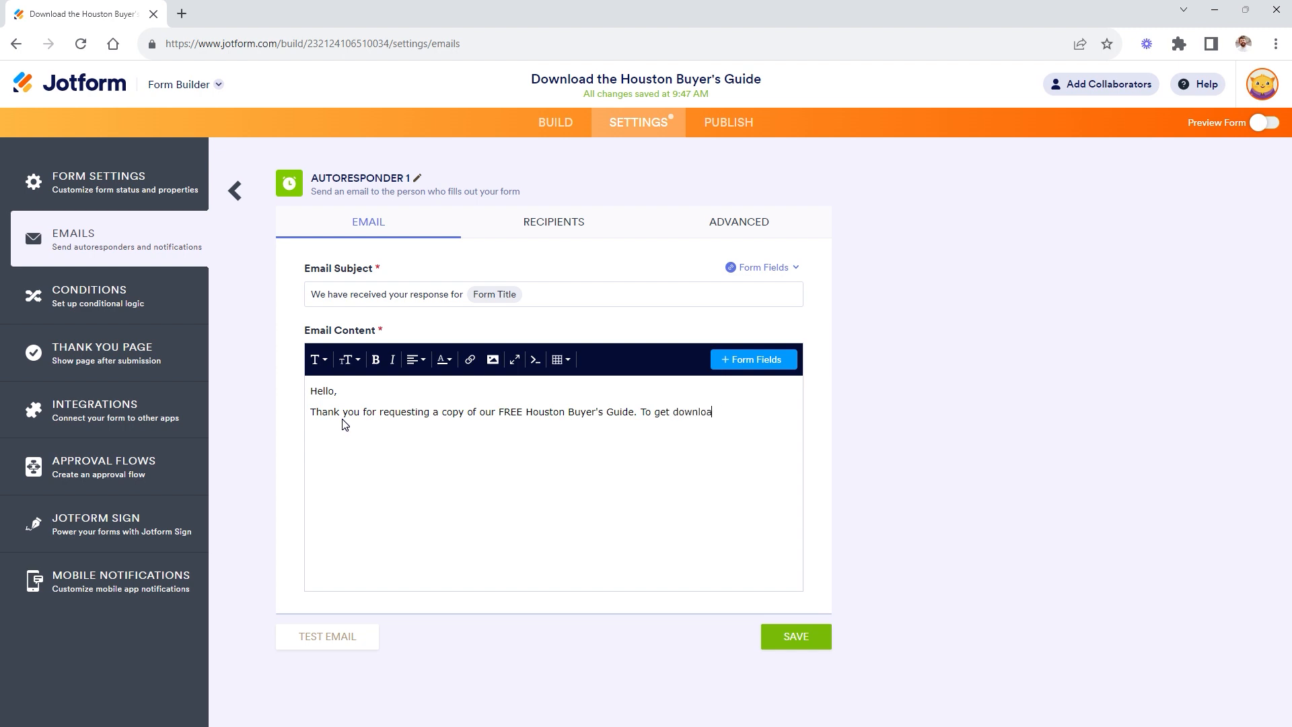
text(d your free copy )
text(clci)
text(ci)
key(BackSpace)
key(BackSpace)
key(BackSpace)
key(BackSpace)
key(BackSpace)
key(BackSpace)
key(BackSpace)
key(BackSpace)
key(BackSpace)
key(BackSpace)
key(BackSpace)
key(BackSpace)
key(BackSpace)
key(BackSpace)
key(BackSpace)
key(BackSpace)
key(BackSpace)
key(BackSpace)
key(BackSpace)
key(BackSpace)
key(BackSpace)
text(Click the link to download your free copy today)
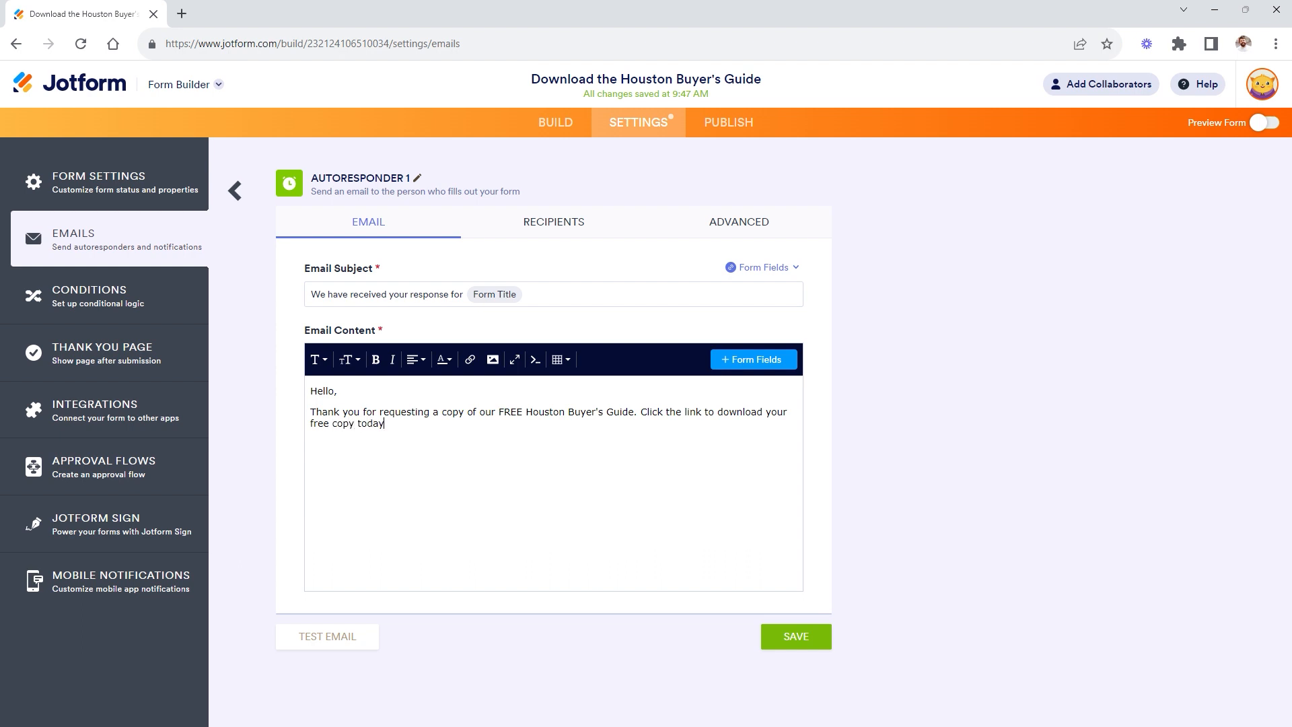
text(. -->)
Step: Add a line inviting readers to get in touch with any questions
key(Return)
text(If you have any qeusti)
key(BackSpace)
text(uestions or if there is anything)
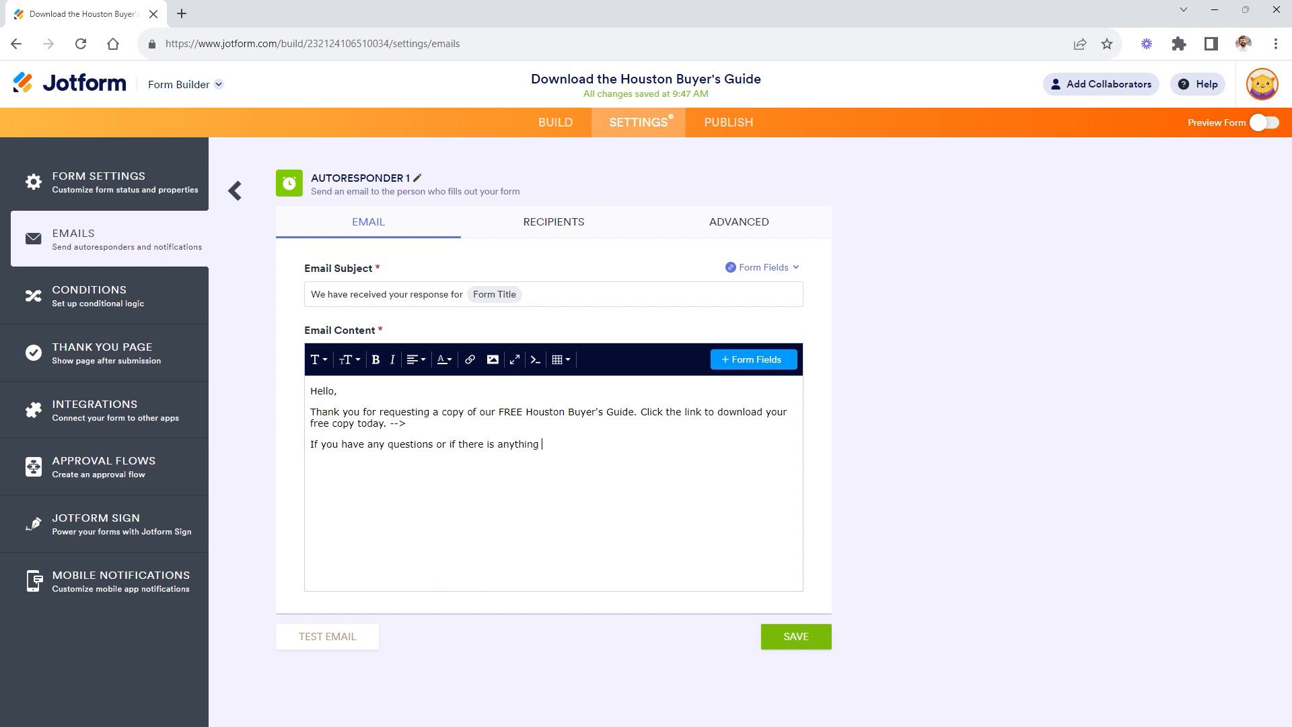
text( I can gla)
key(BackSpace)
key(BackSpace)
text(elp with )
text(please don't)
text( hestiate)
text(ta)
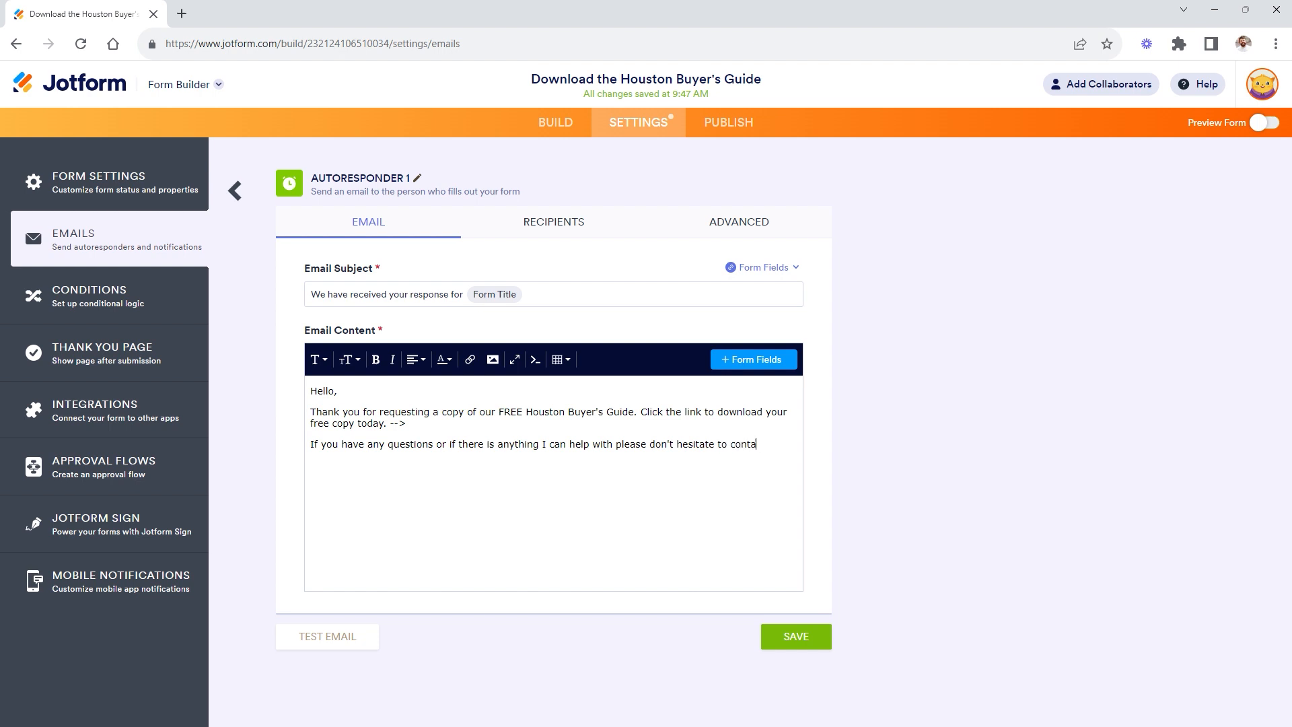
text(te to contenme.)
Step: Add a 'Thanks,' sign-off with the agent's name, Realtor title and J&M Realty Group
key(Return)
text(Thanks, )
text(Jacob Shireman)
text(, Realtor )
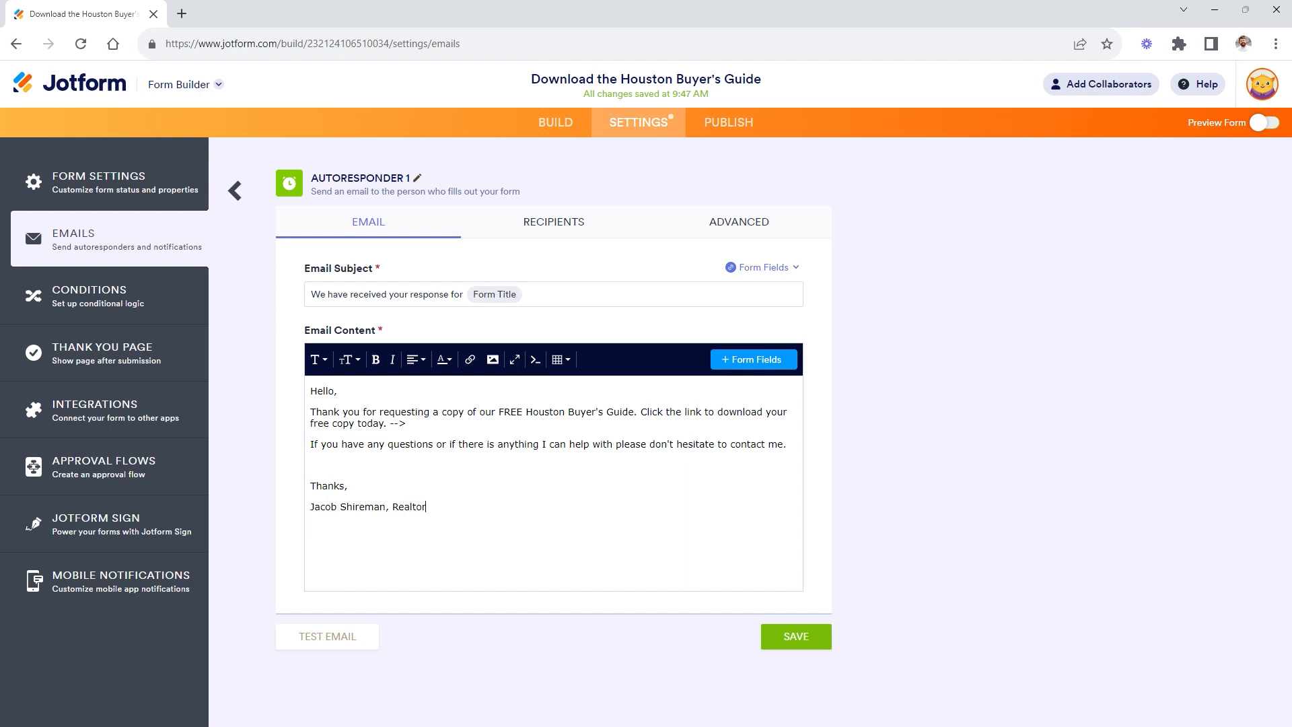
text(J&M Realty Group)
click(411, 423)
click(534, 227)
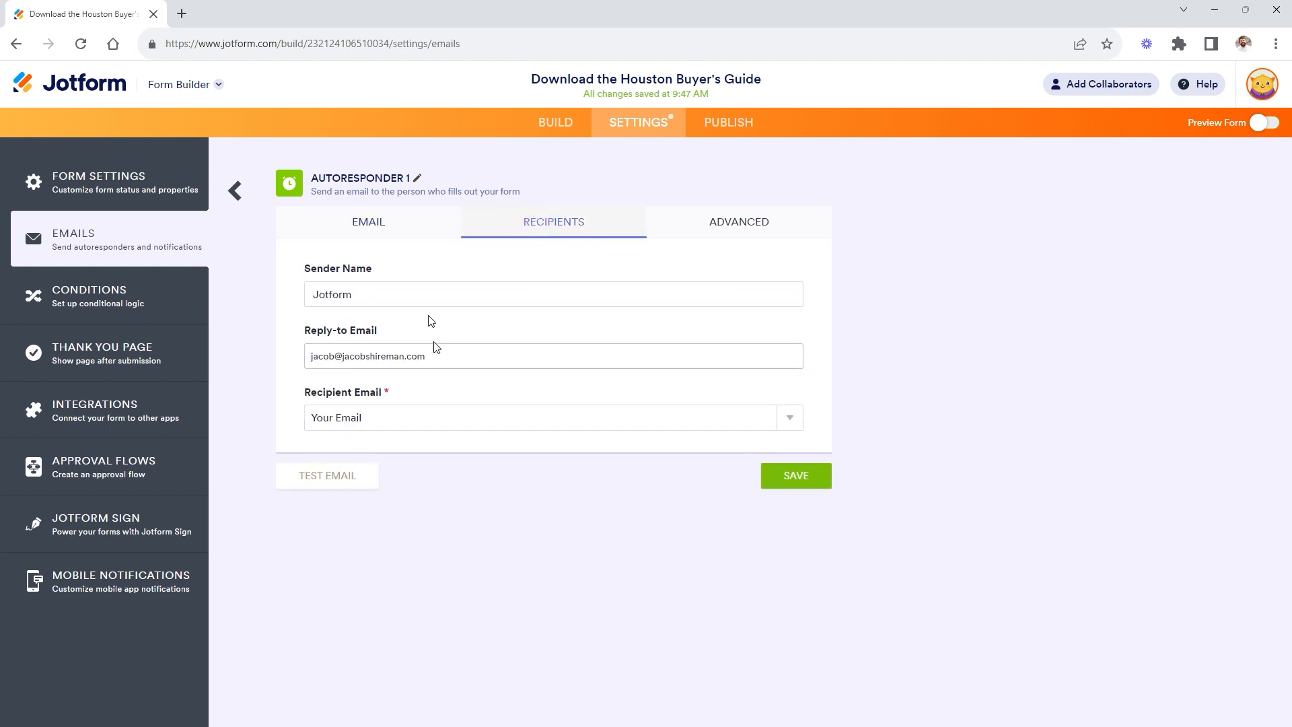
Step: Set the sender name to the agent with J&M Realty Group and reply-to domain jmrealtytx.com
drag(370, 293, 252, 292)
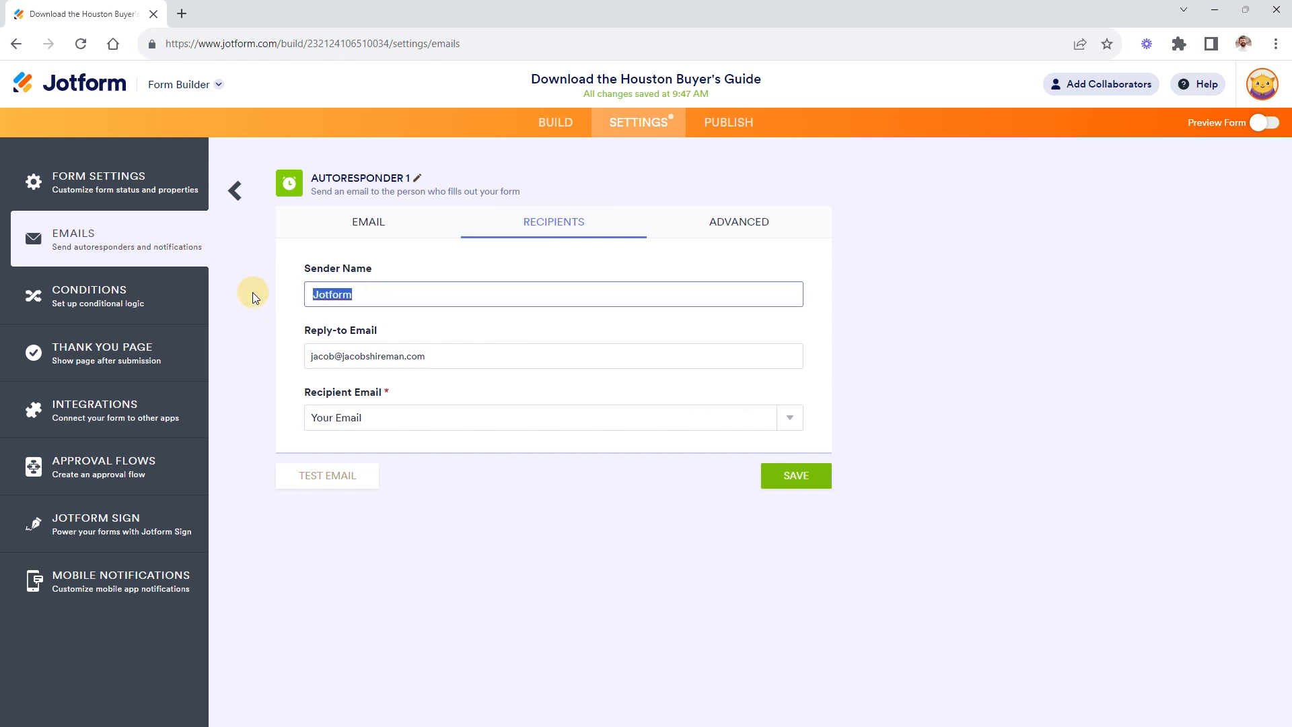
text(Jacob S. - J&M Realty Group)
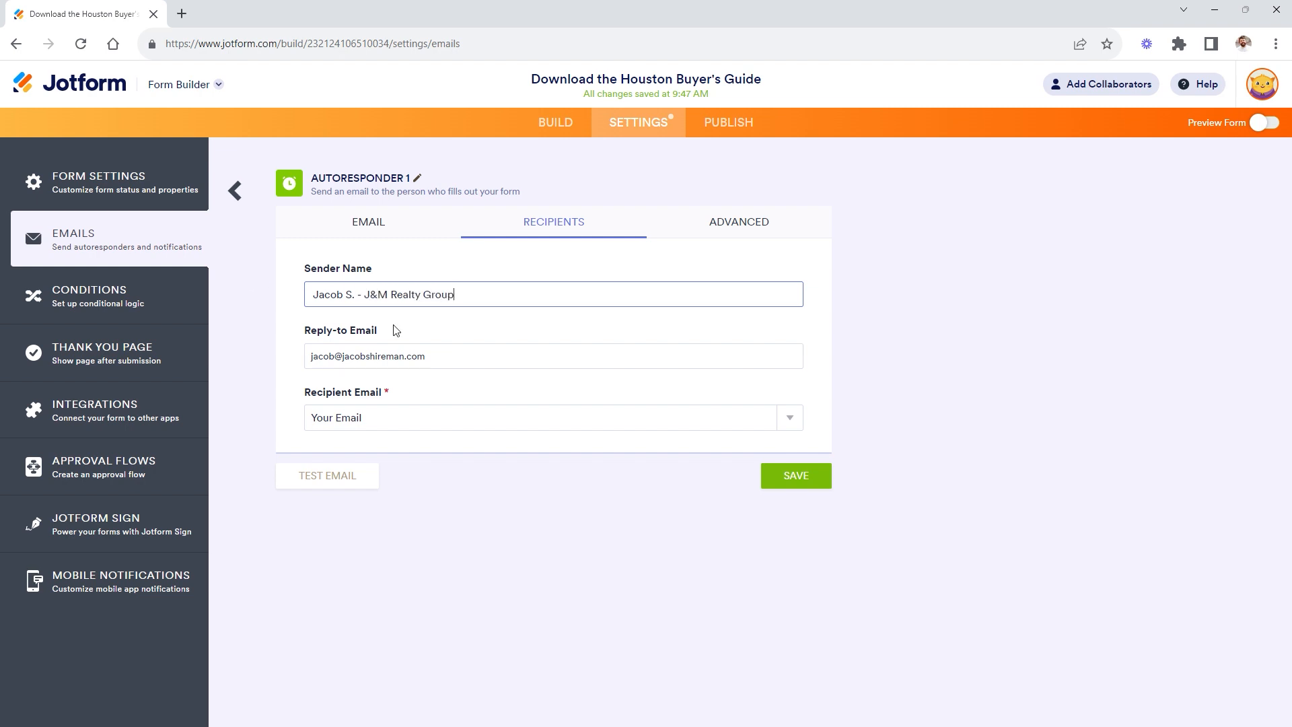
drag(425, 356, 343, 363)
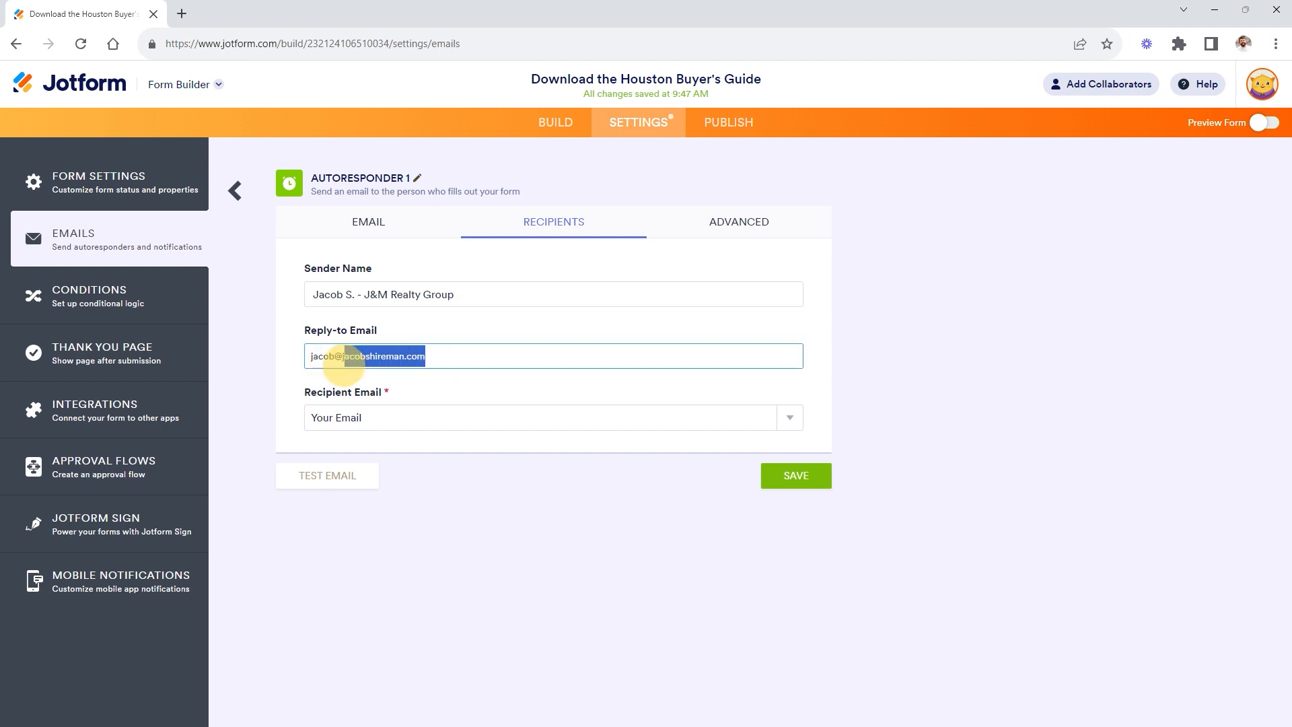
text(jmrealty)
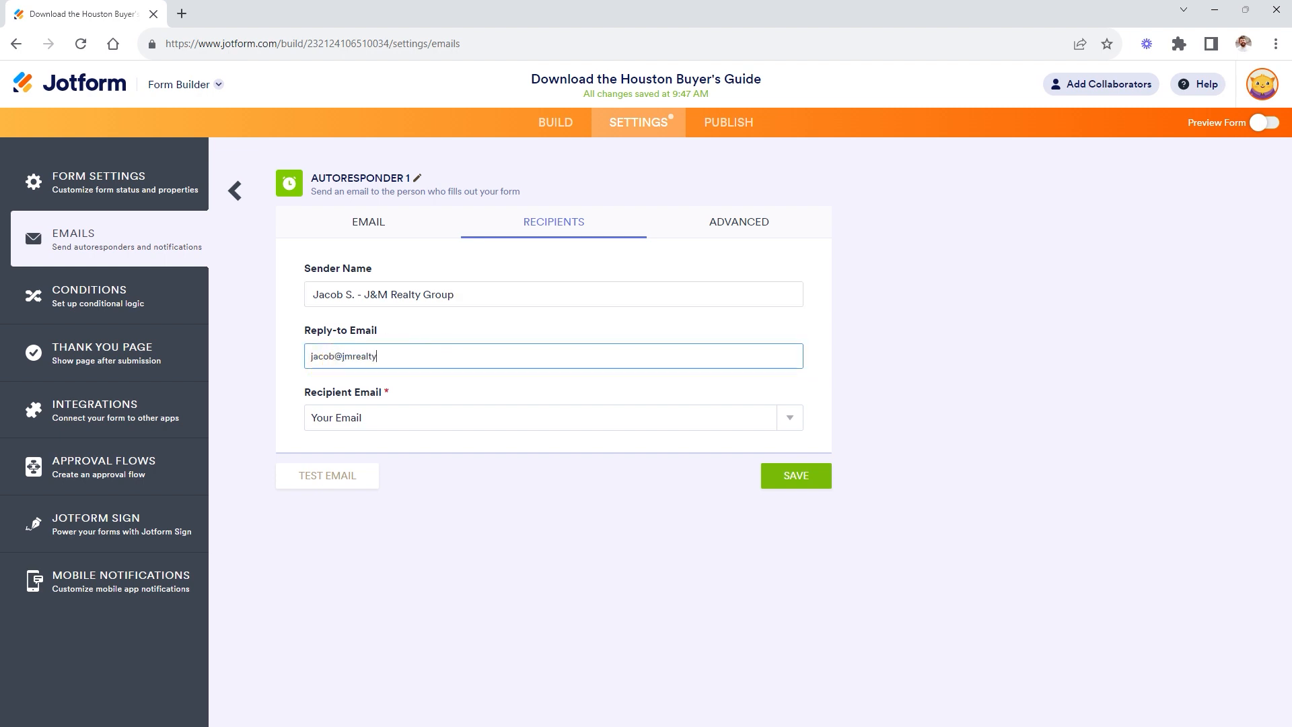
text(tx.com)
Step: Keep Your Email as the recipient and save the autoresponder
click(364, 423)
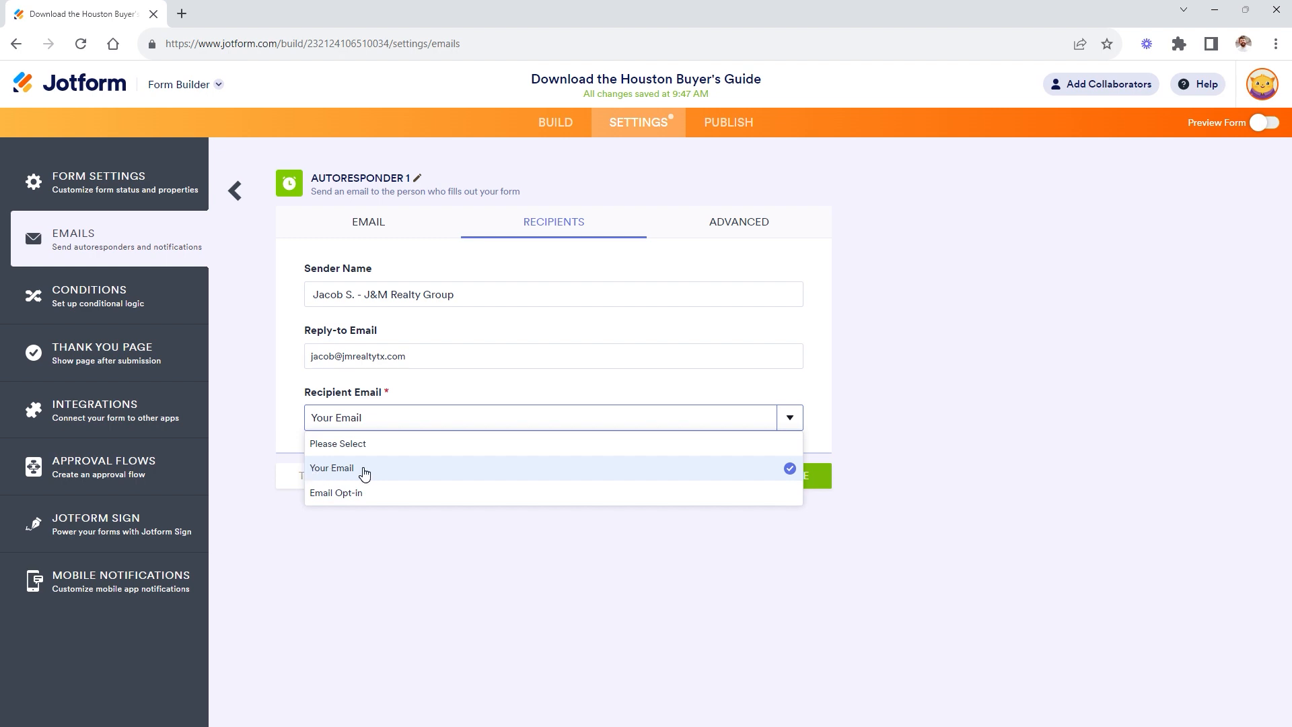
click(822, 306)
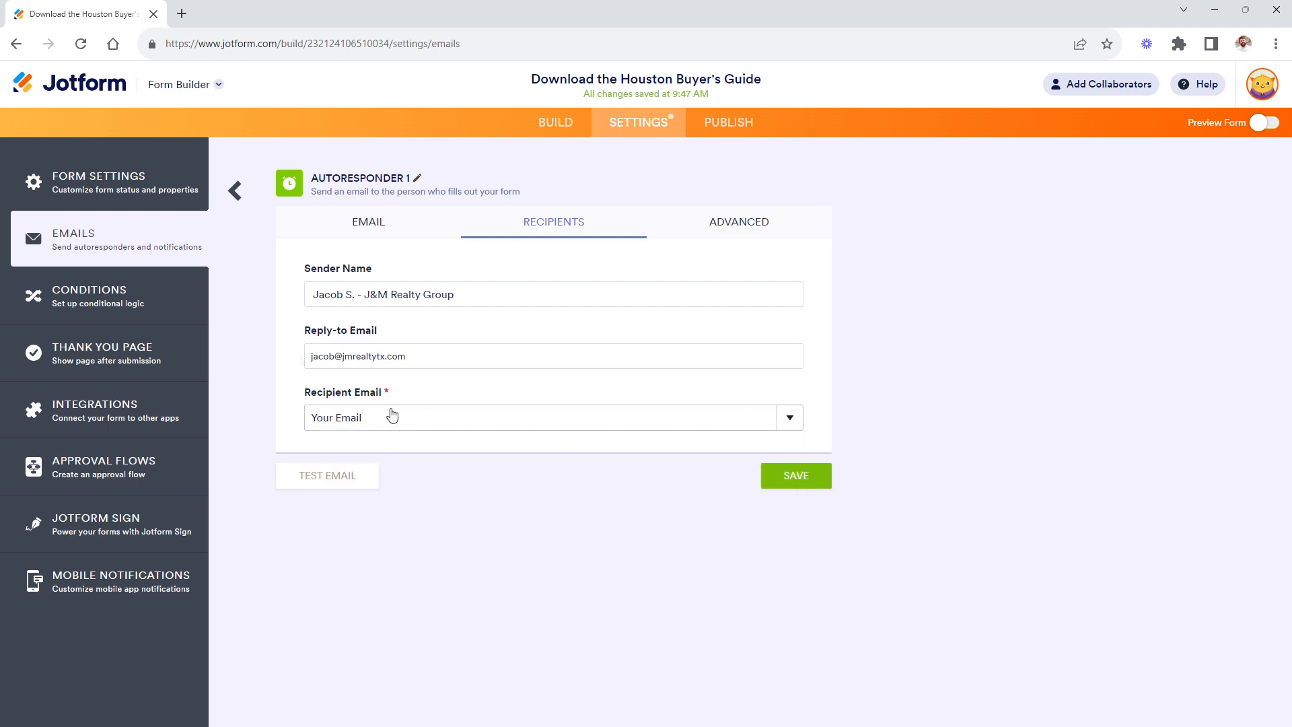
click(790, 475)
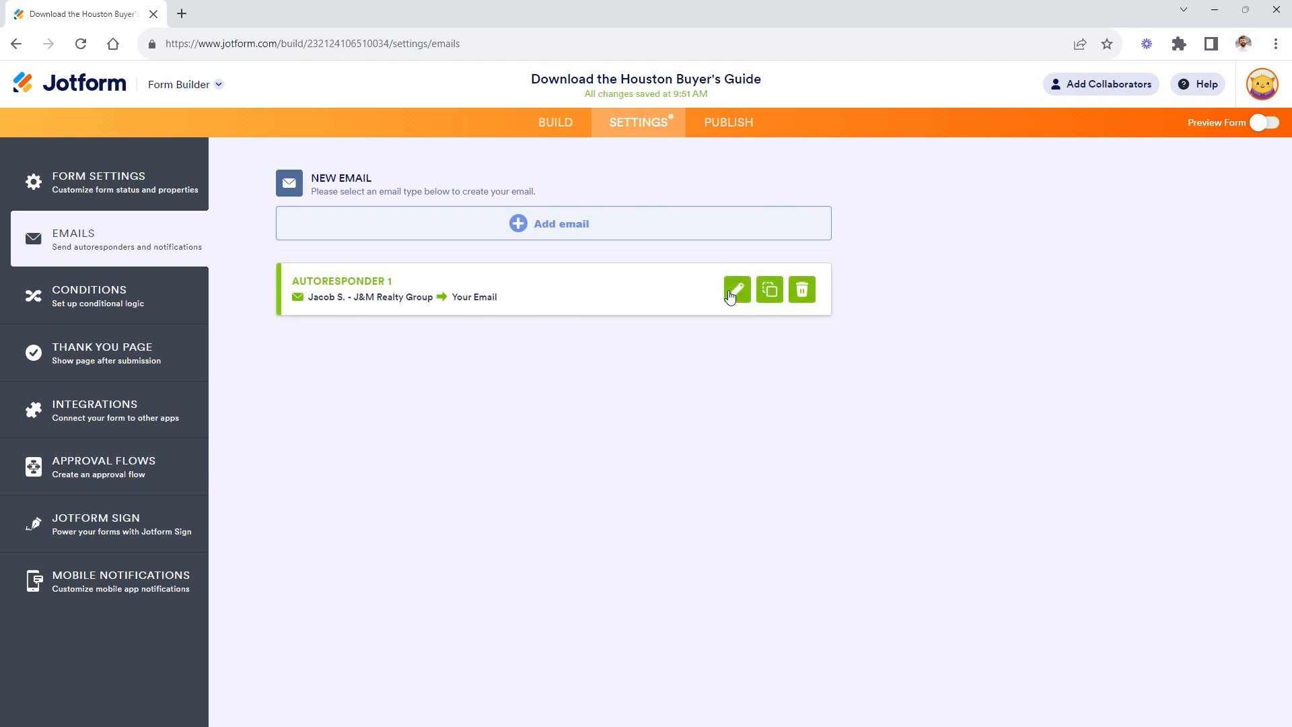
click(737, 289)
click(745, 224)
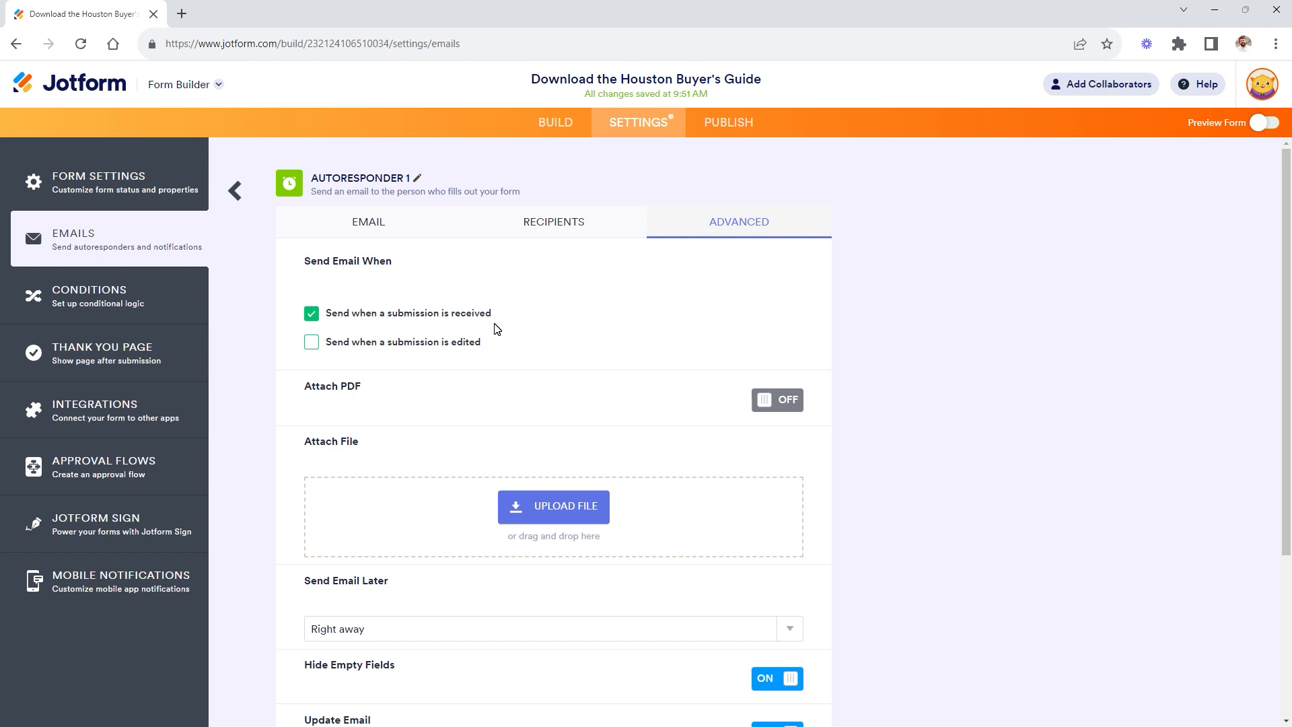
scroll(493, 346, down, 2)
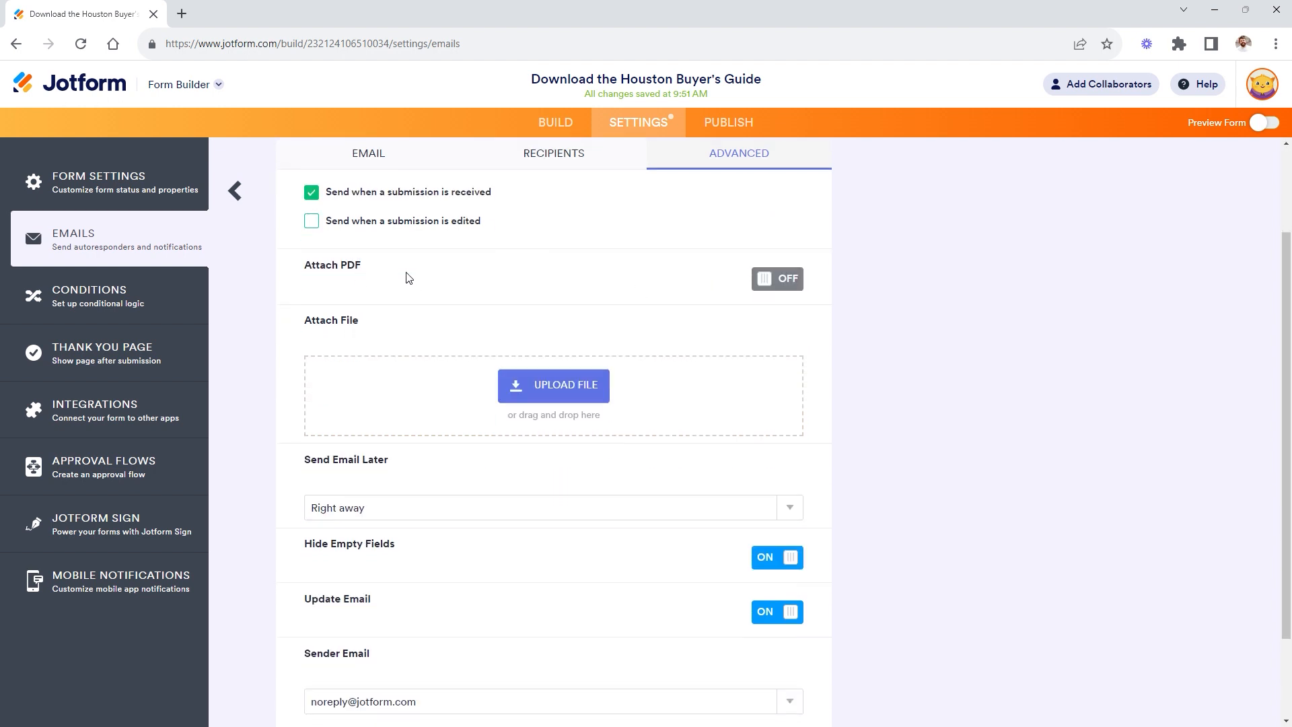
click(763, 282)
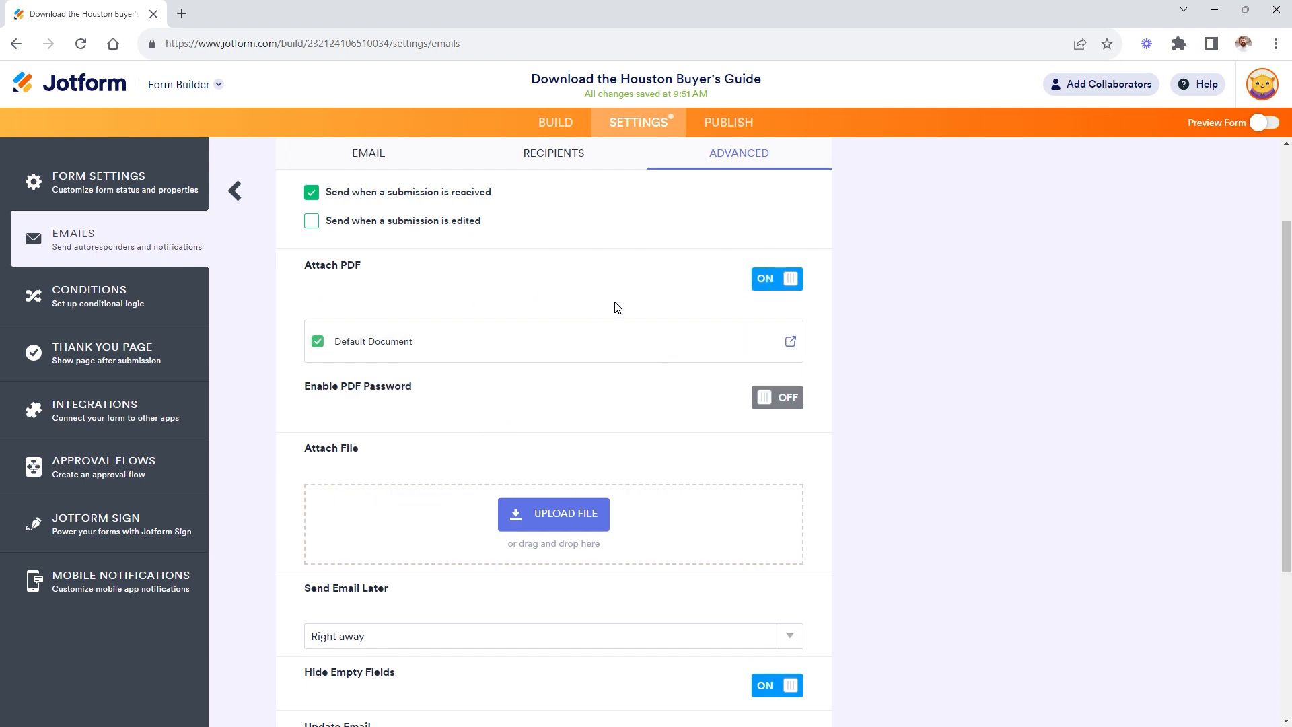
click(786, 281)
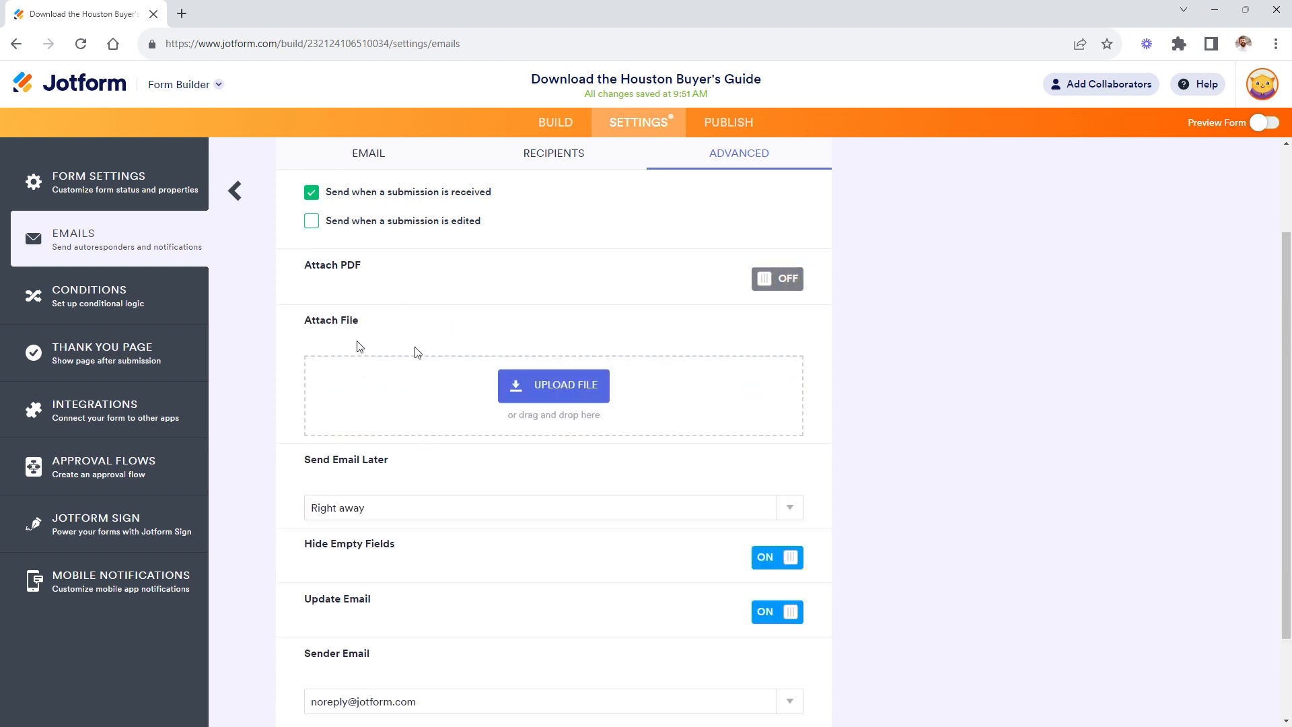
scroll(415, 357, down, 2)
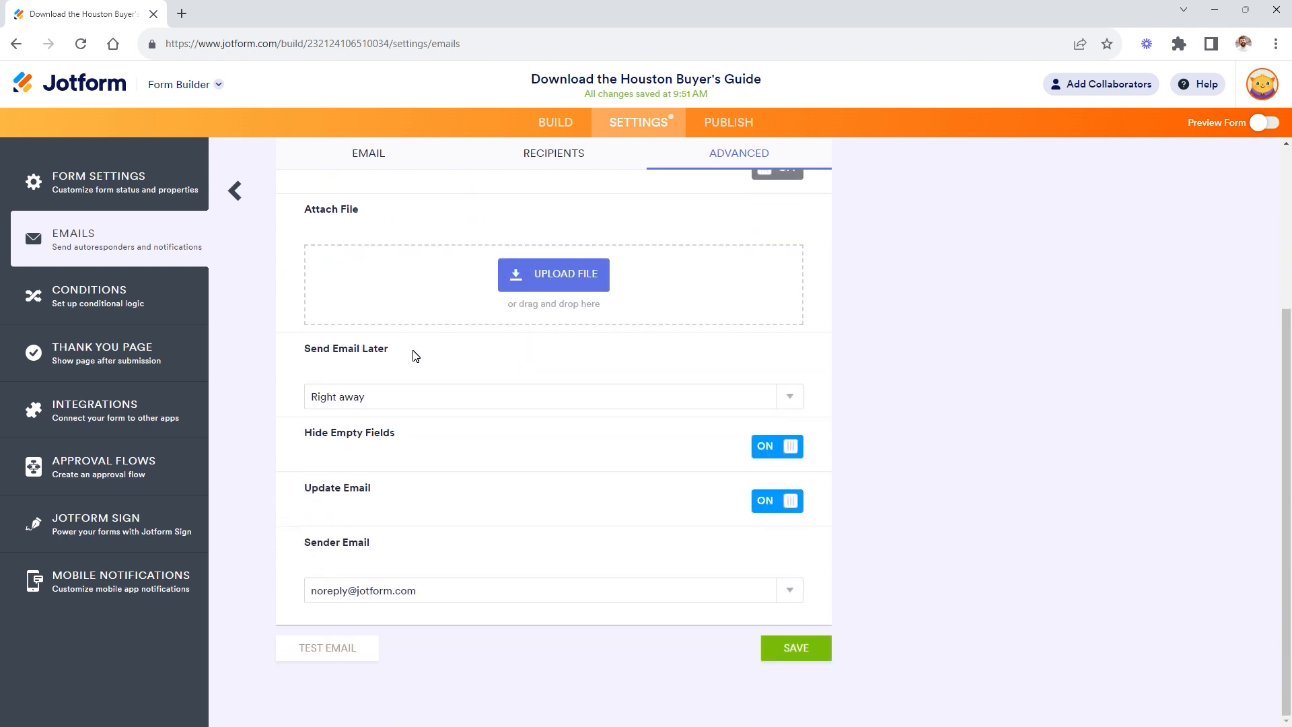
scroll(822, 292, up, 2)
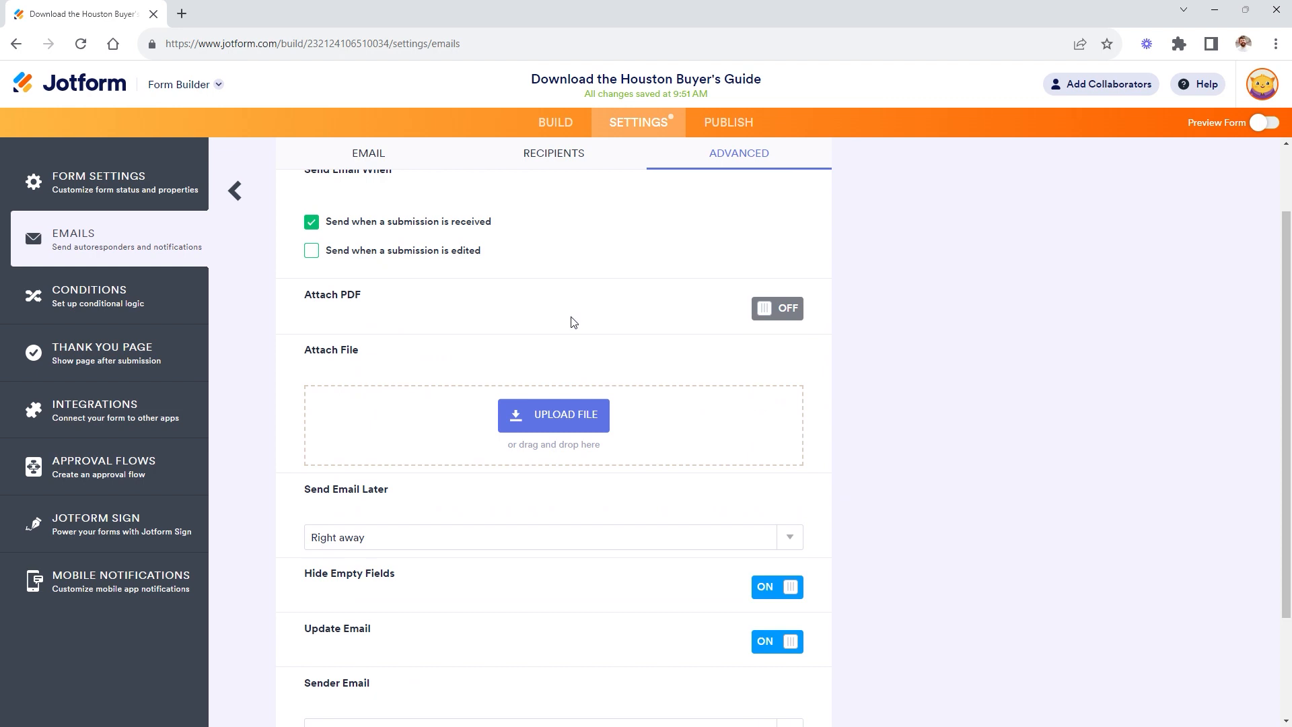
scroll(573, 321, down, 2)
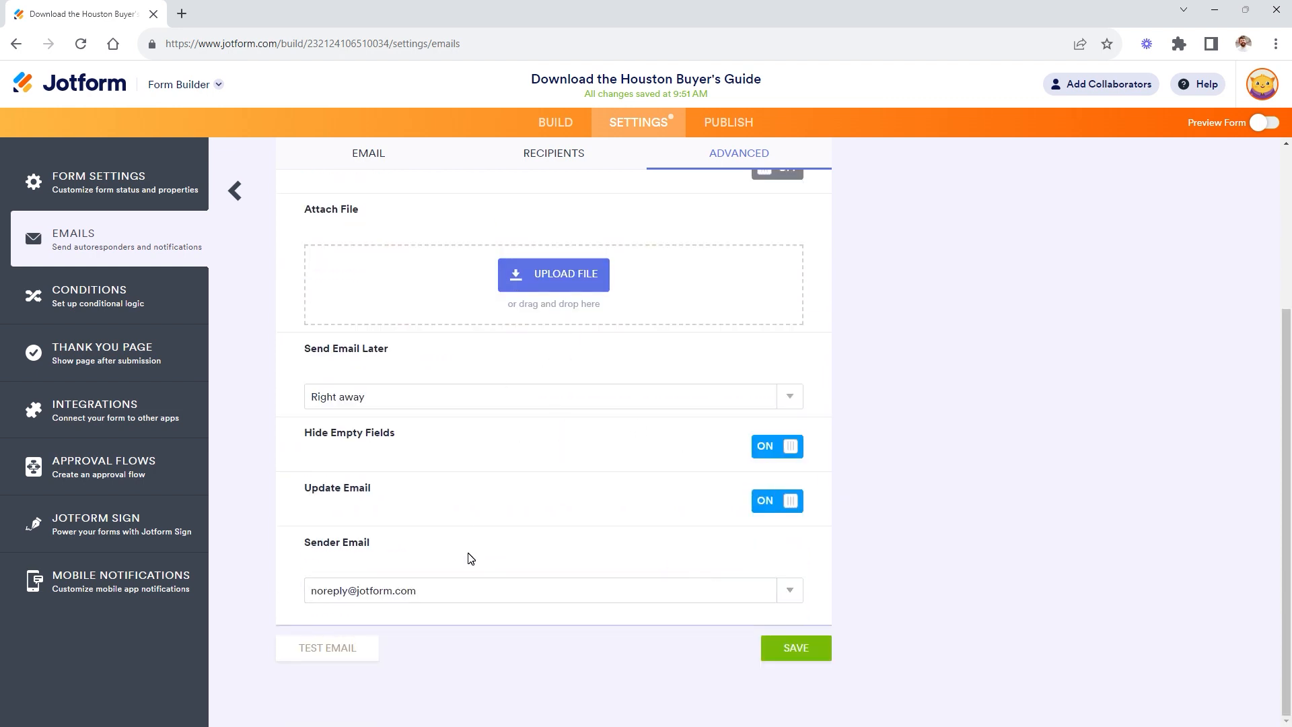
click(790, 591)
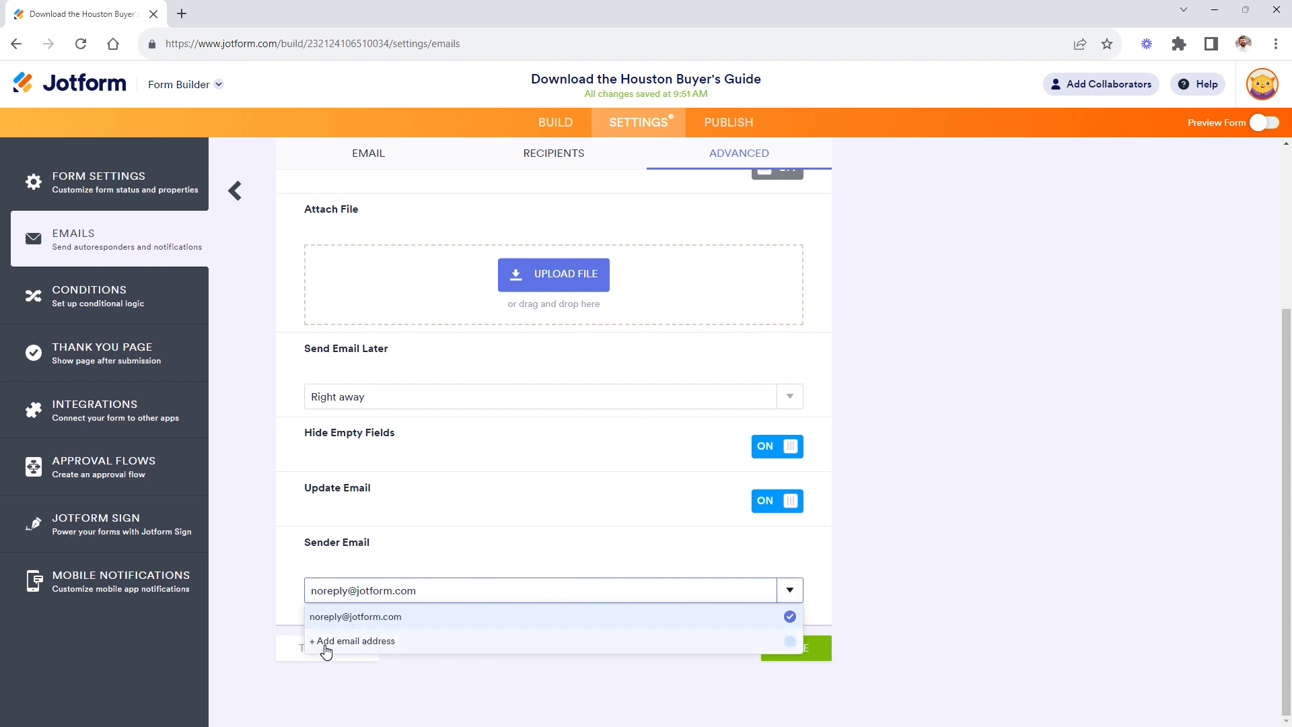
click(819, 294)
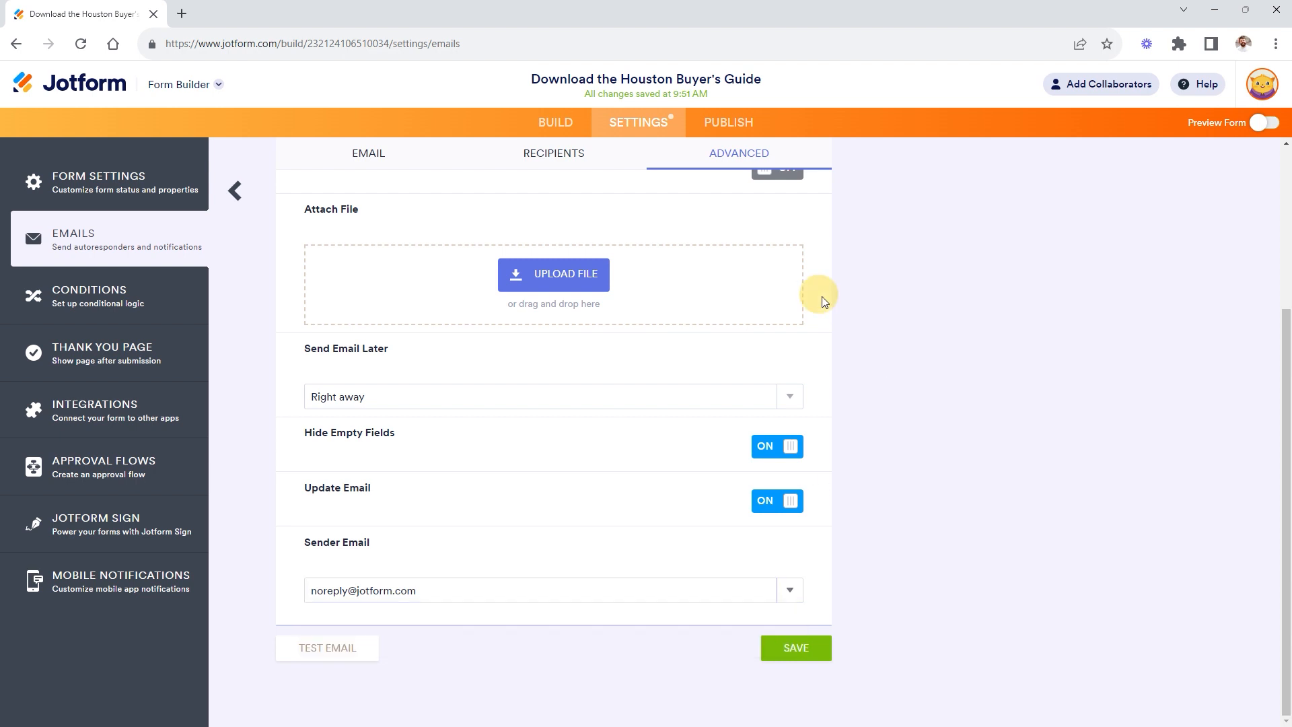
scroll(821, 333, up, 4)
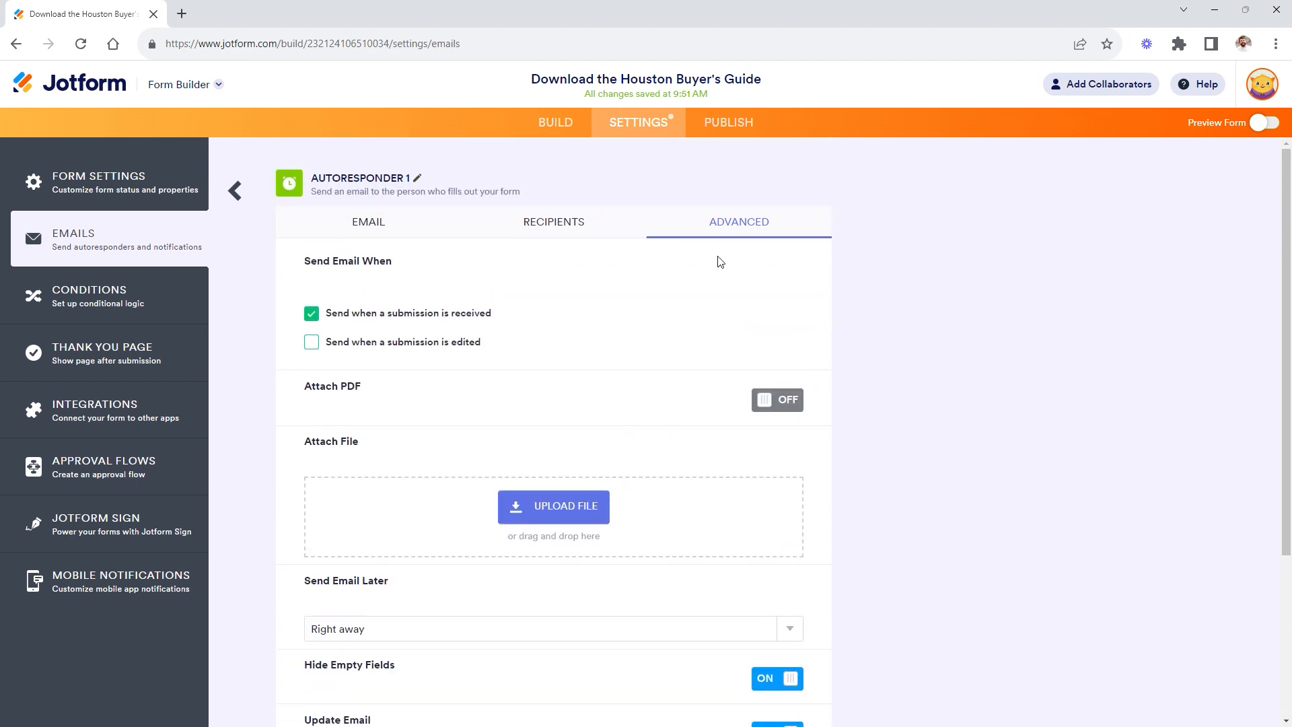
Step: Start a Show/Hide Field condition: IF 3. Your Email Is Equal To a typed value
click(110, 300)
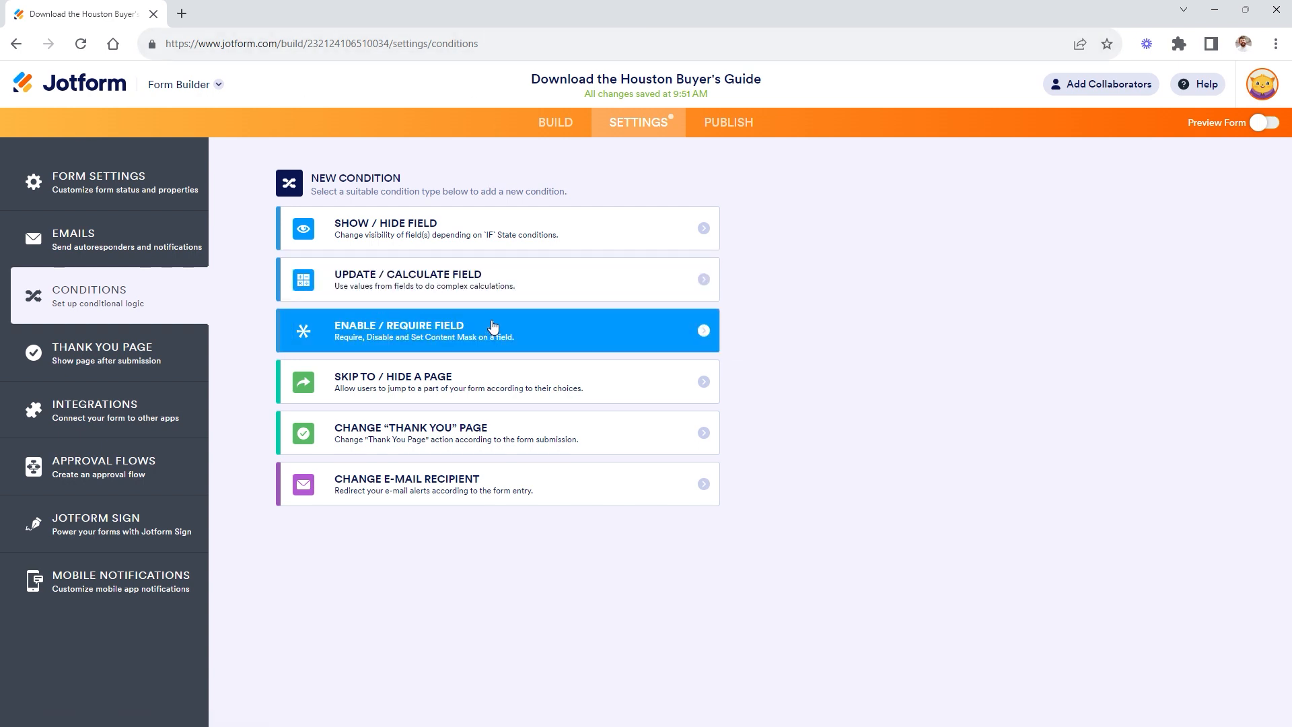
click(479, 233)
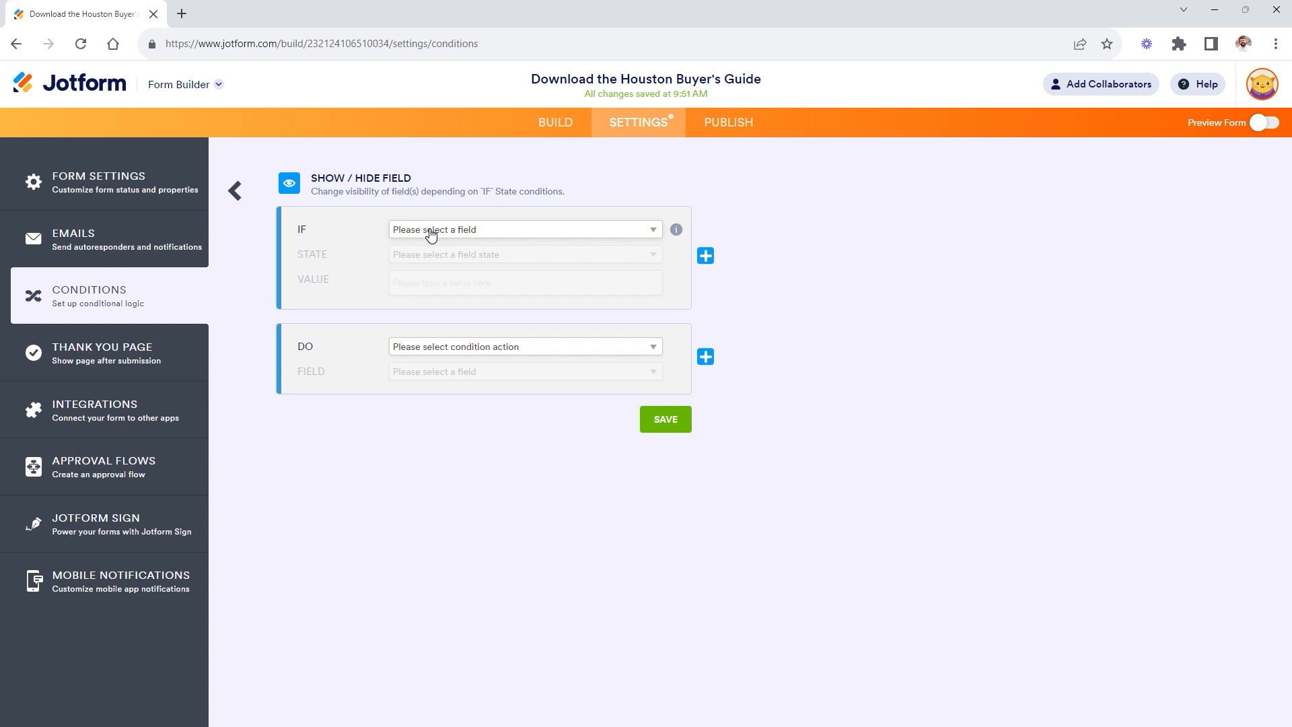
click(431, 232)
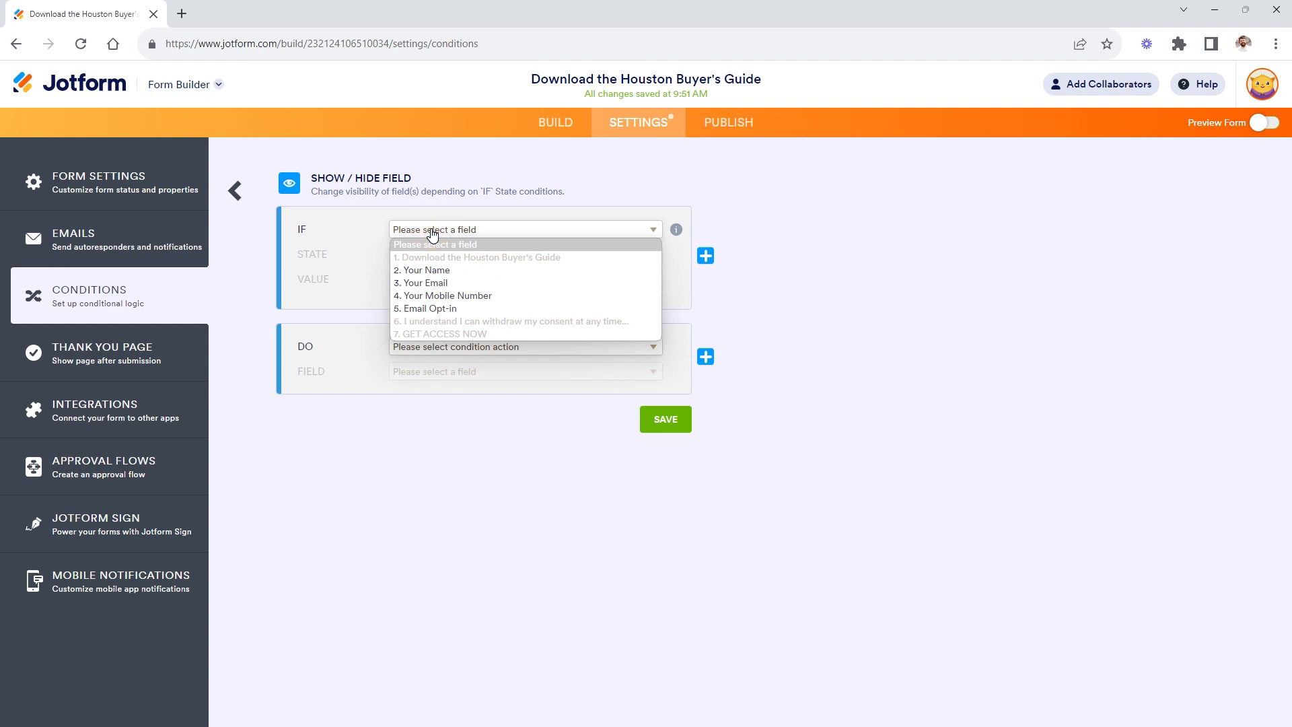
click(451, 283)
click(471, 257)
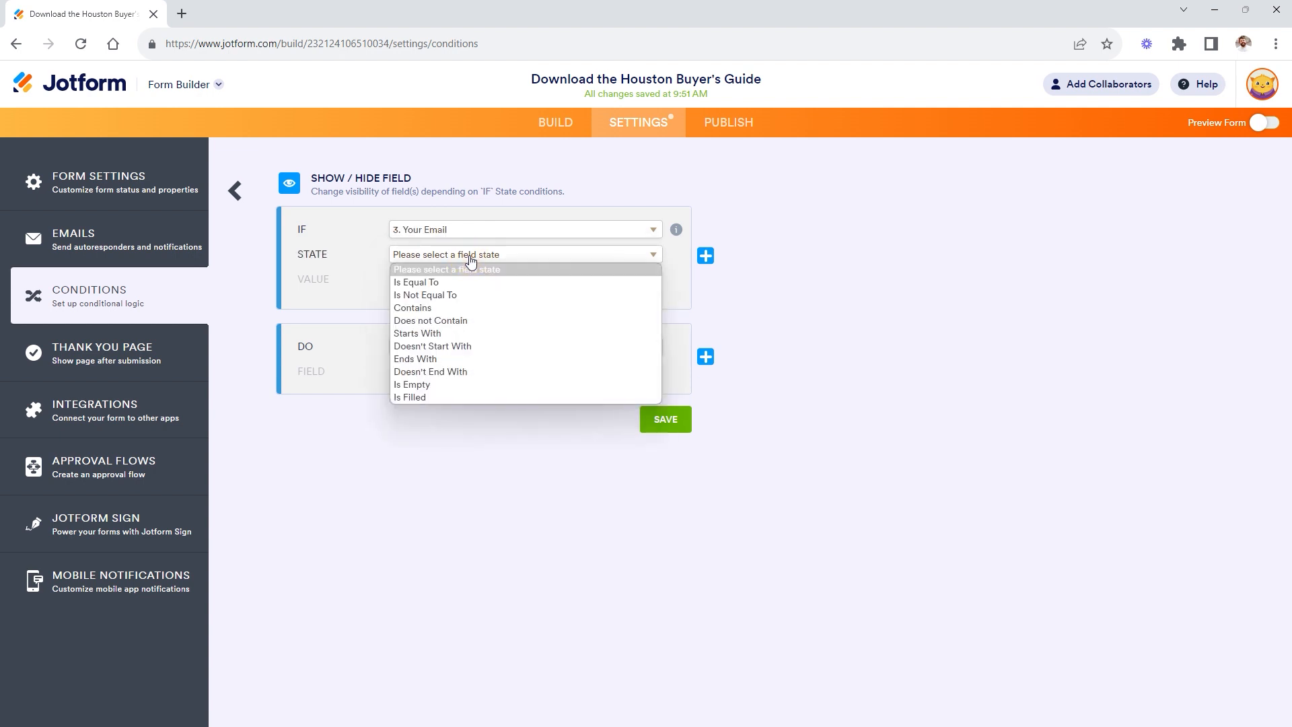
click(444, 282)
click(463, 279)
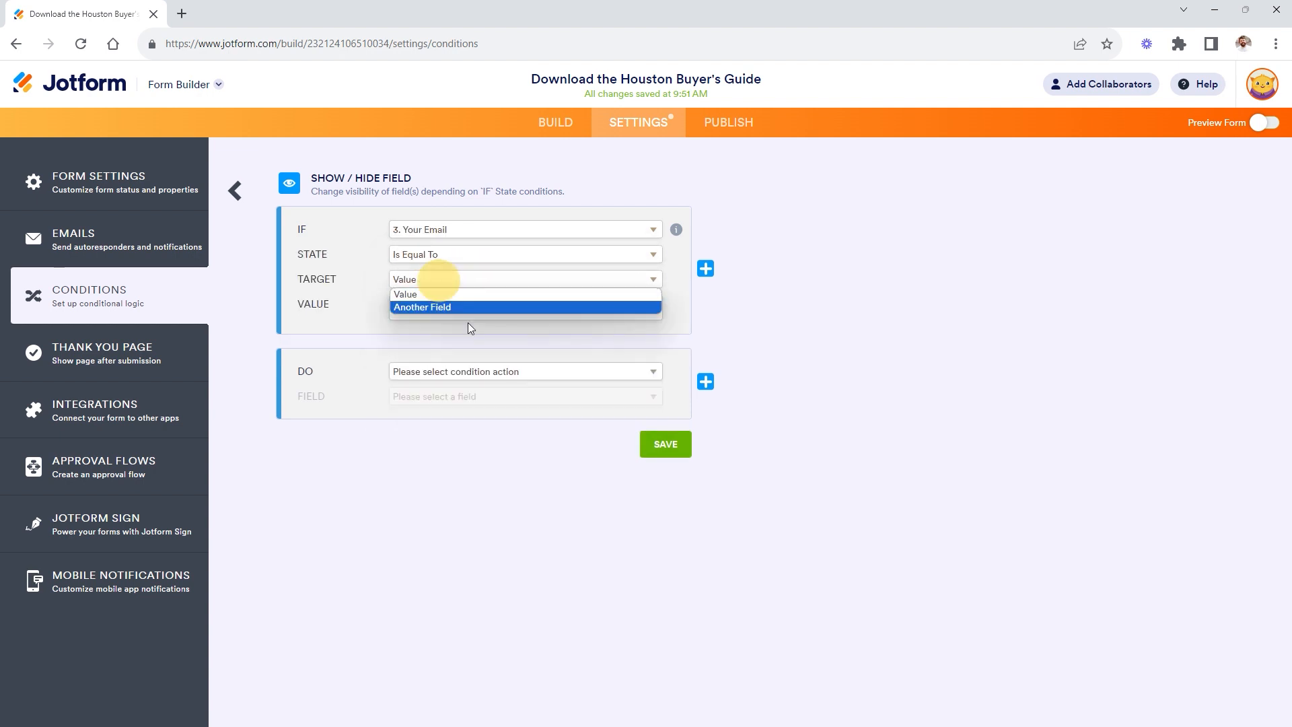
click(361, 311)
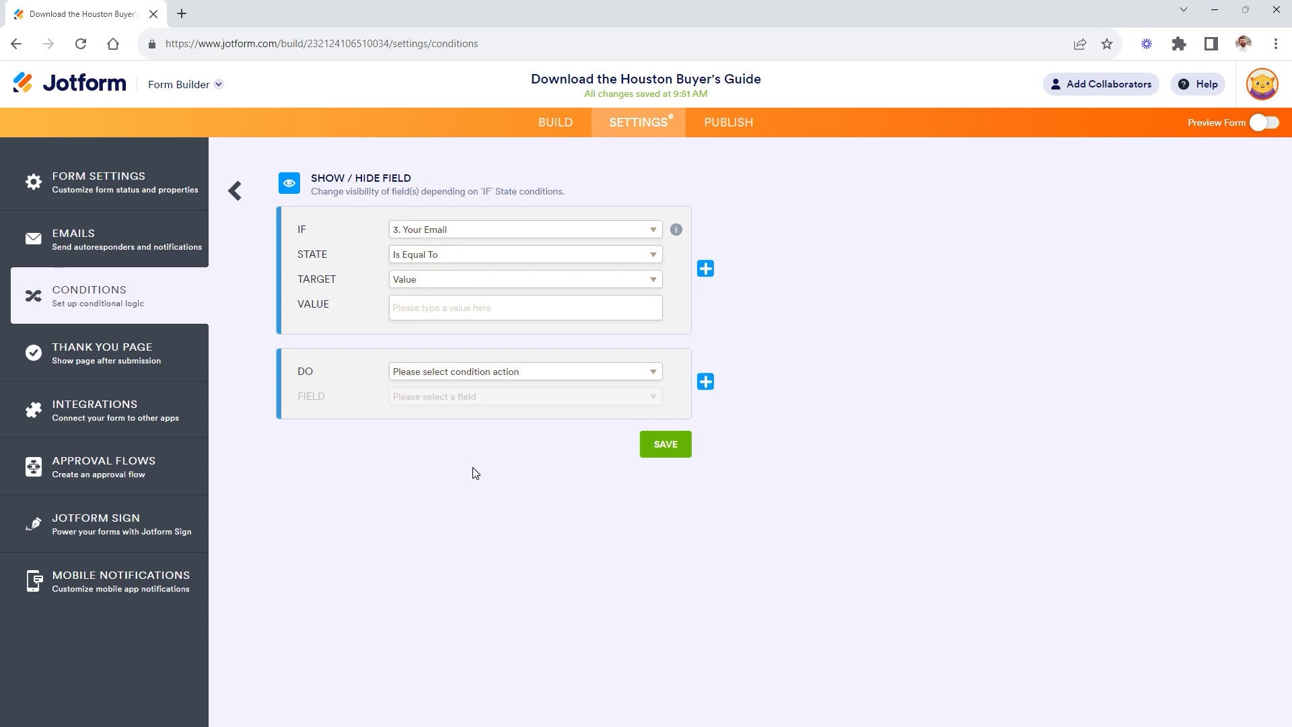
Step: Abandon the unfinished condition without an action and discard it
click(494, 381)
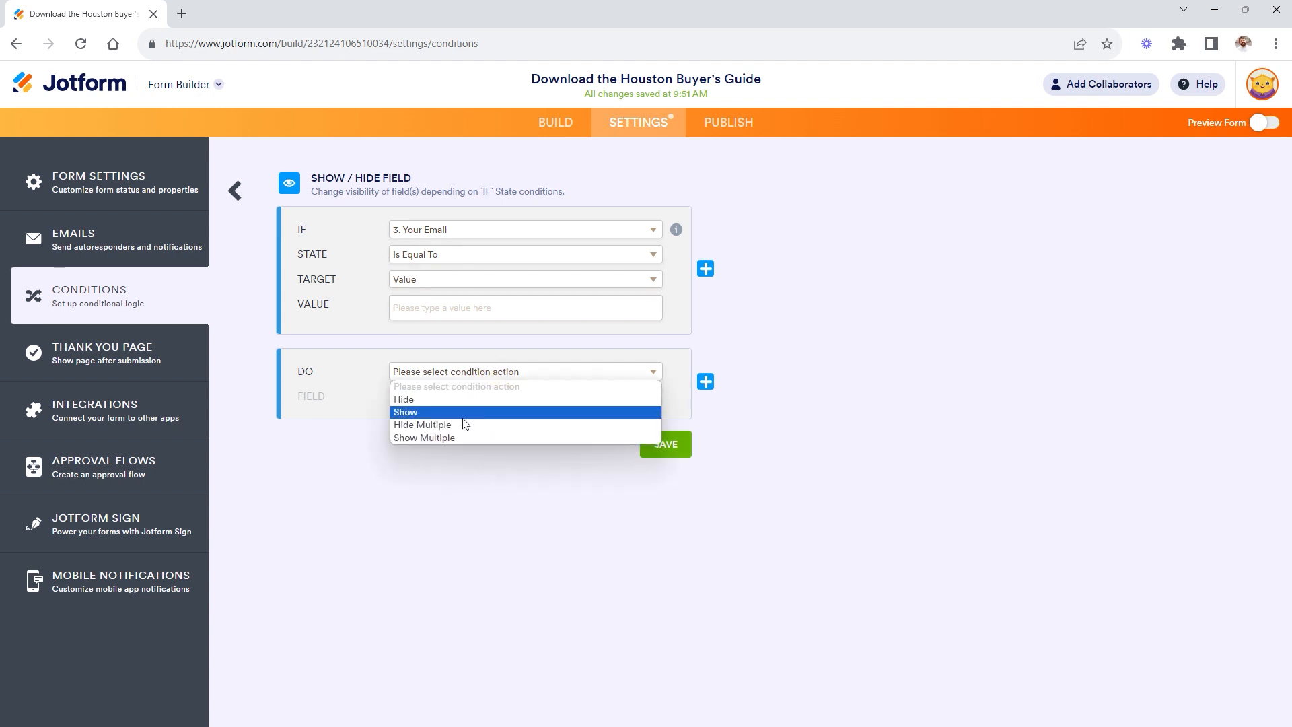
click(683, 325)
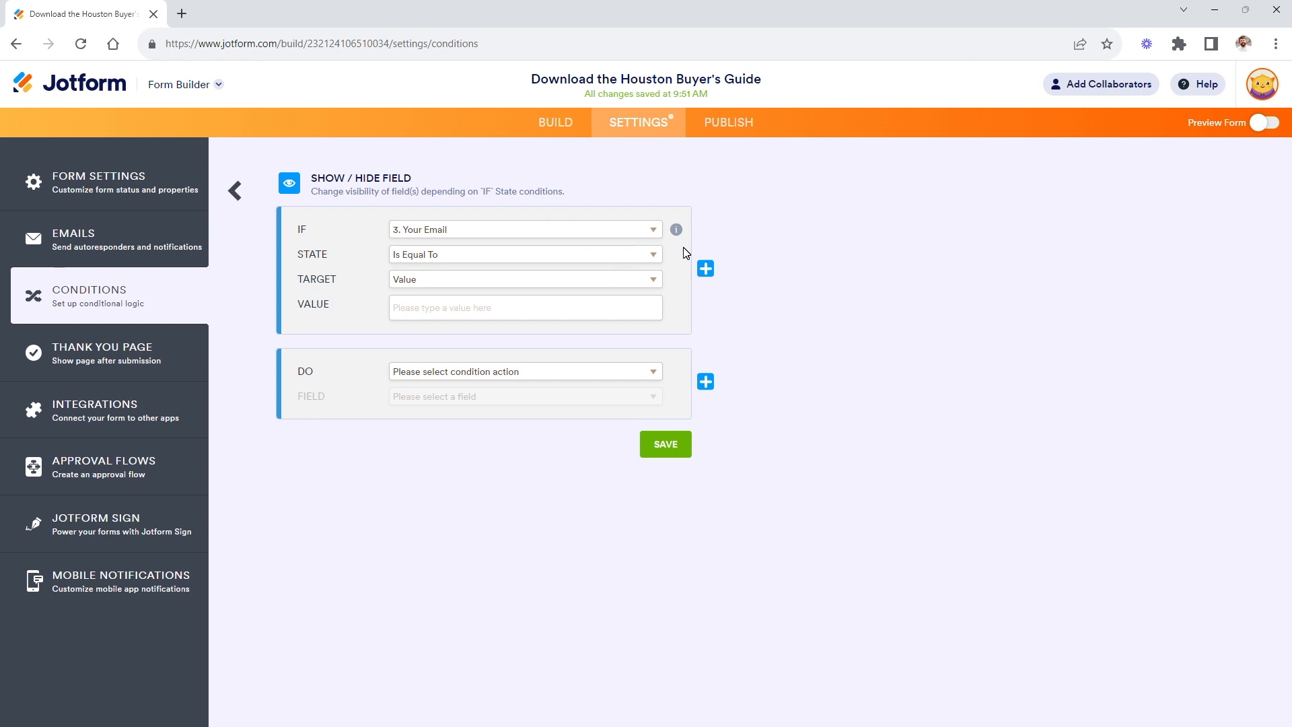
click(233, 193)
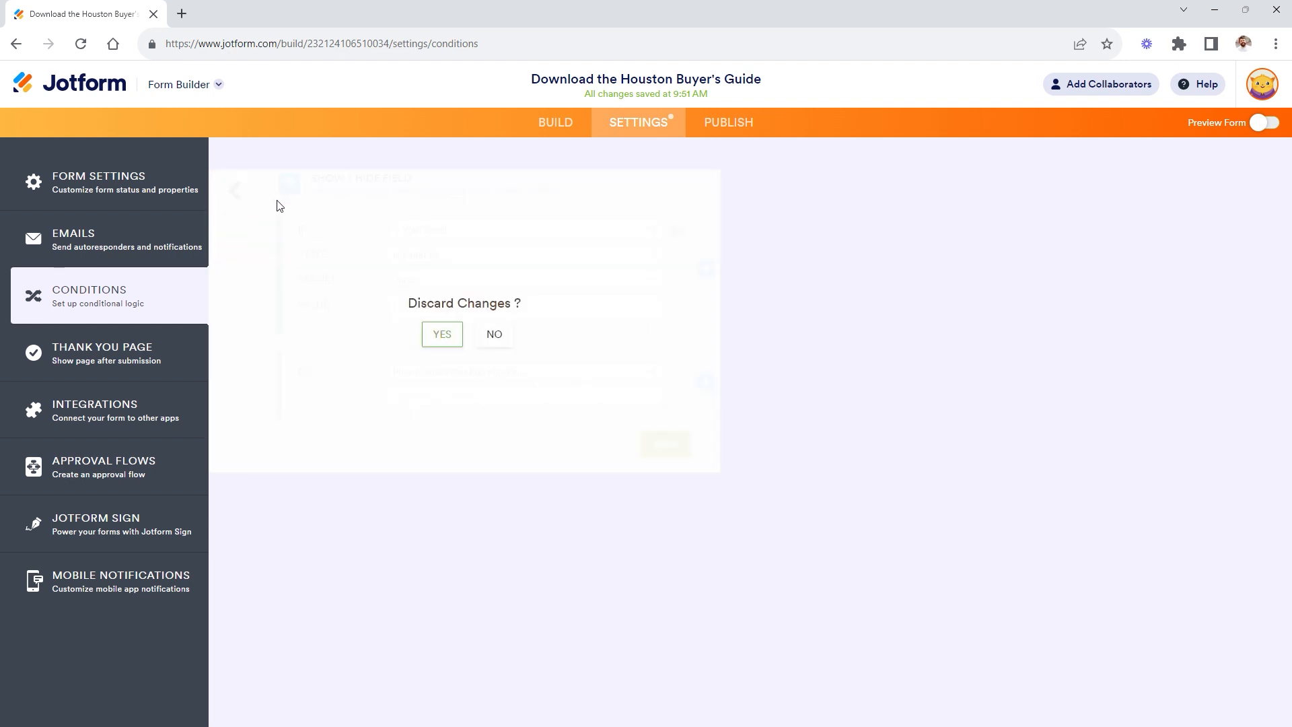
click(451, 332)
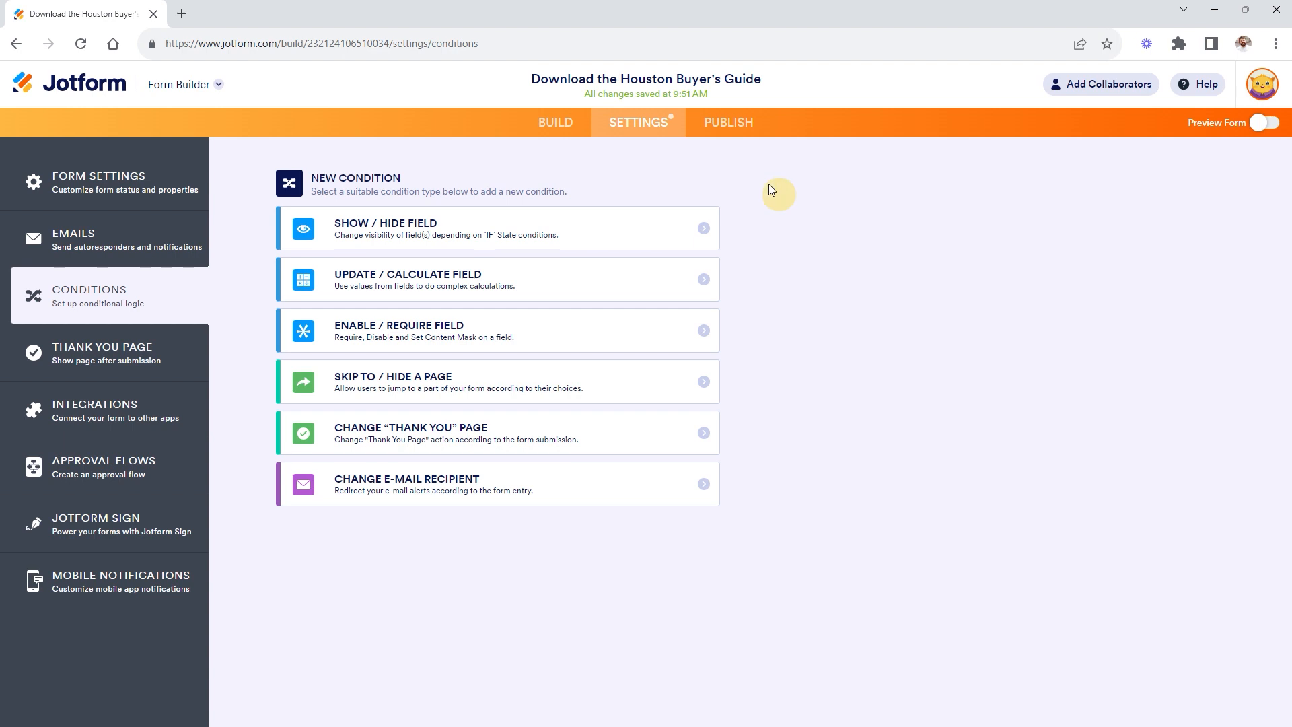
click(727, 125)
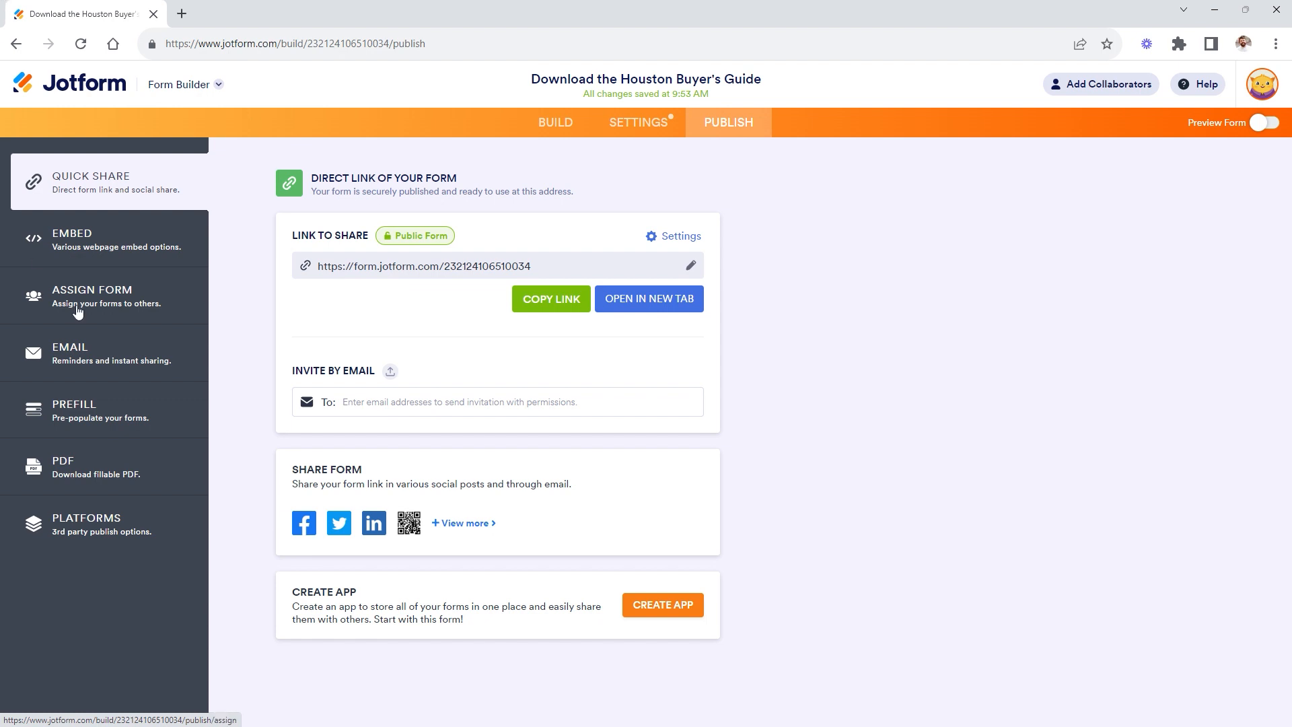
Step: Check the direct link's access settings, then look over the Embed options
click(680, 237)
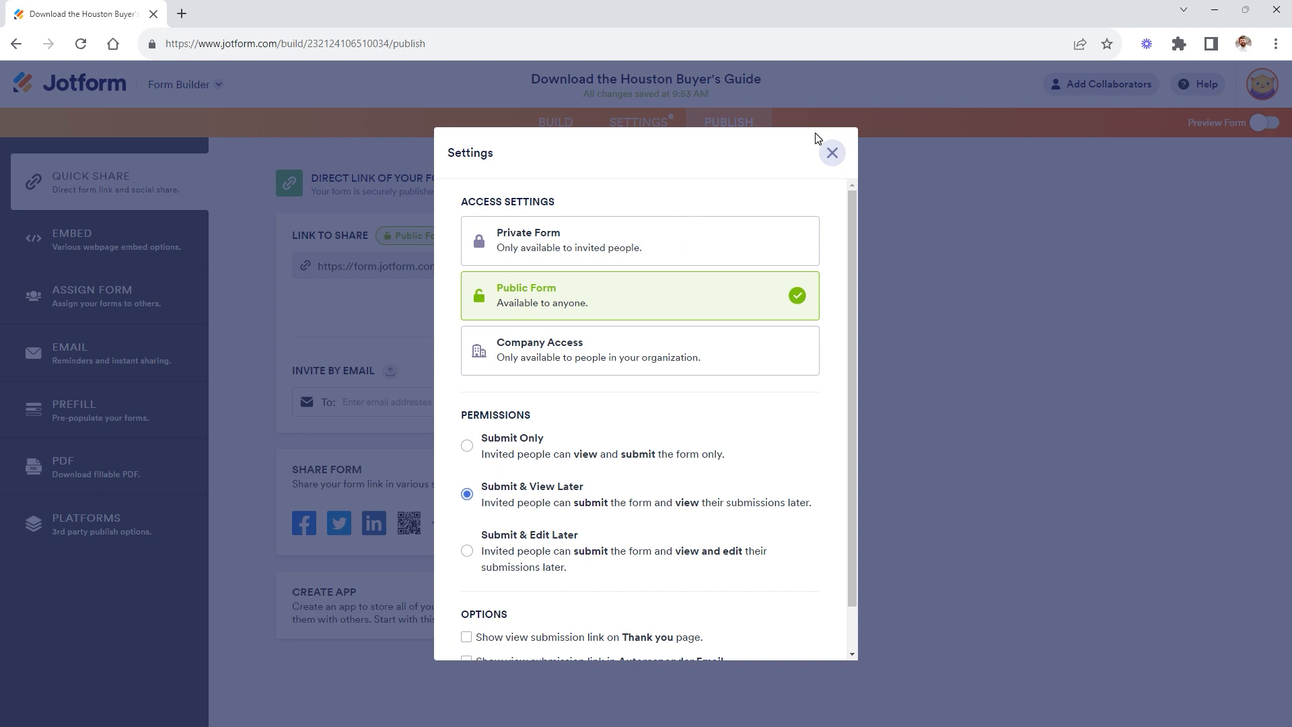
click(827, 154)
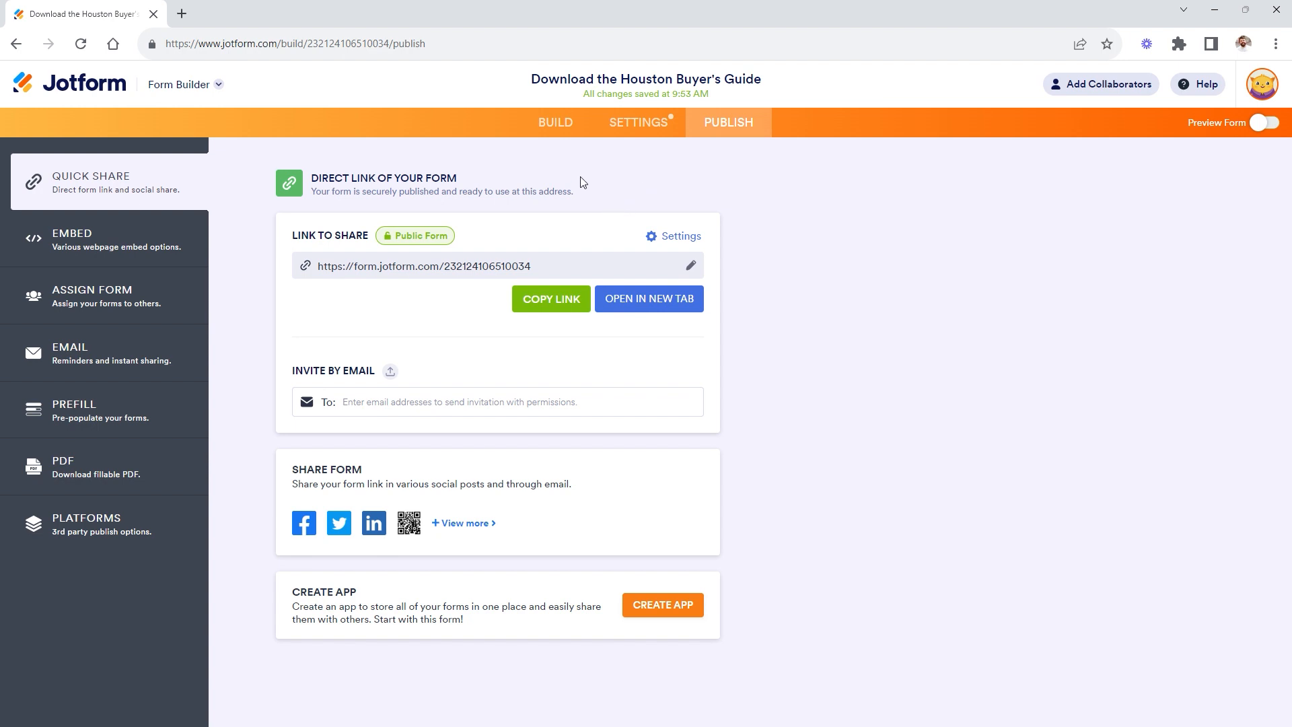
click(57, 243)
scroll(304, 241, down, 1)
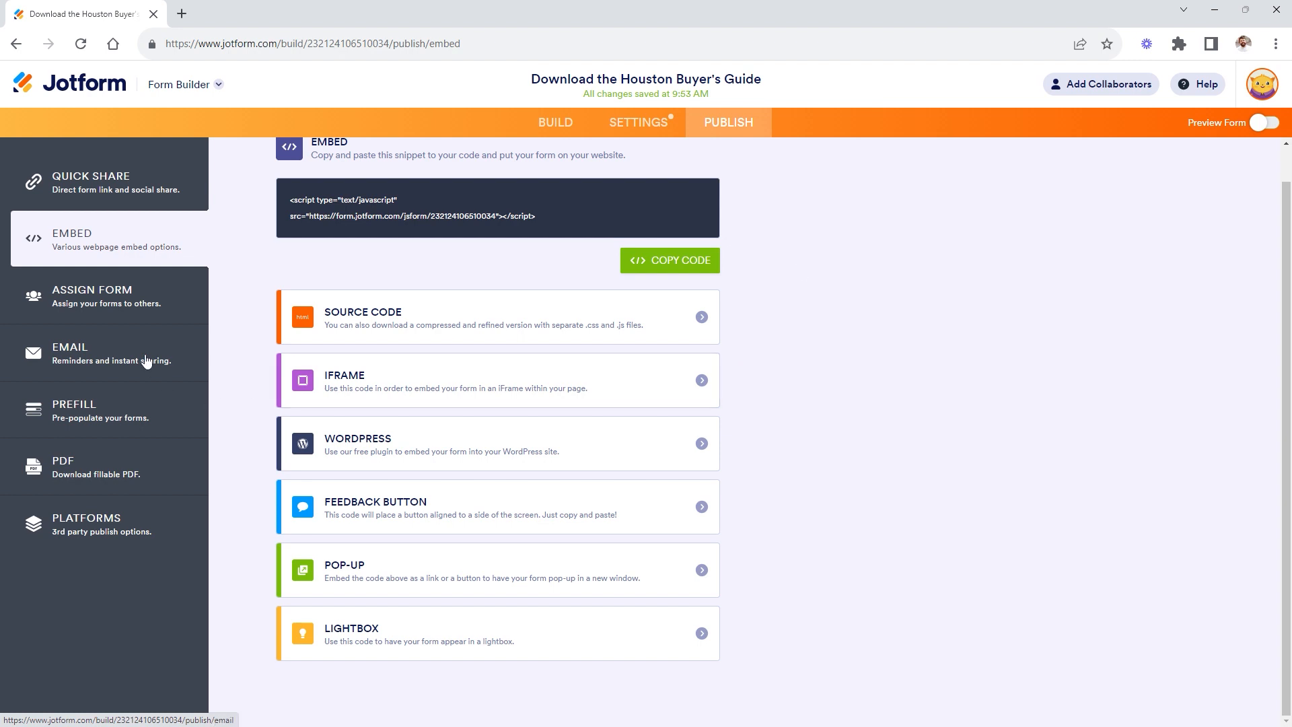
Step: Browse the Email, Prefill and PDF publishing options, ending on Assign Form
click(150, 360)
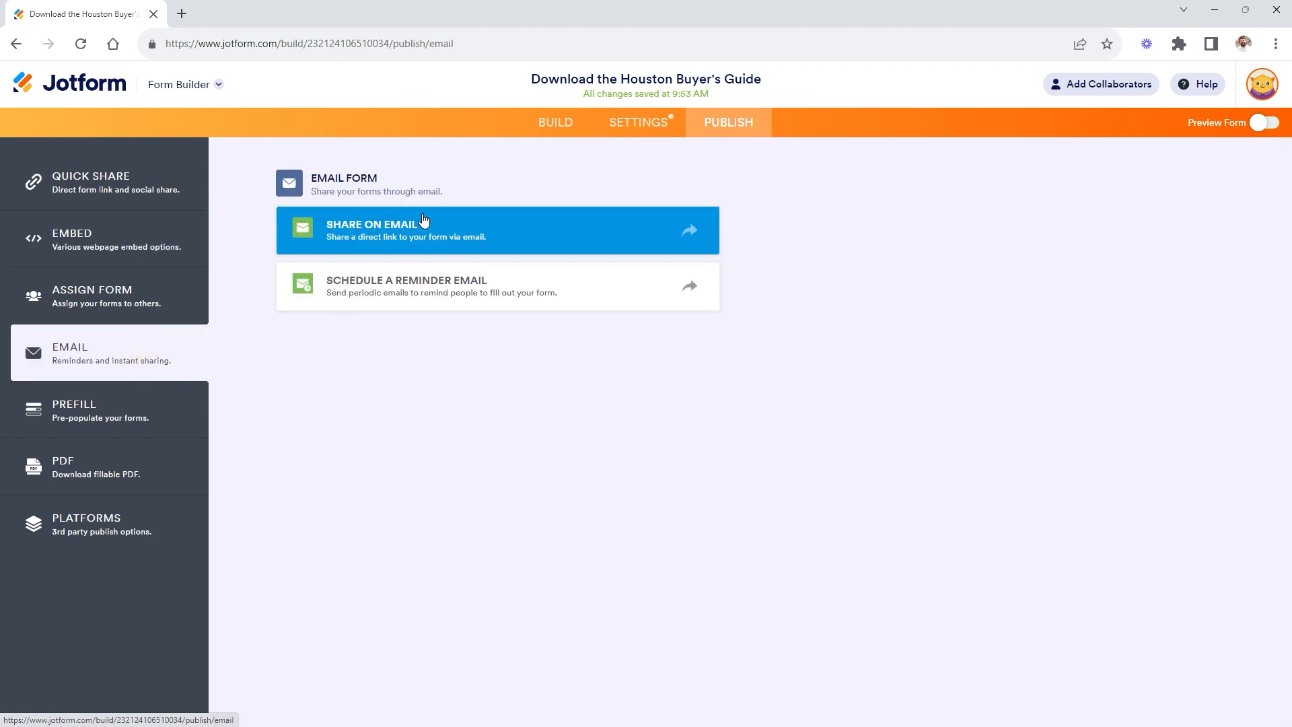
click(95, 406)
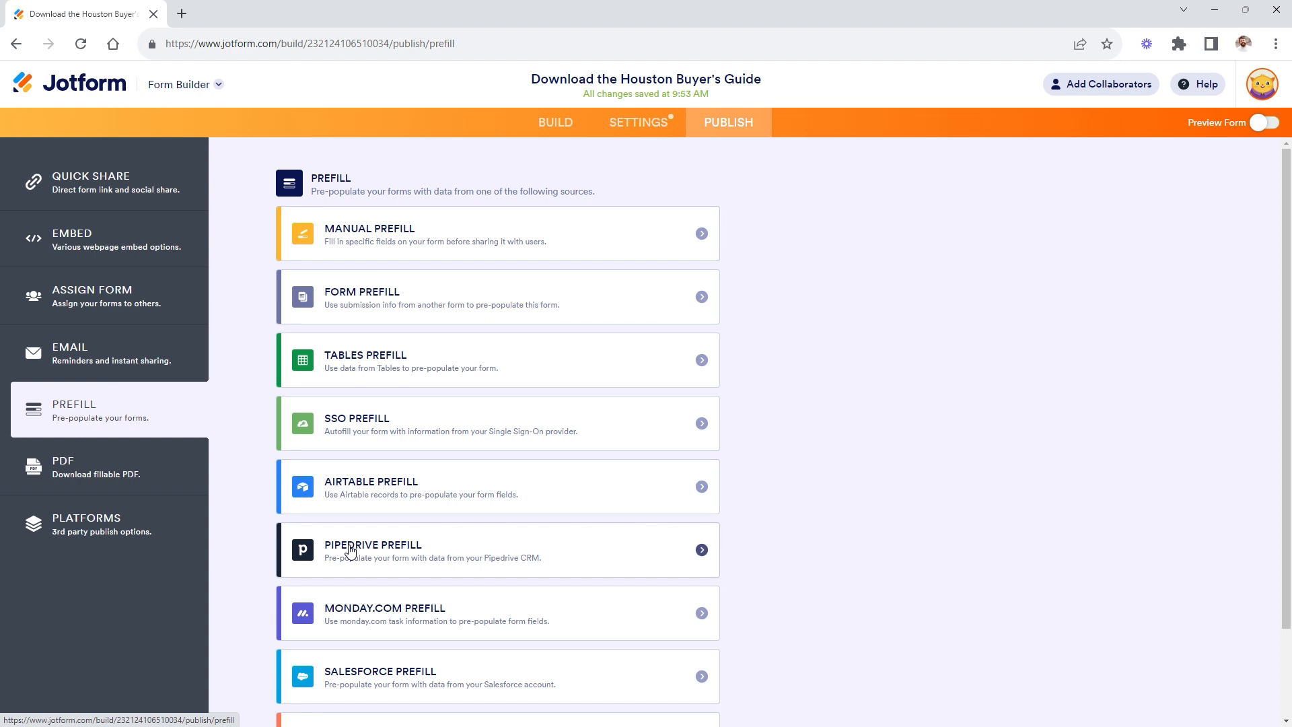
click(84, 475)
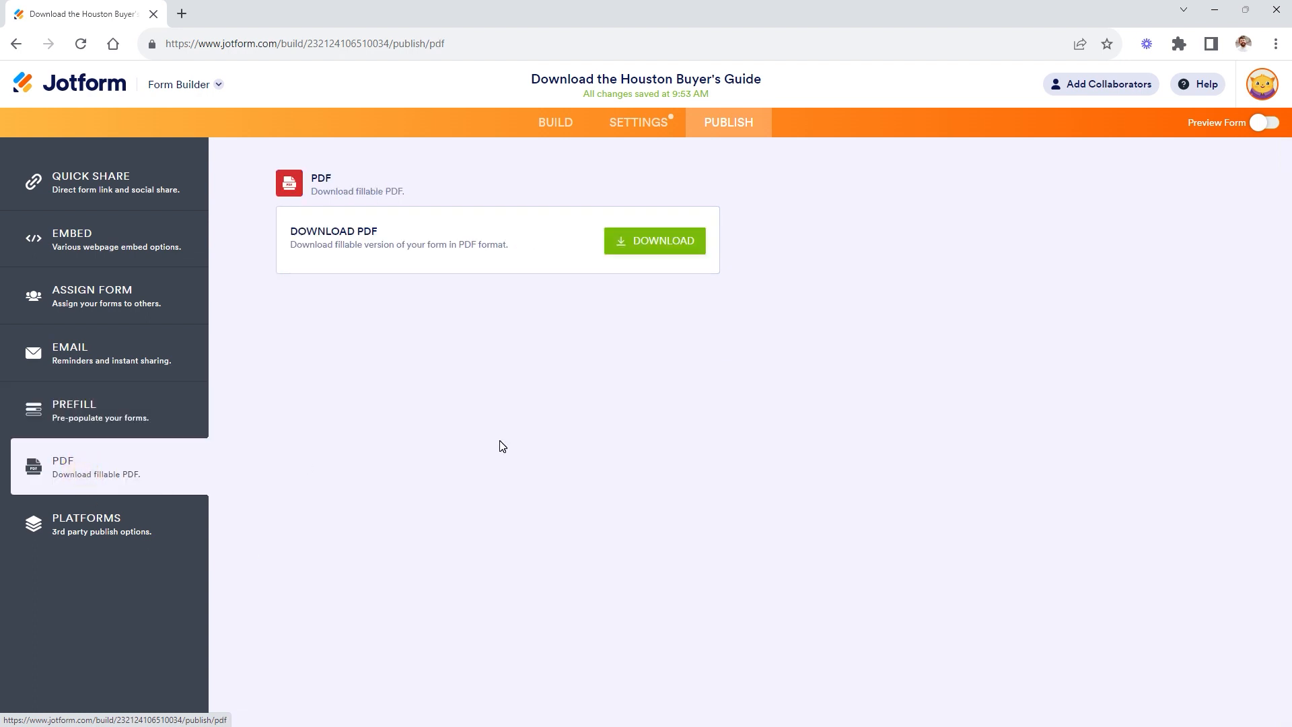
click(97, 182)
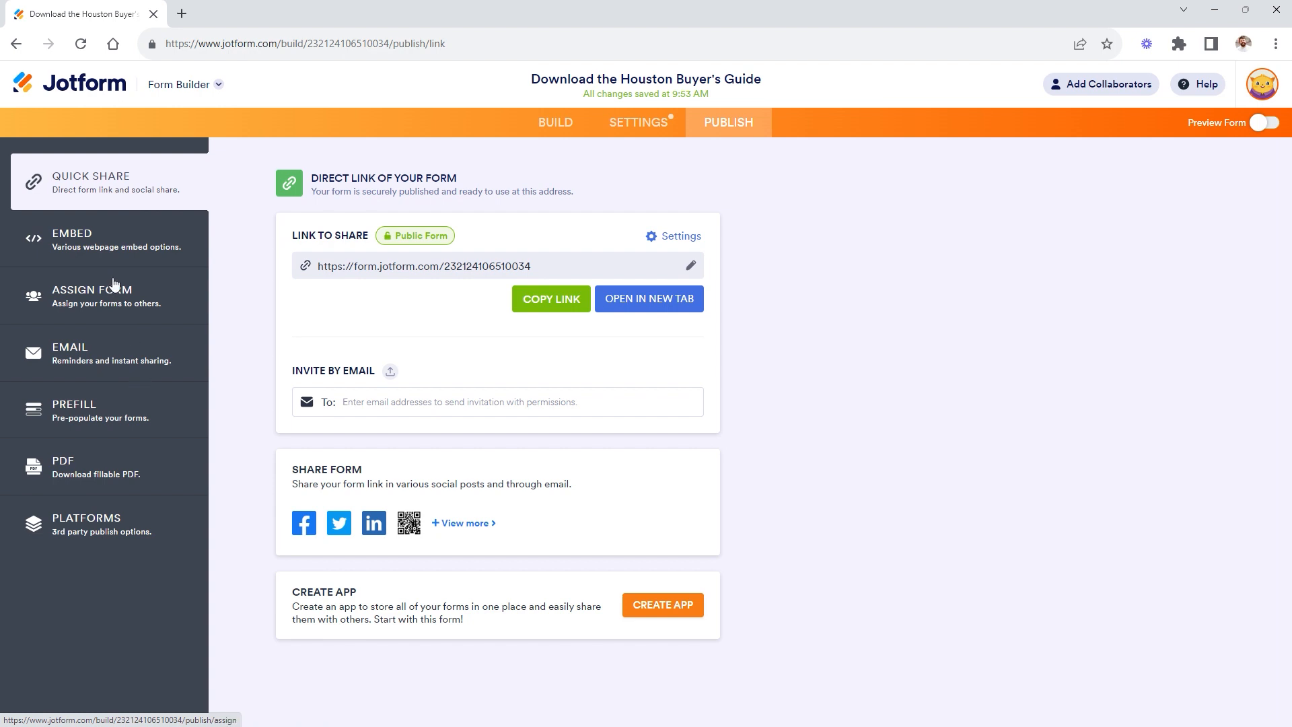
click(95, 288)
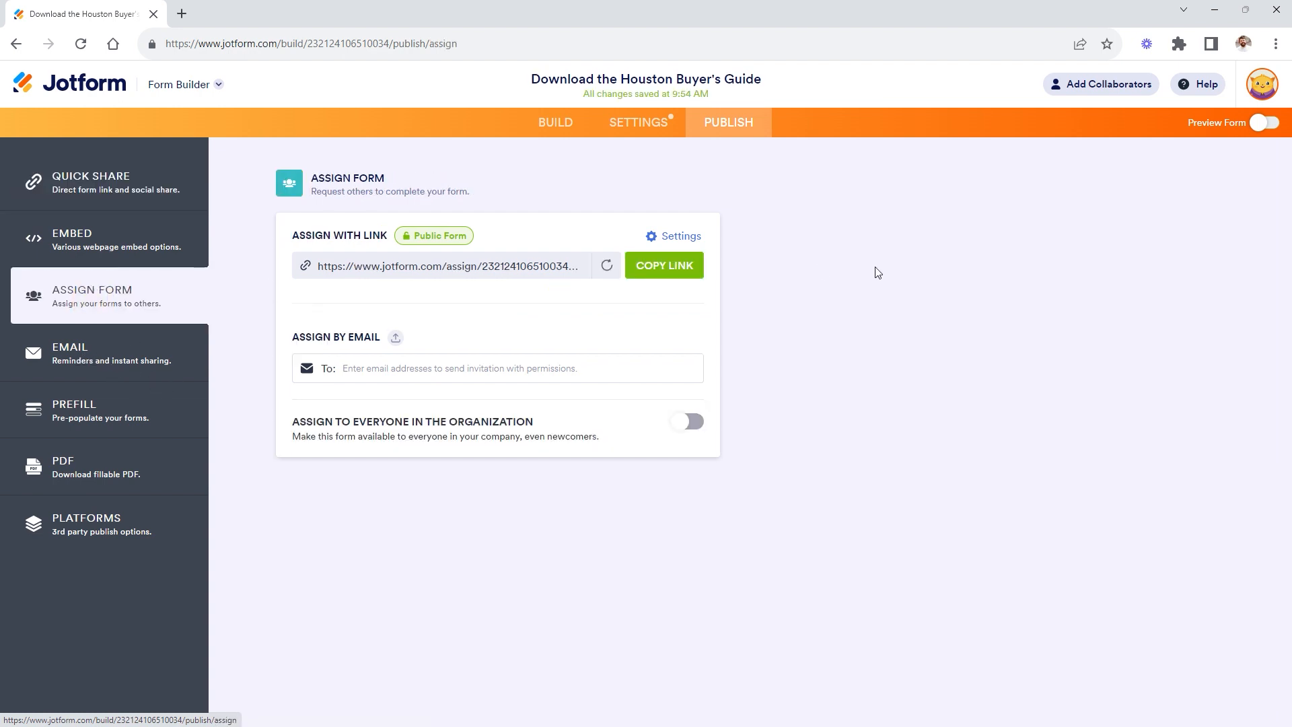